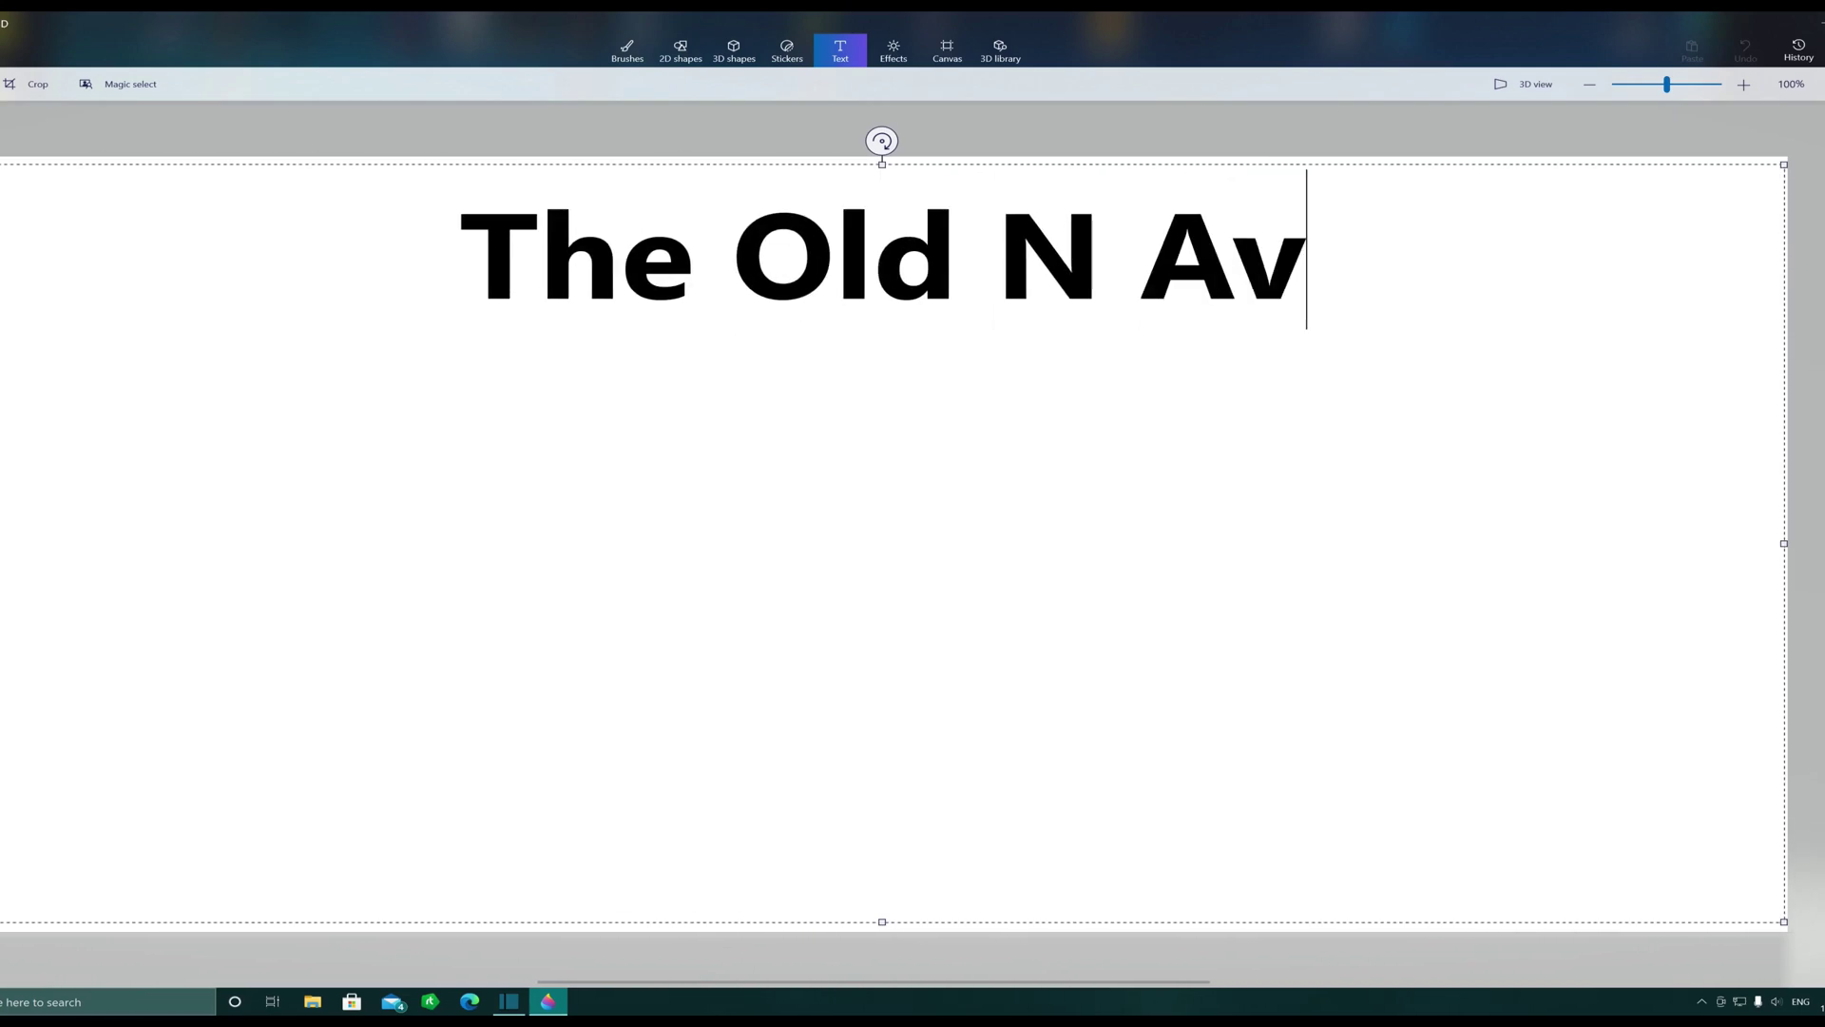
- Add the title 'The Old N Average GAMER...................' and a second text box reading 'Gimme a ----'
type("erage GAMER")
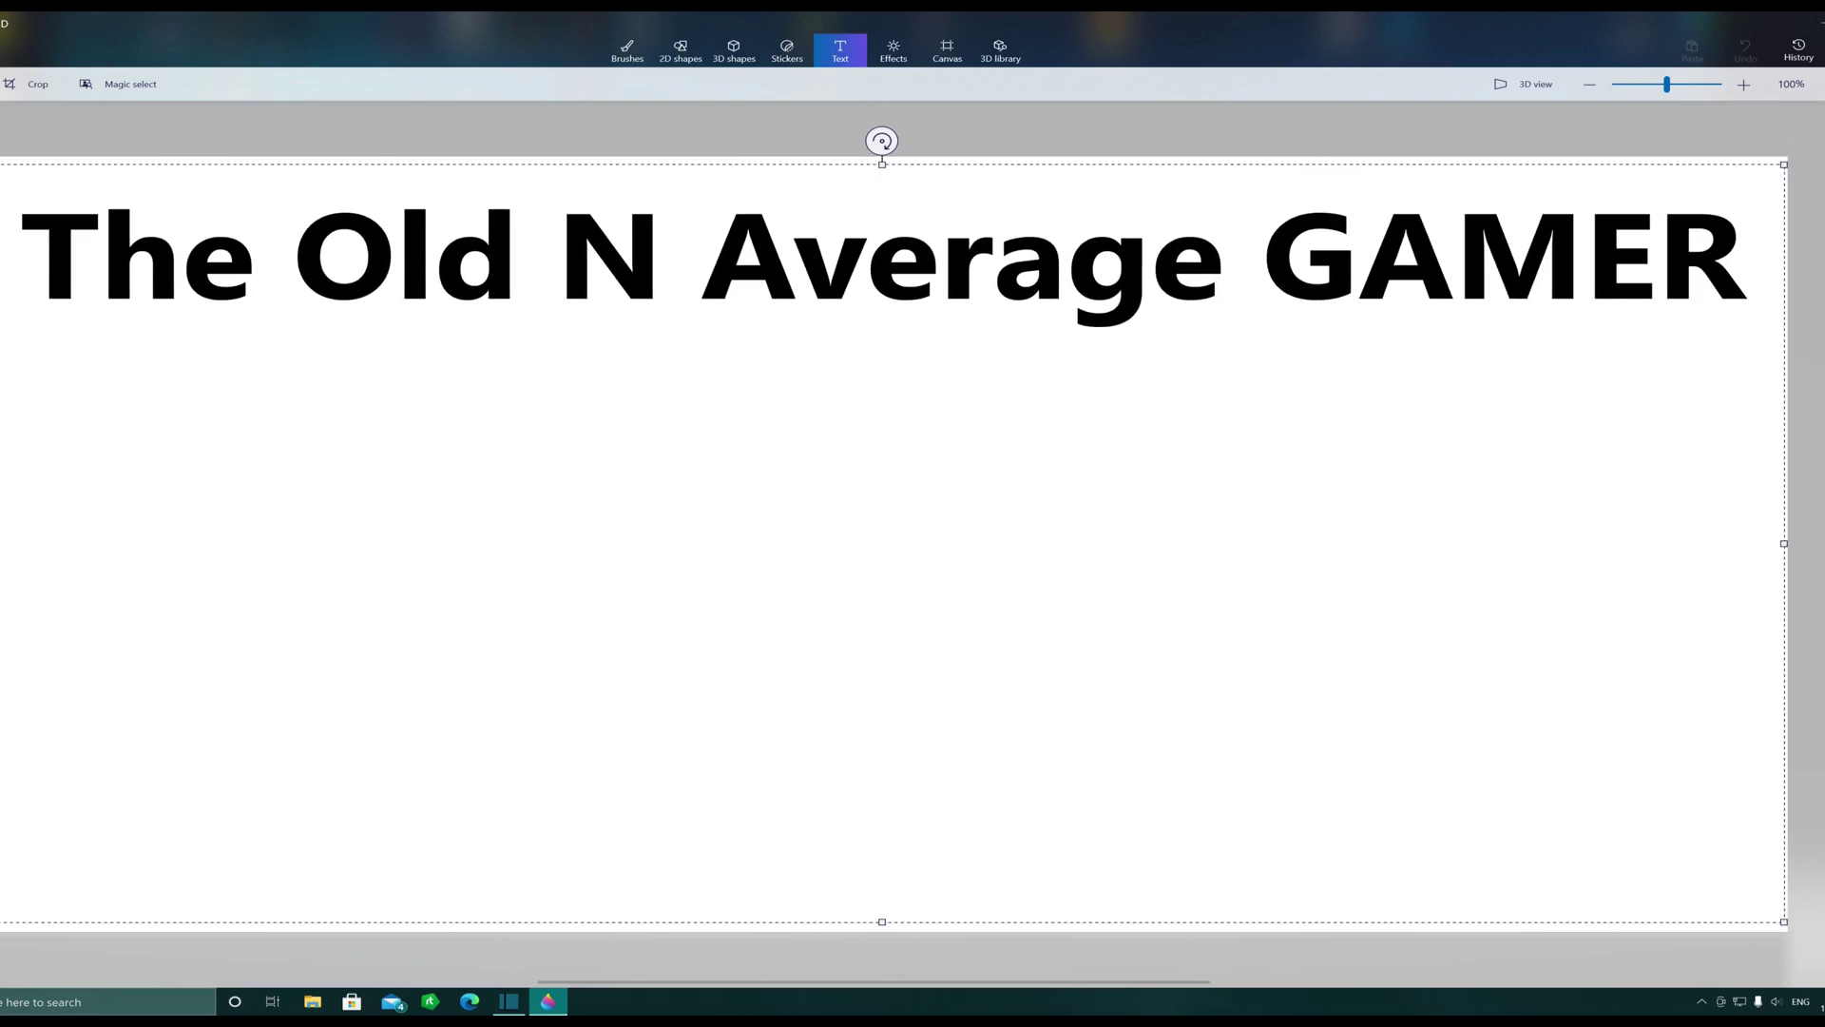
type(".................")
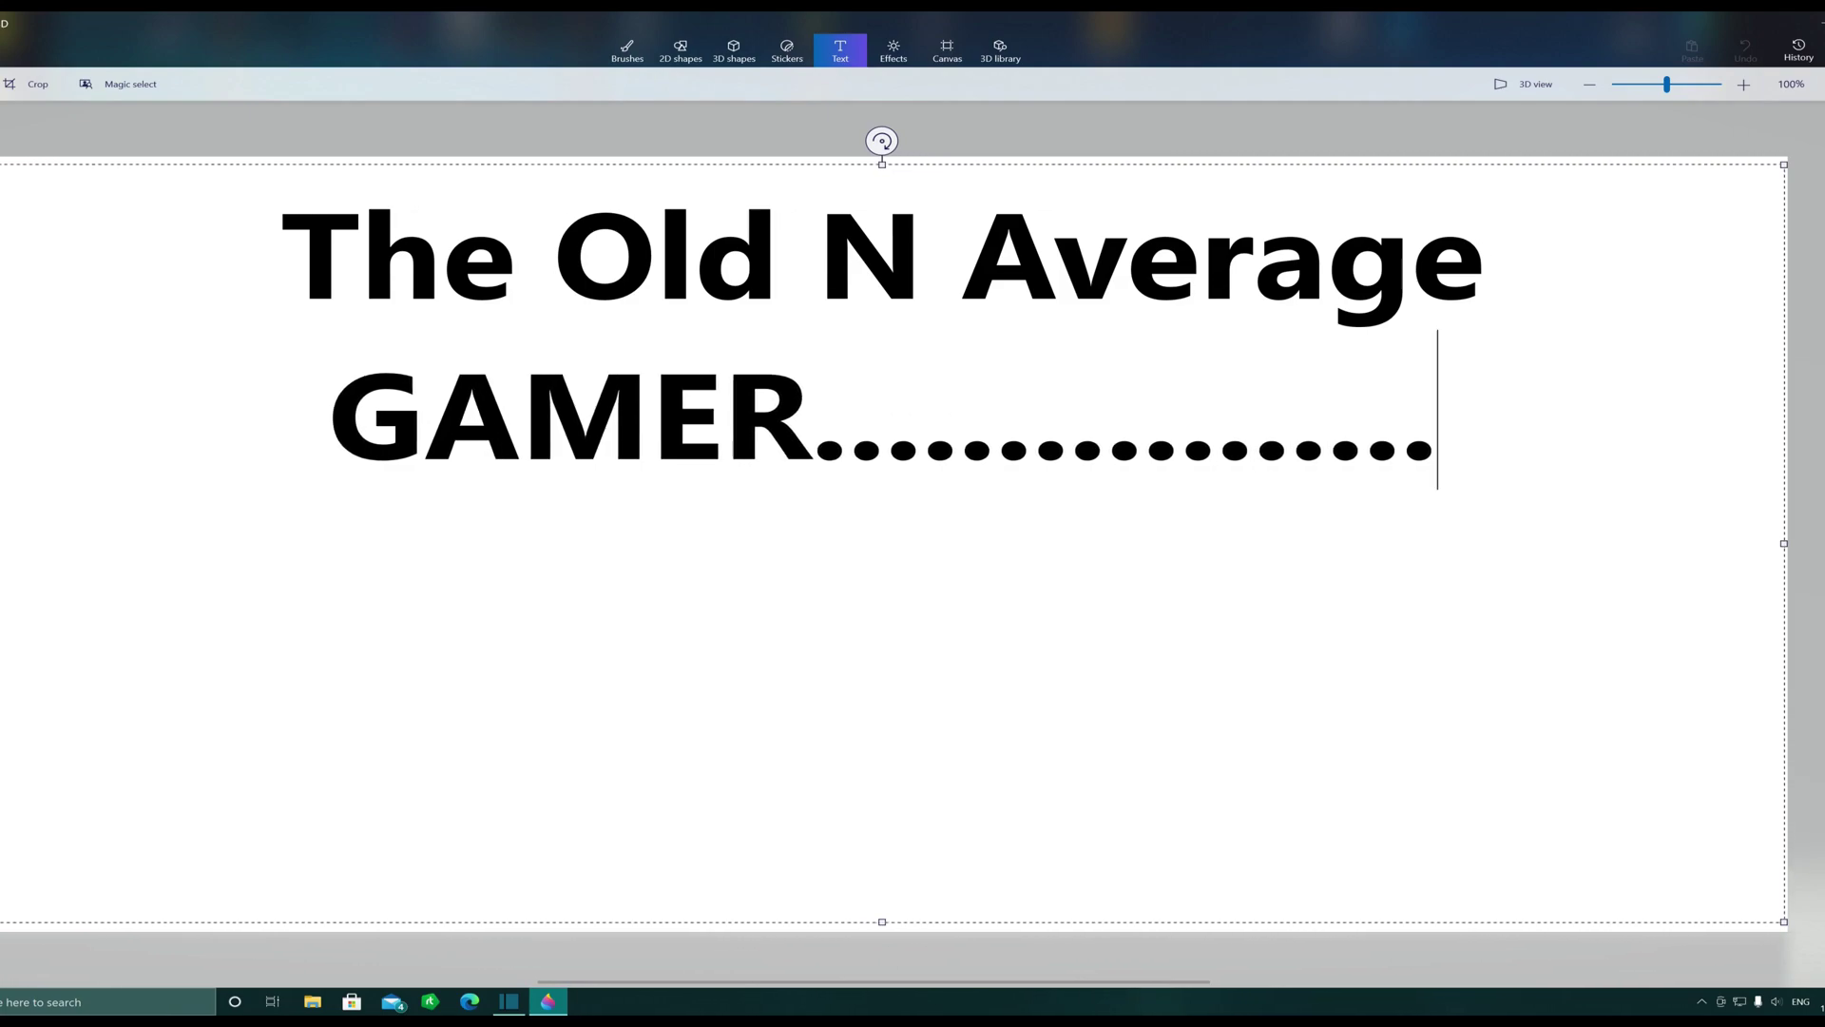
type("..")
left_click(843, 709)
type("Gimme a ----")
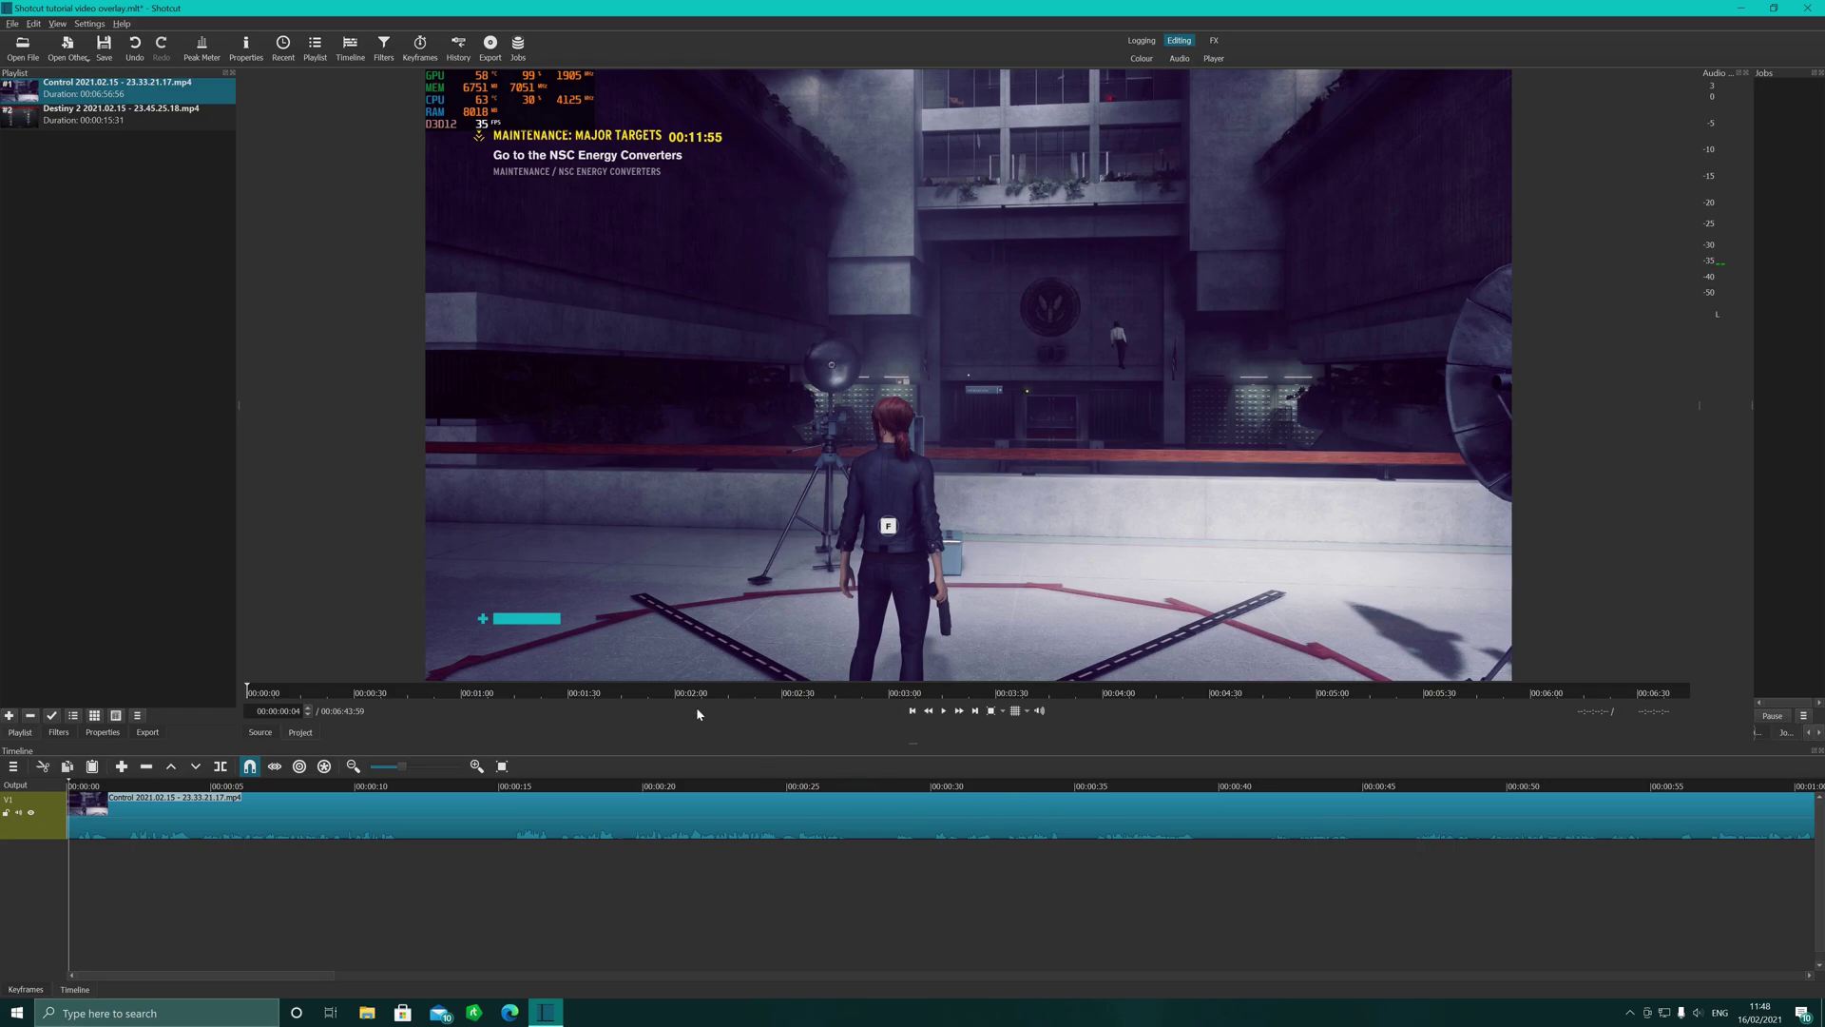
- Add two video tracks above V1, then delete the extra V3 so only V2 remains
right_click(20, 864)
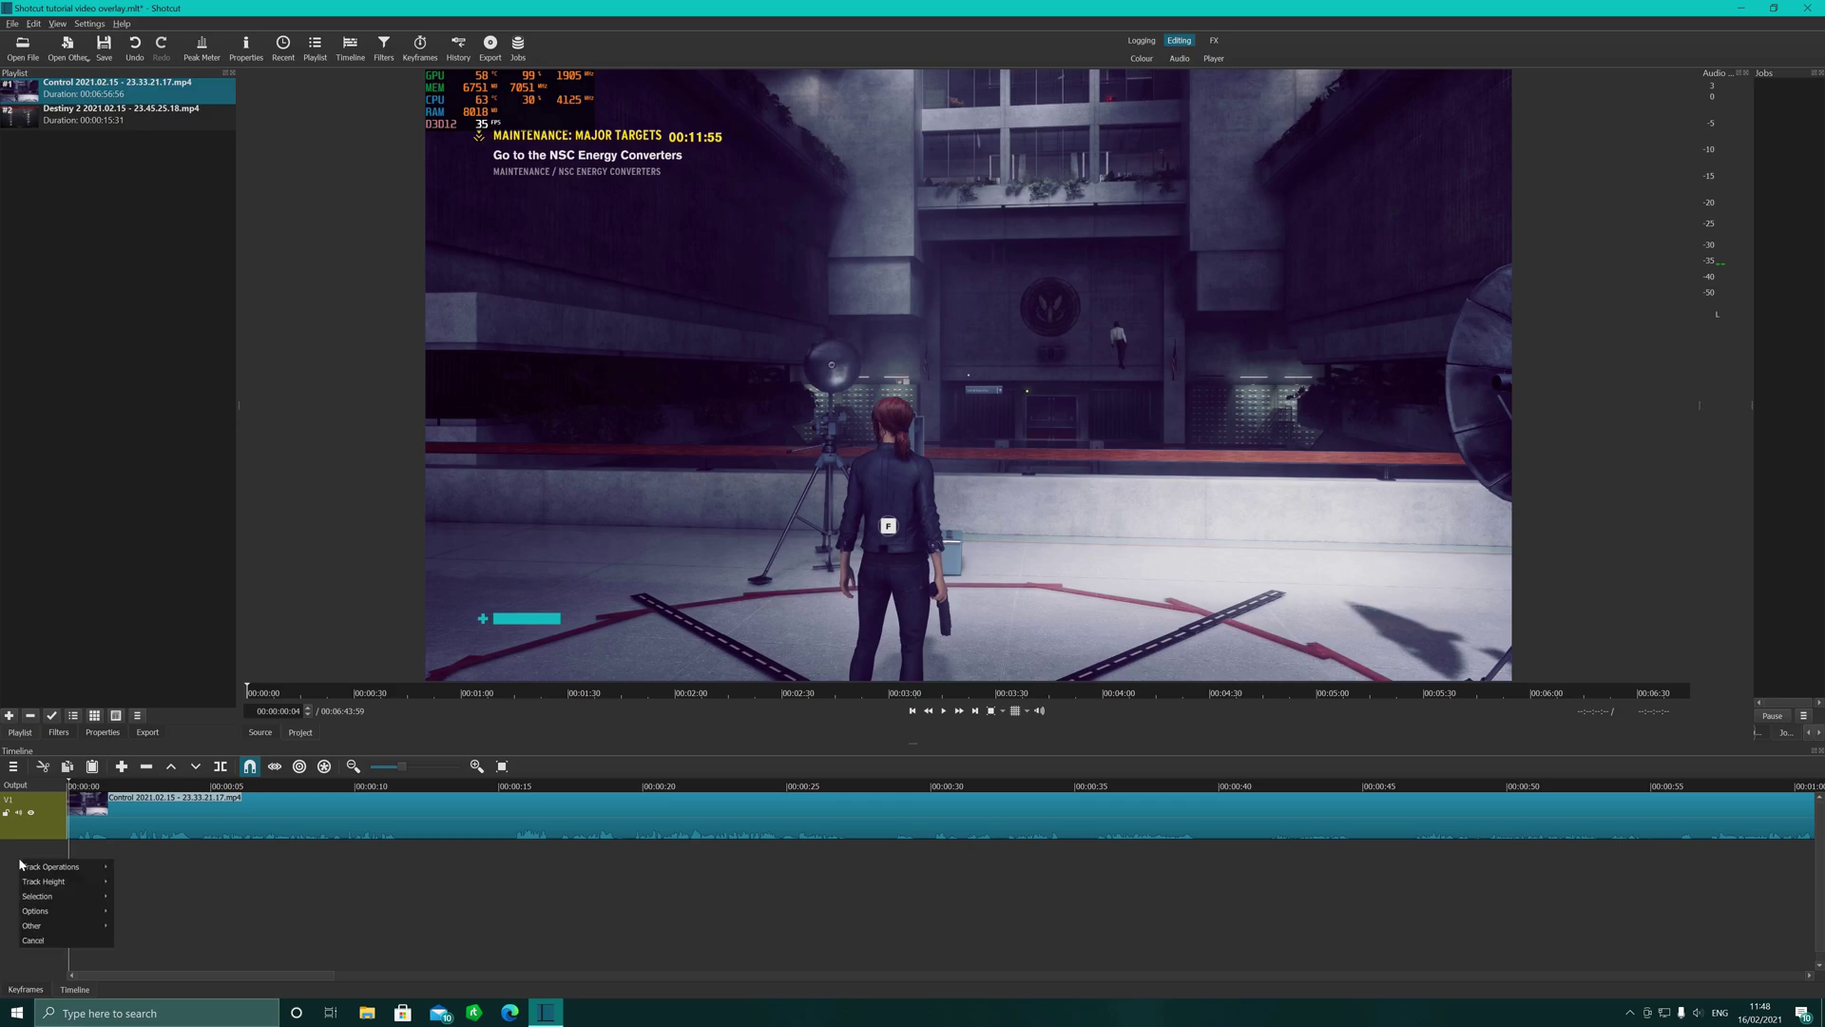
mouse_move(76, 867)
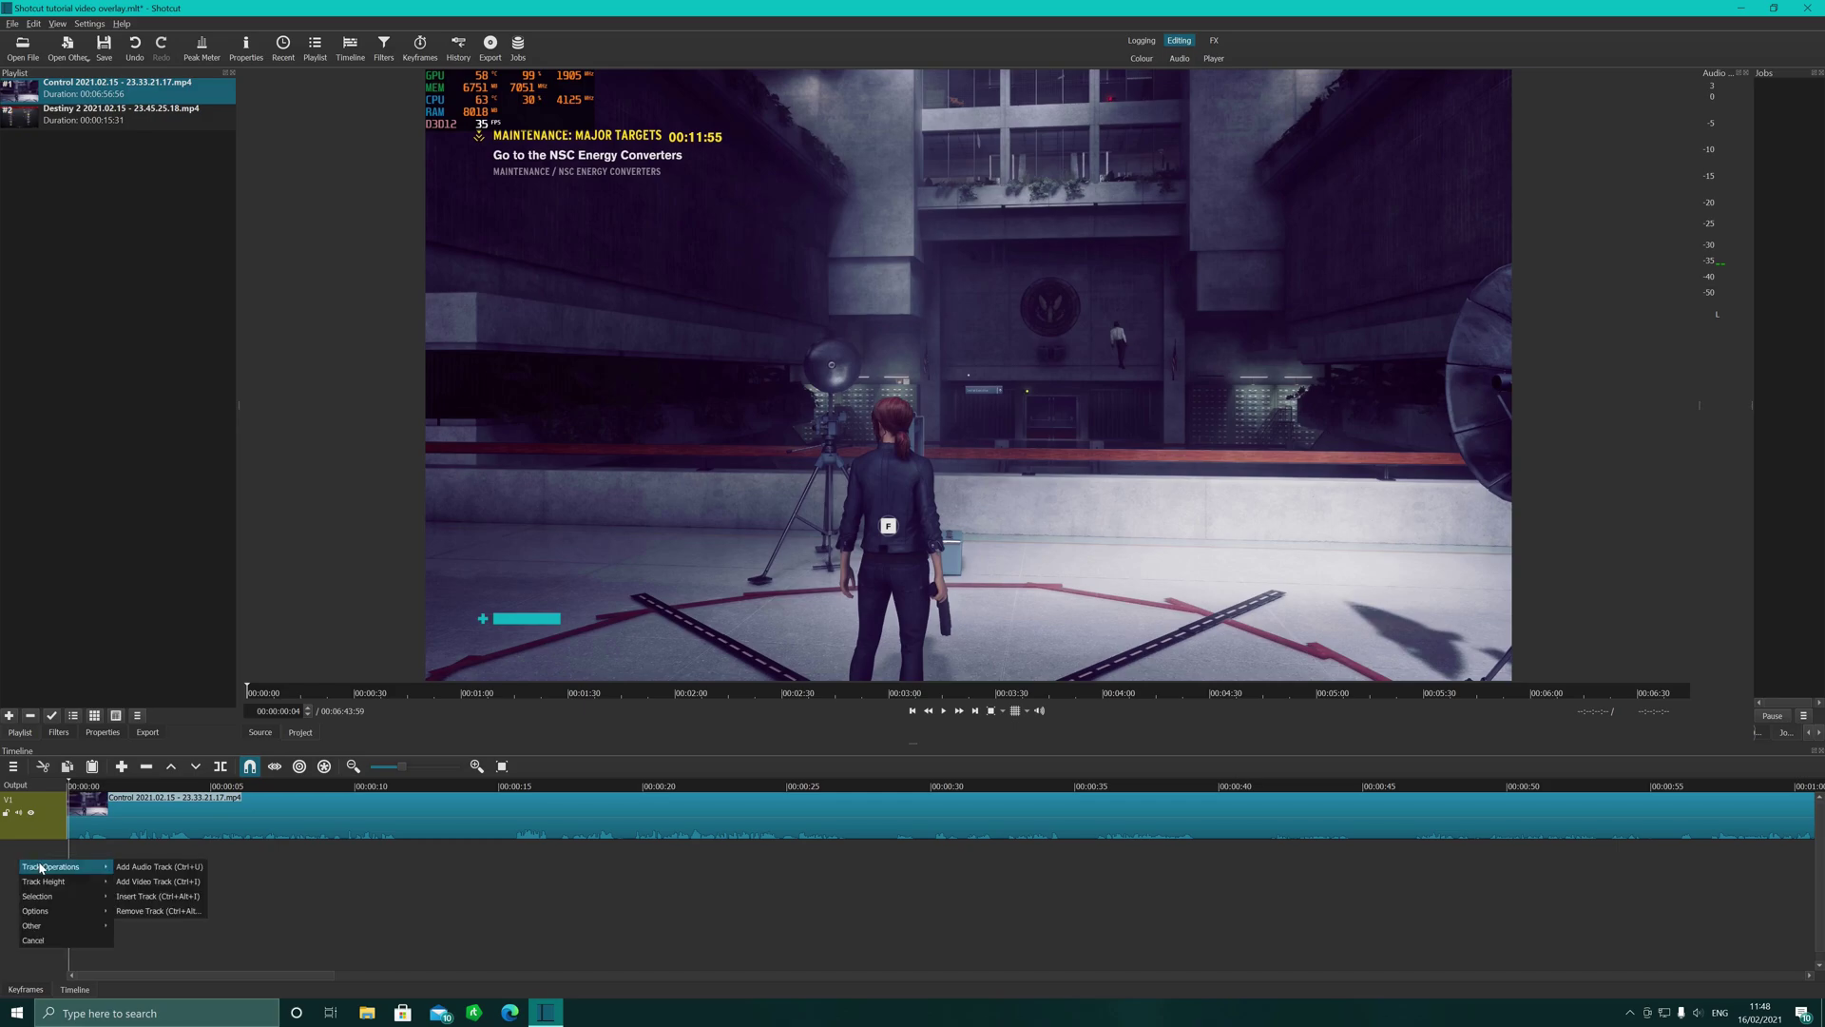
left_click(146, 882)
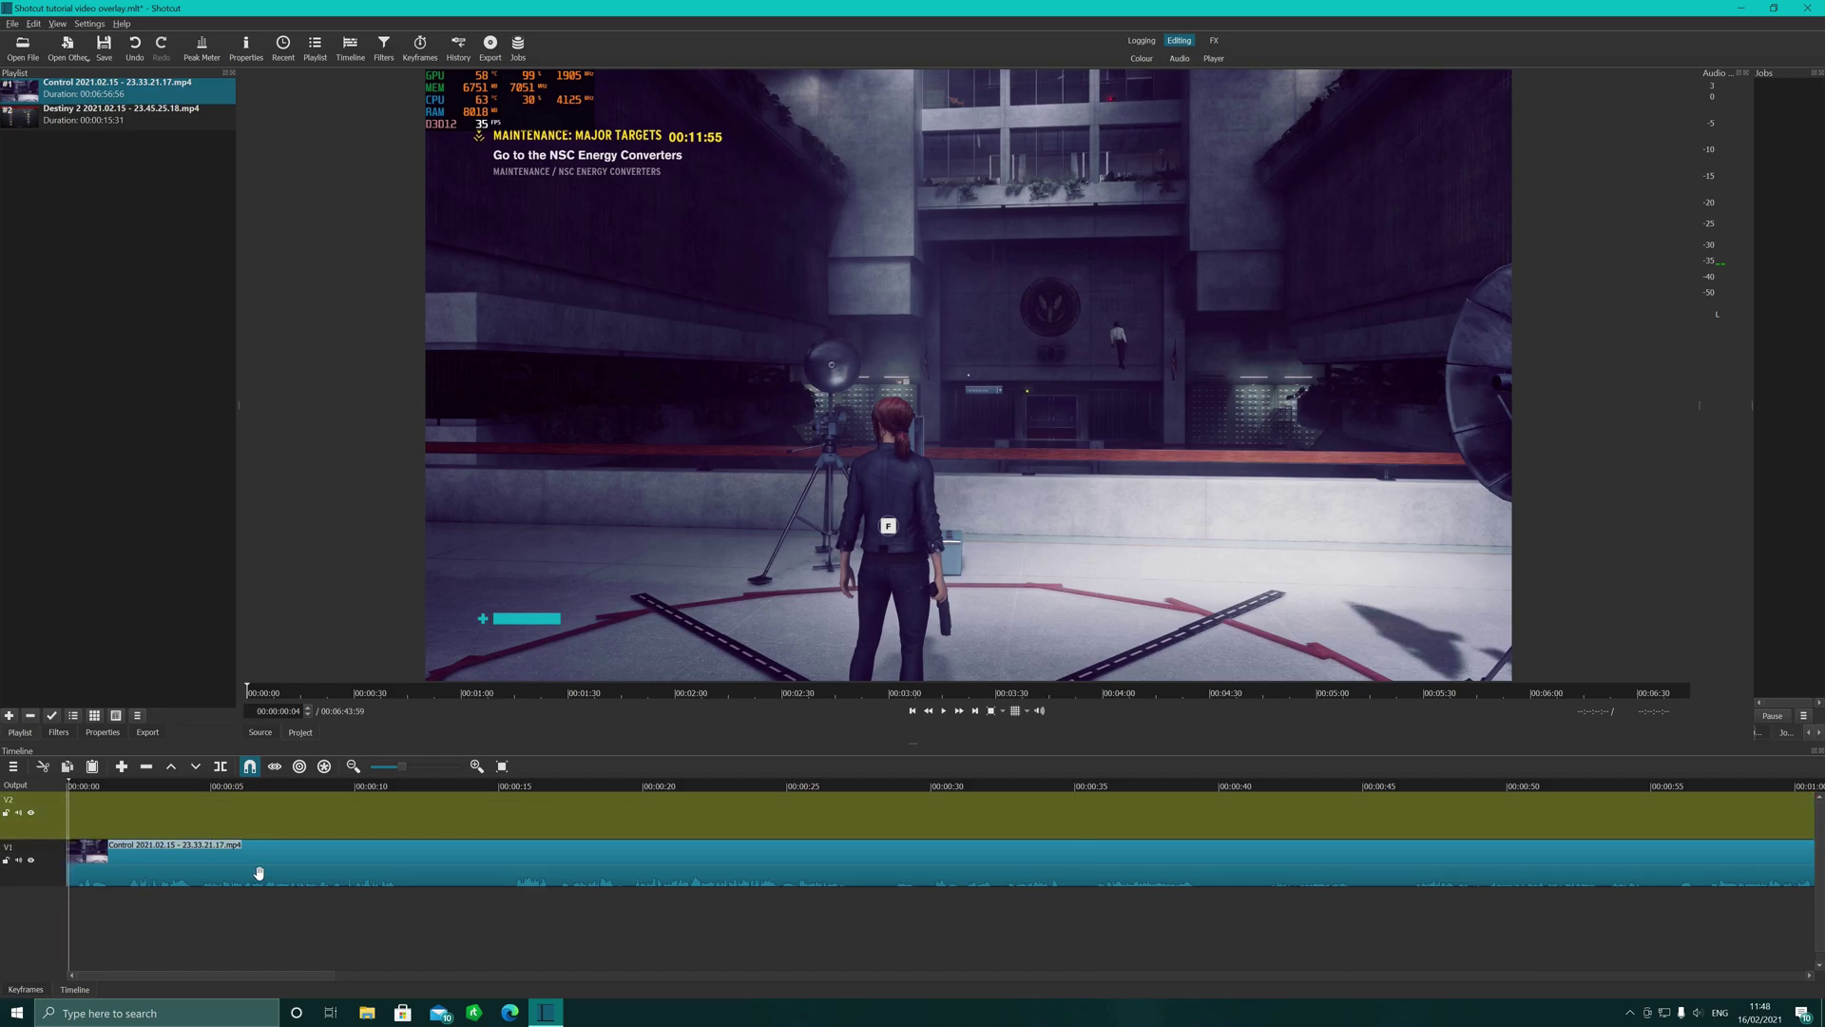
left_click(12, 769)
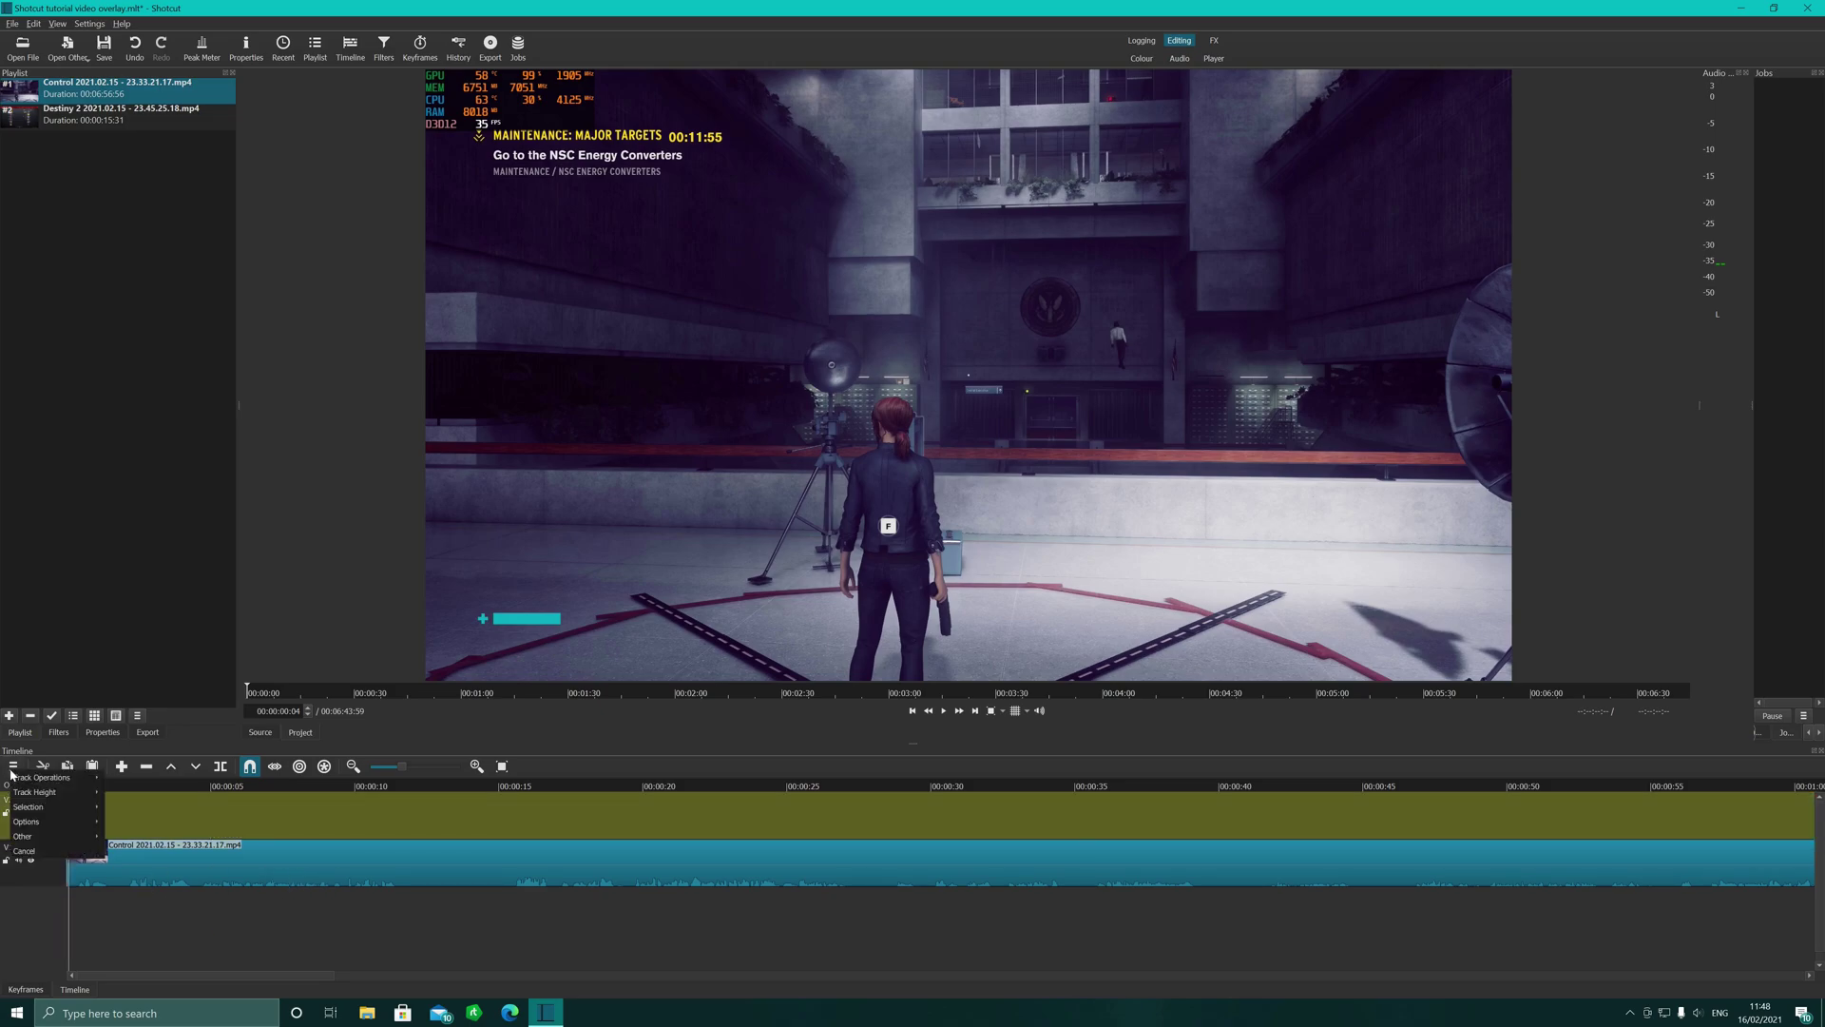
mouse_move(17, 781)
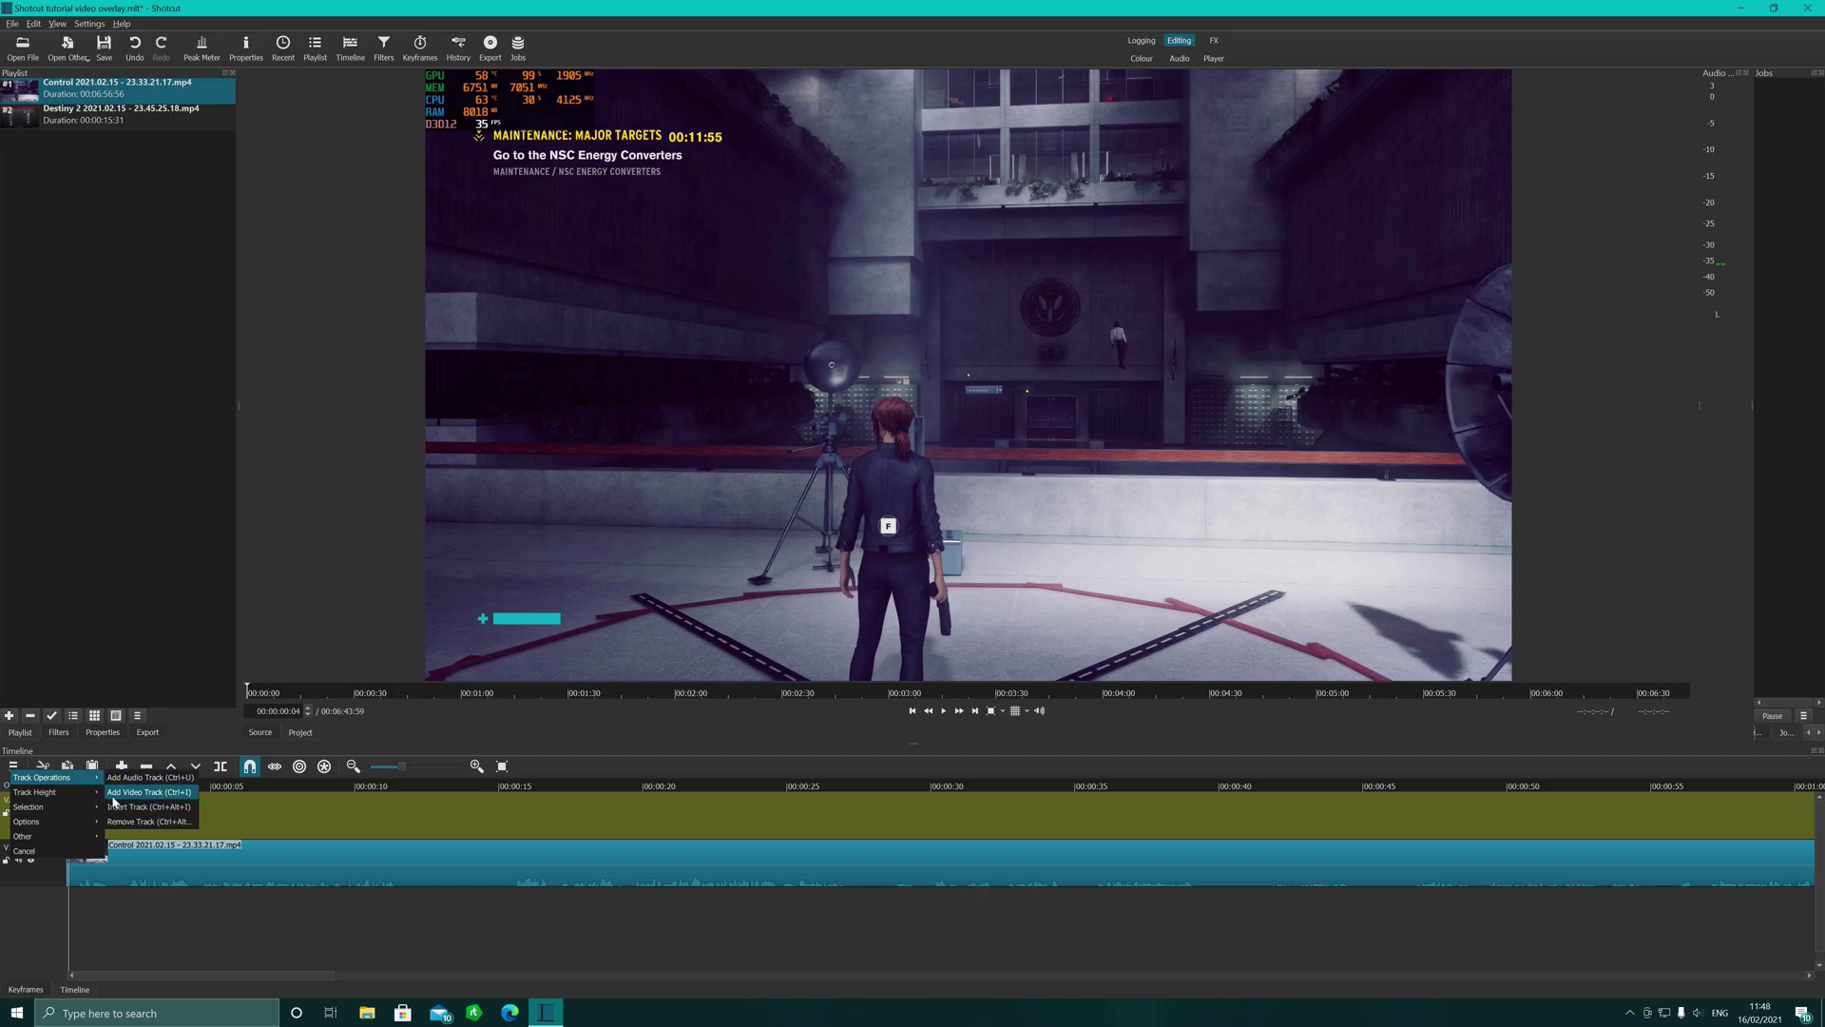
left_click(148, 792)
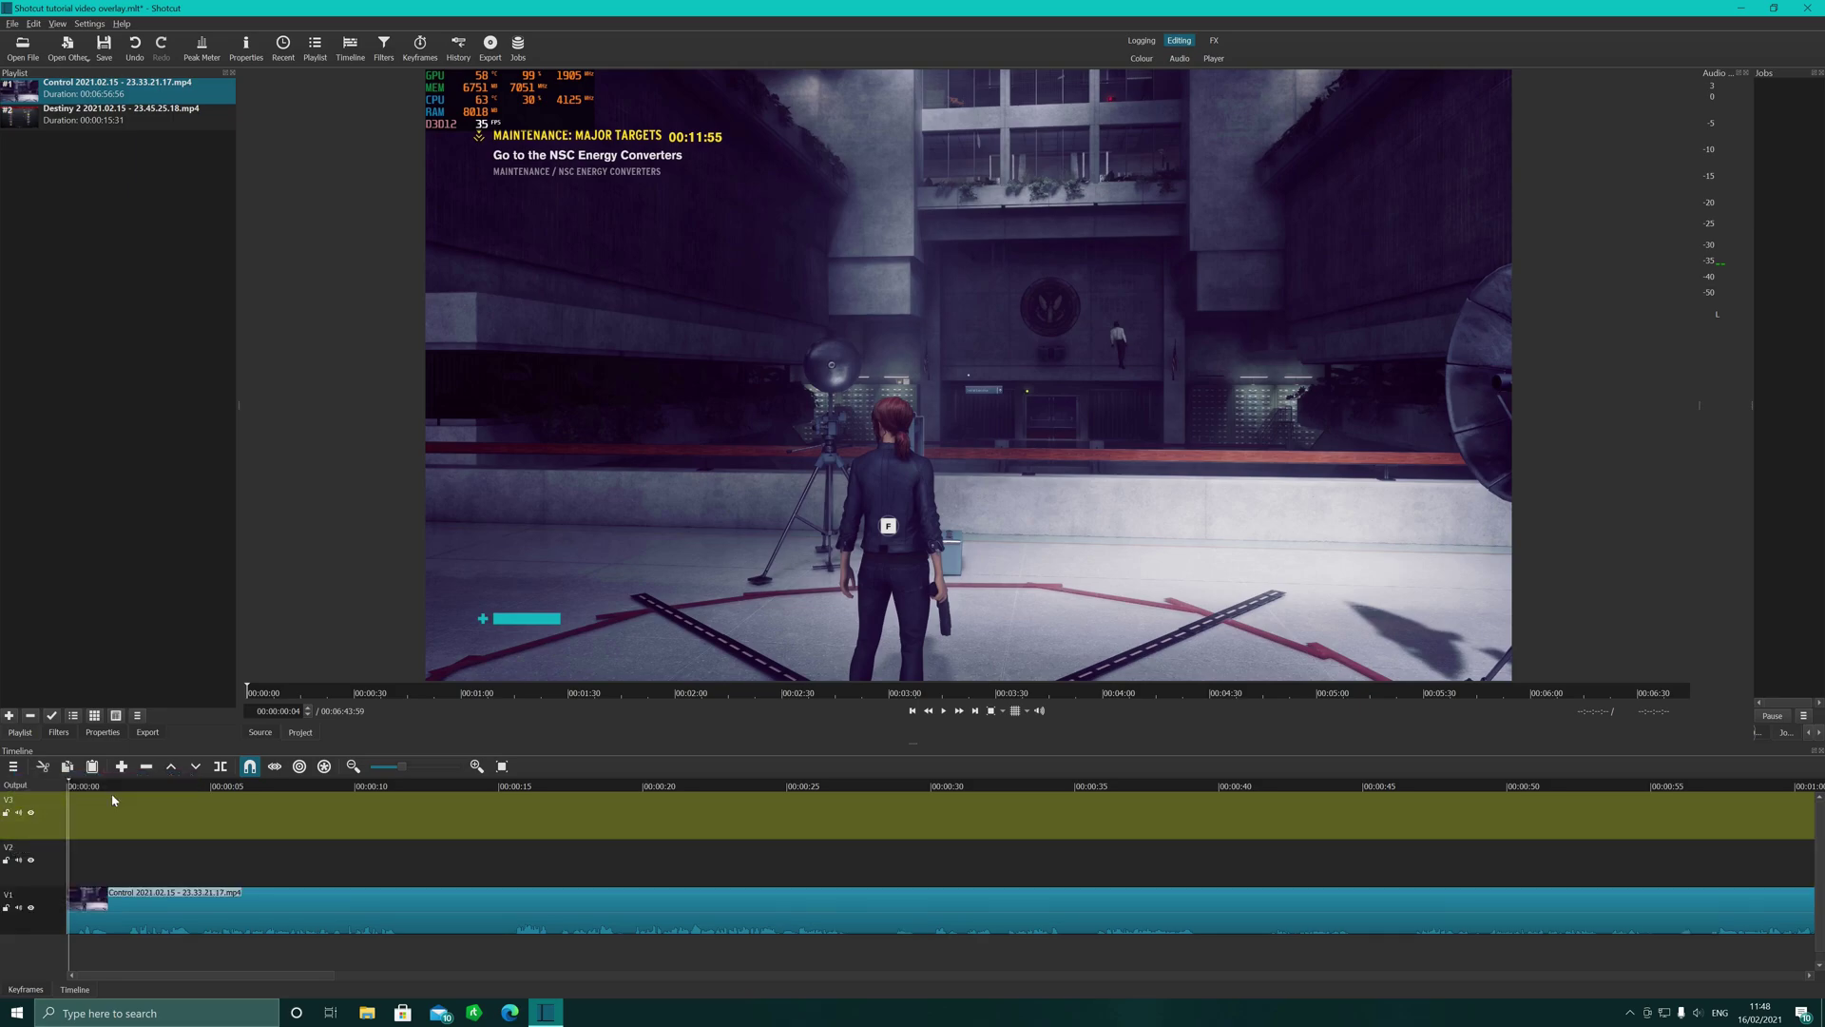
right_click(53, 817)
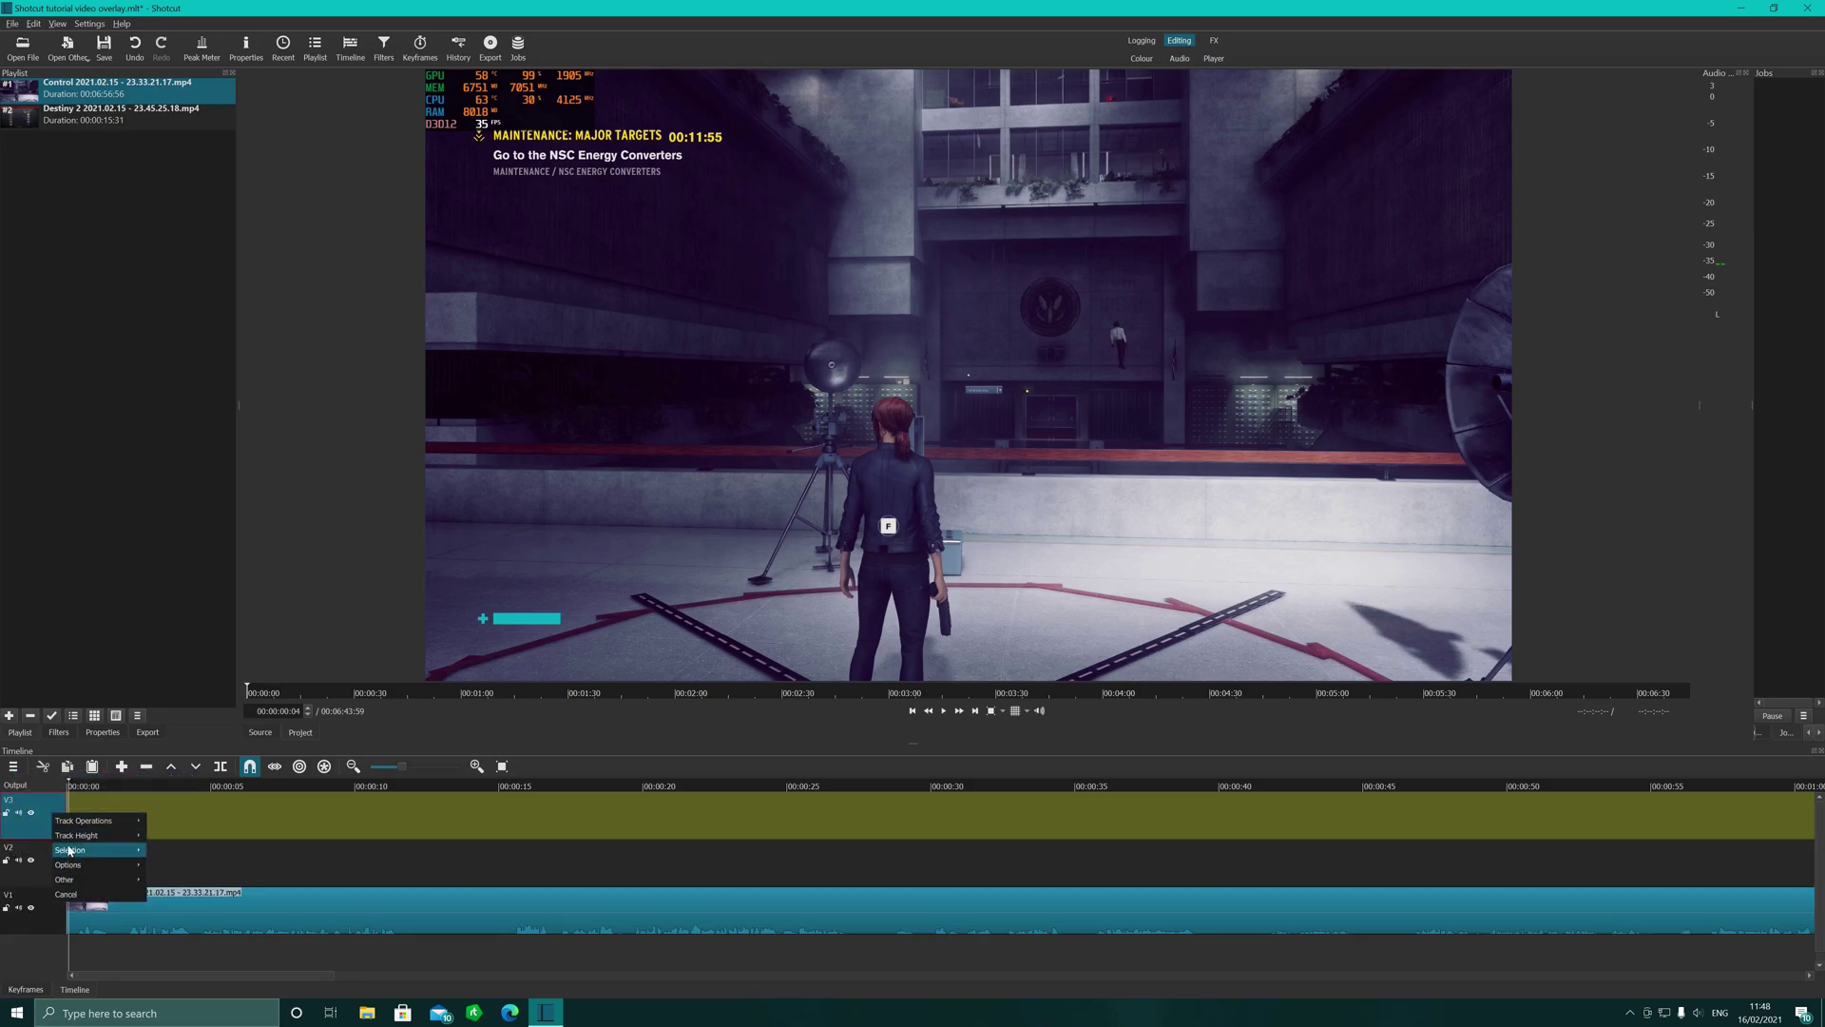
mouse_move(76, 823)
left_click(188, 865)
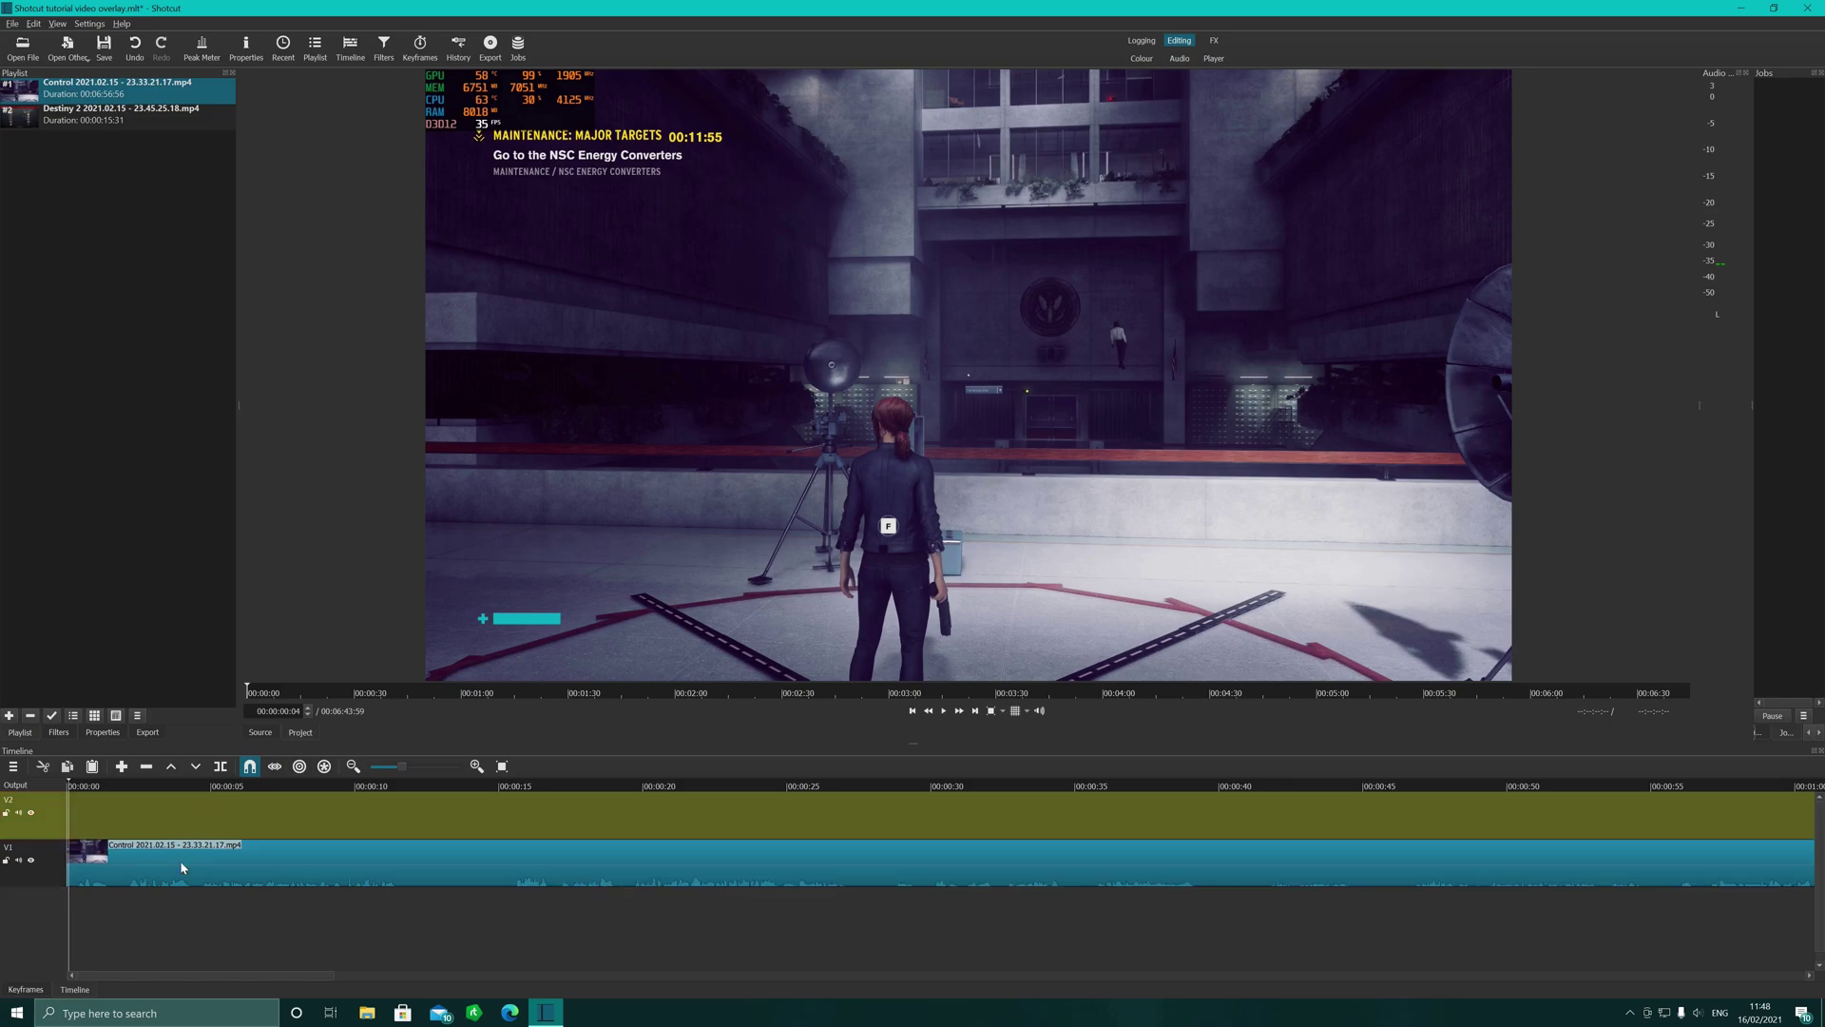
- Drop the Destiny 2 clip onto V2 at about 14 seconds, declining the format conversion
left_click(478, 948)
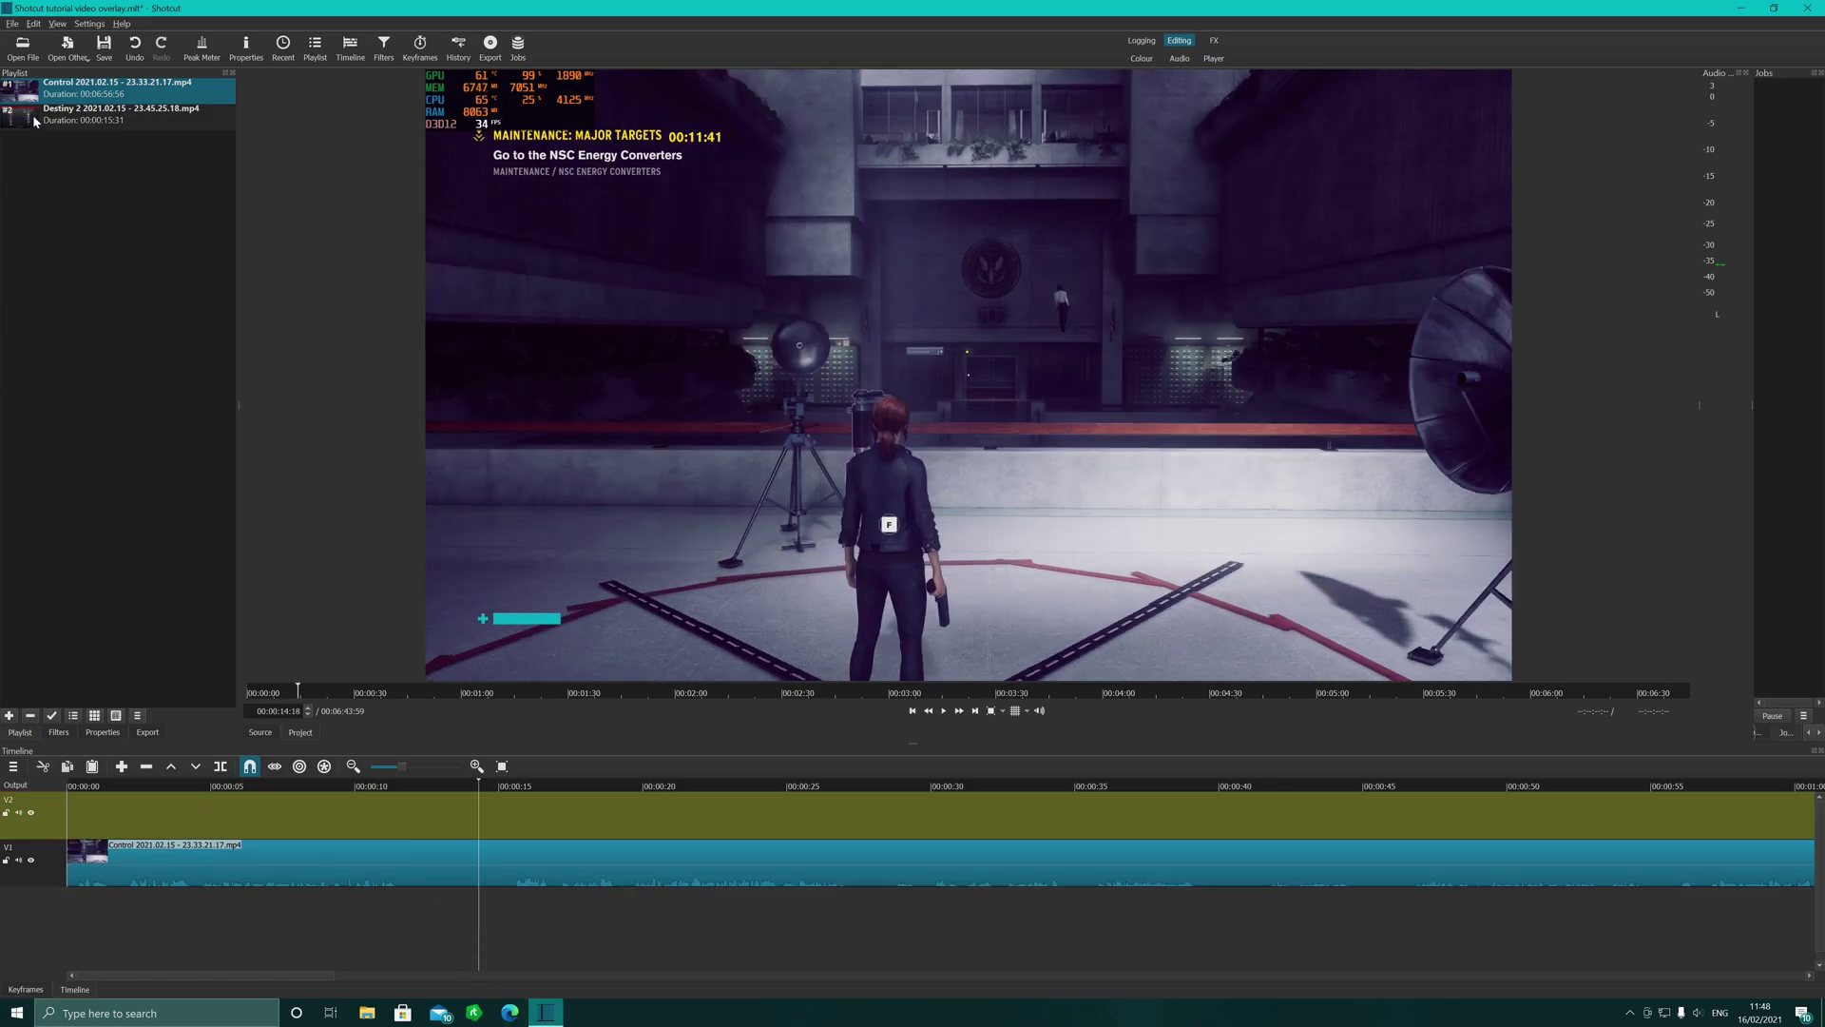
left_click_drag(21, 127, 482, 837)
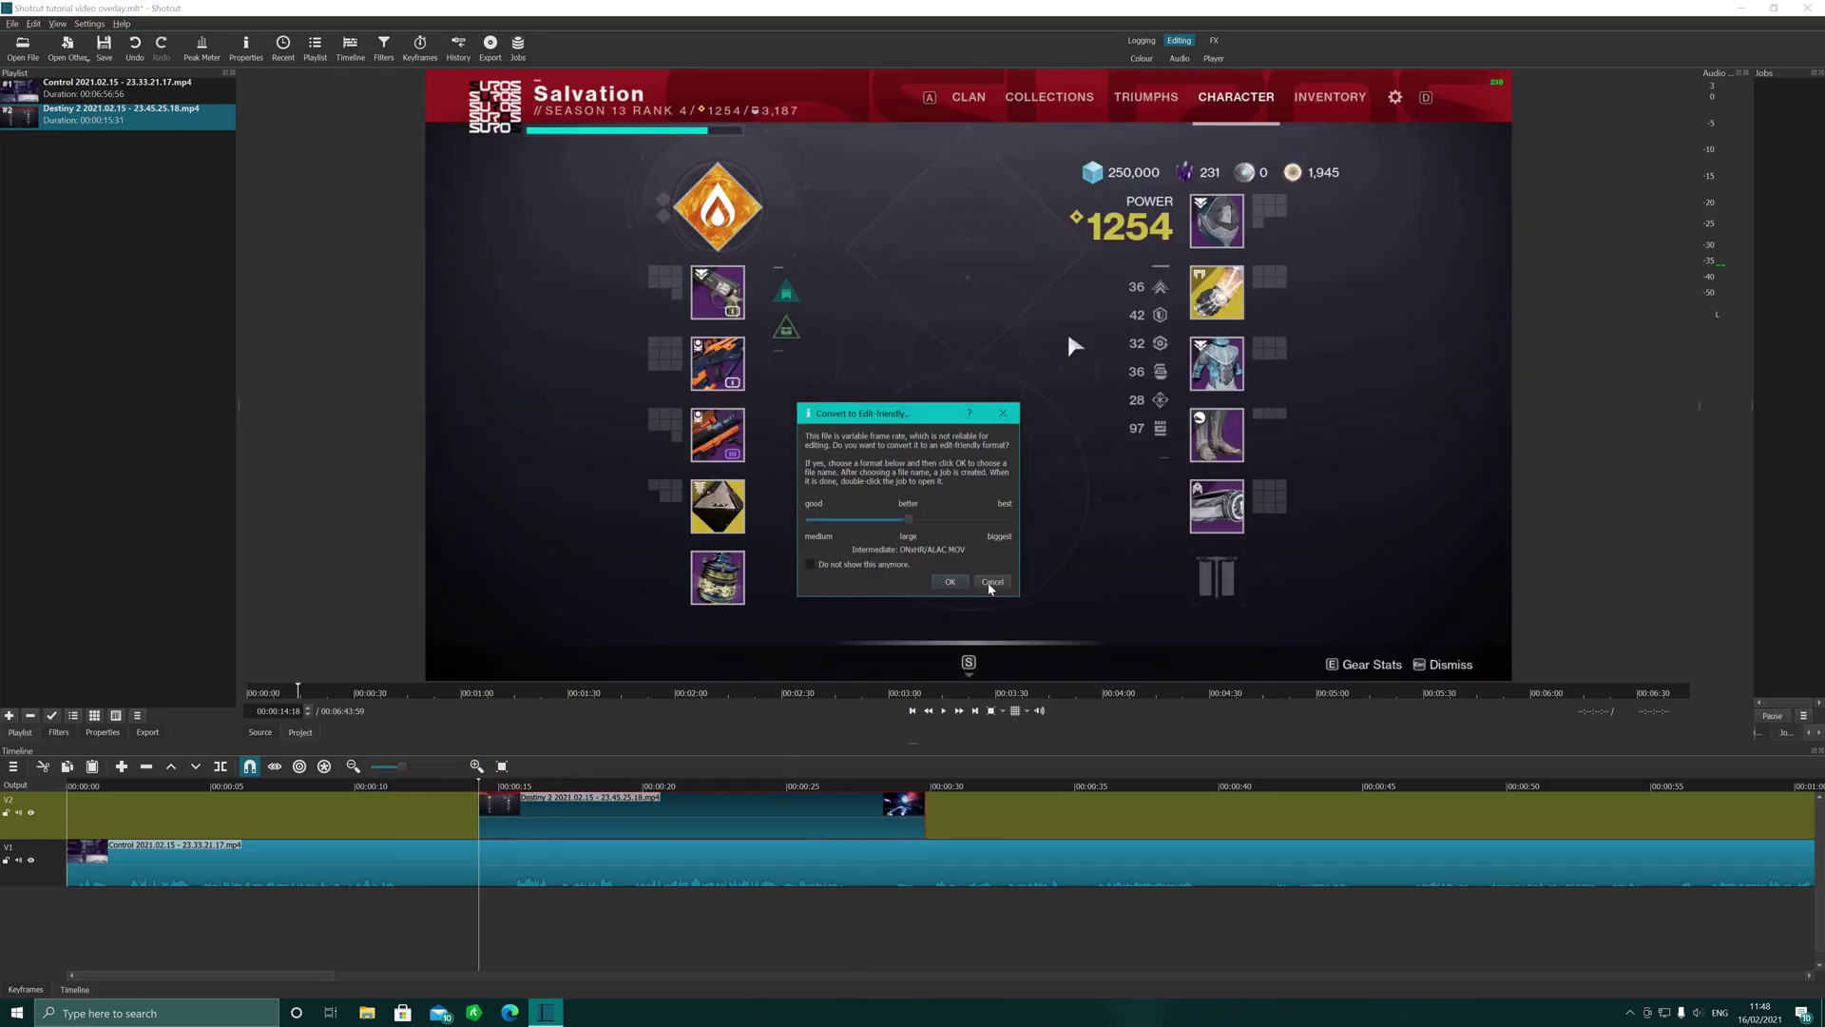
left_click(993, 581)
- Split the V2 clip at 16 seconds and remove the short leading piece
left_click_drag(480, 789, 560, 791)
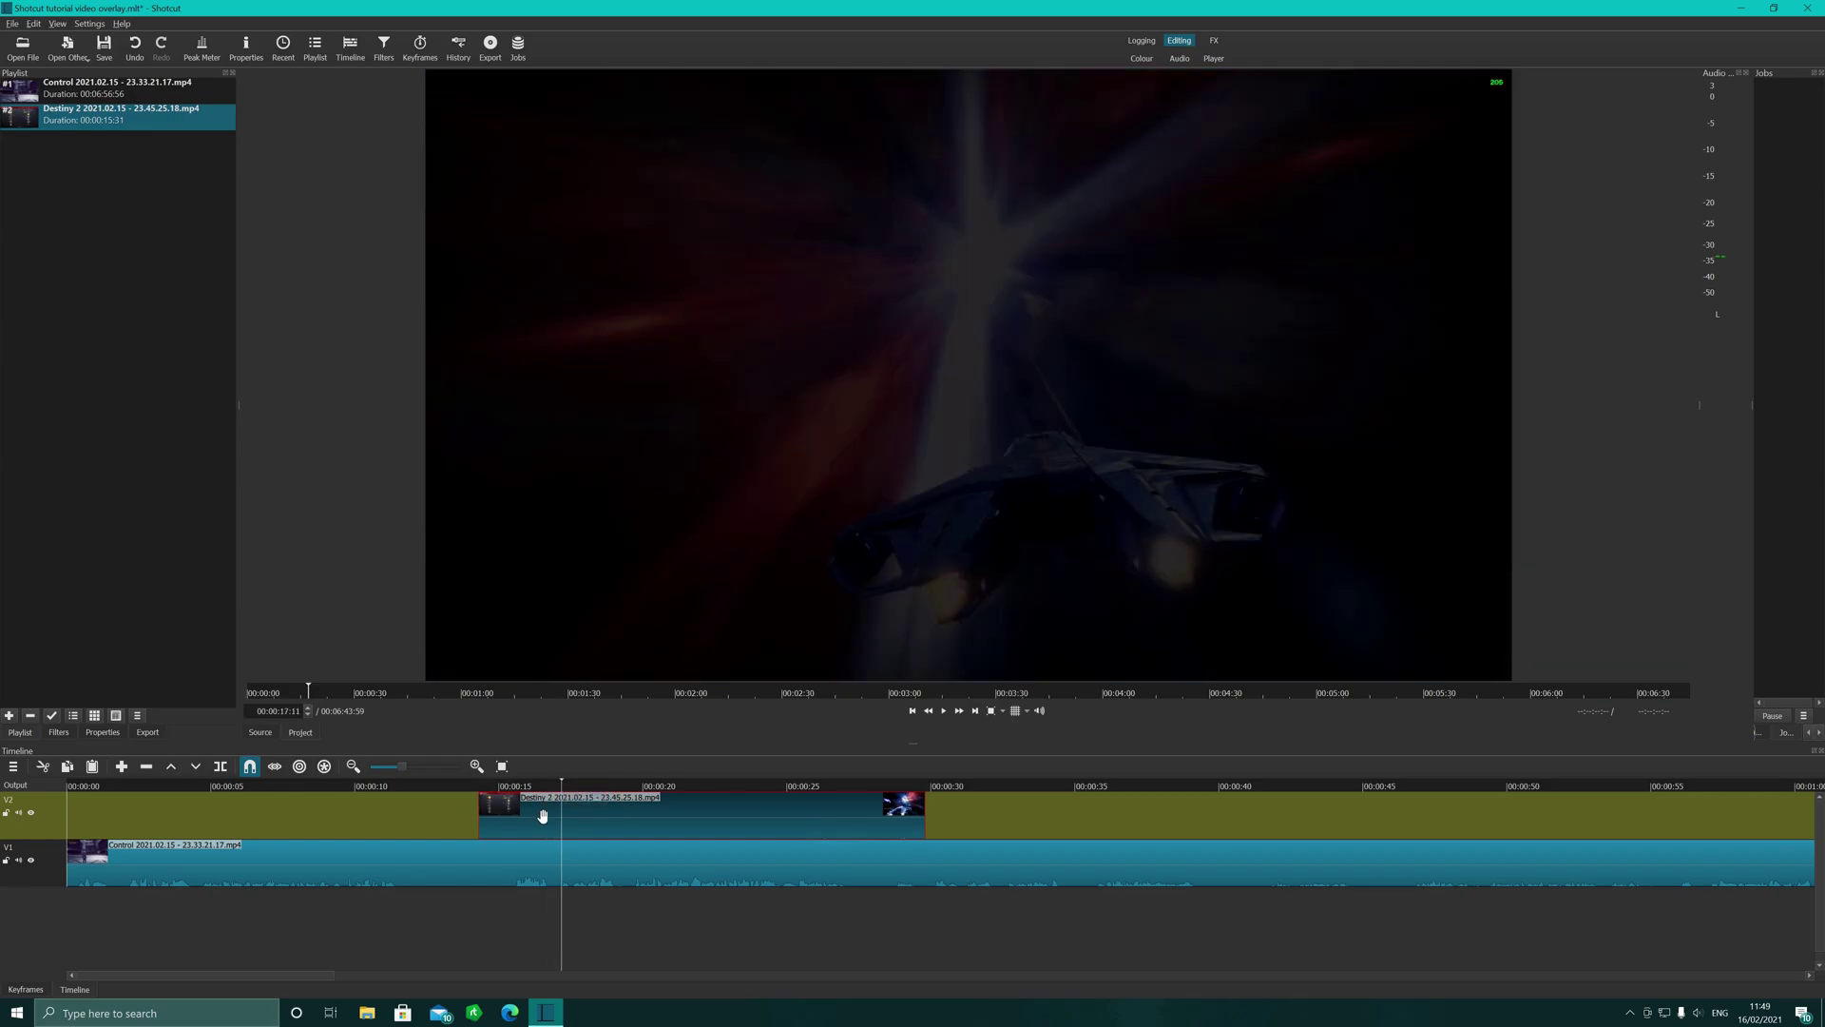
right_click(543, 815)
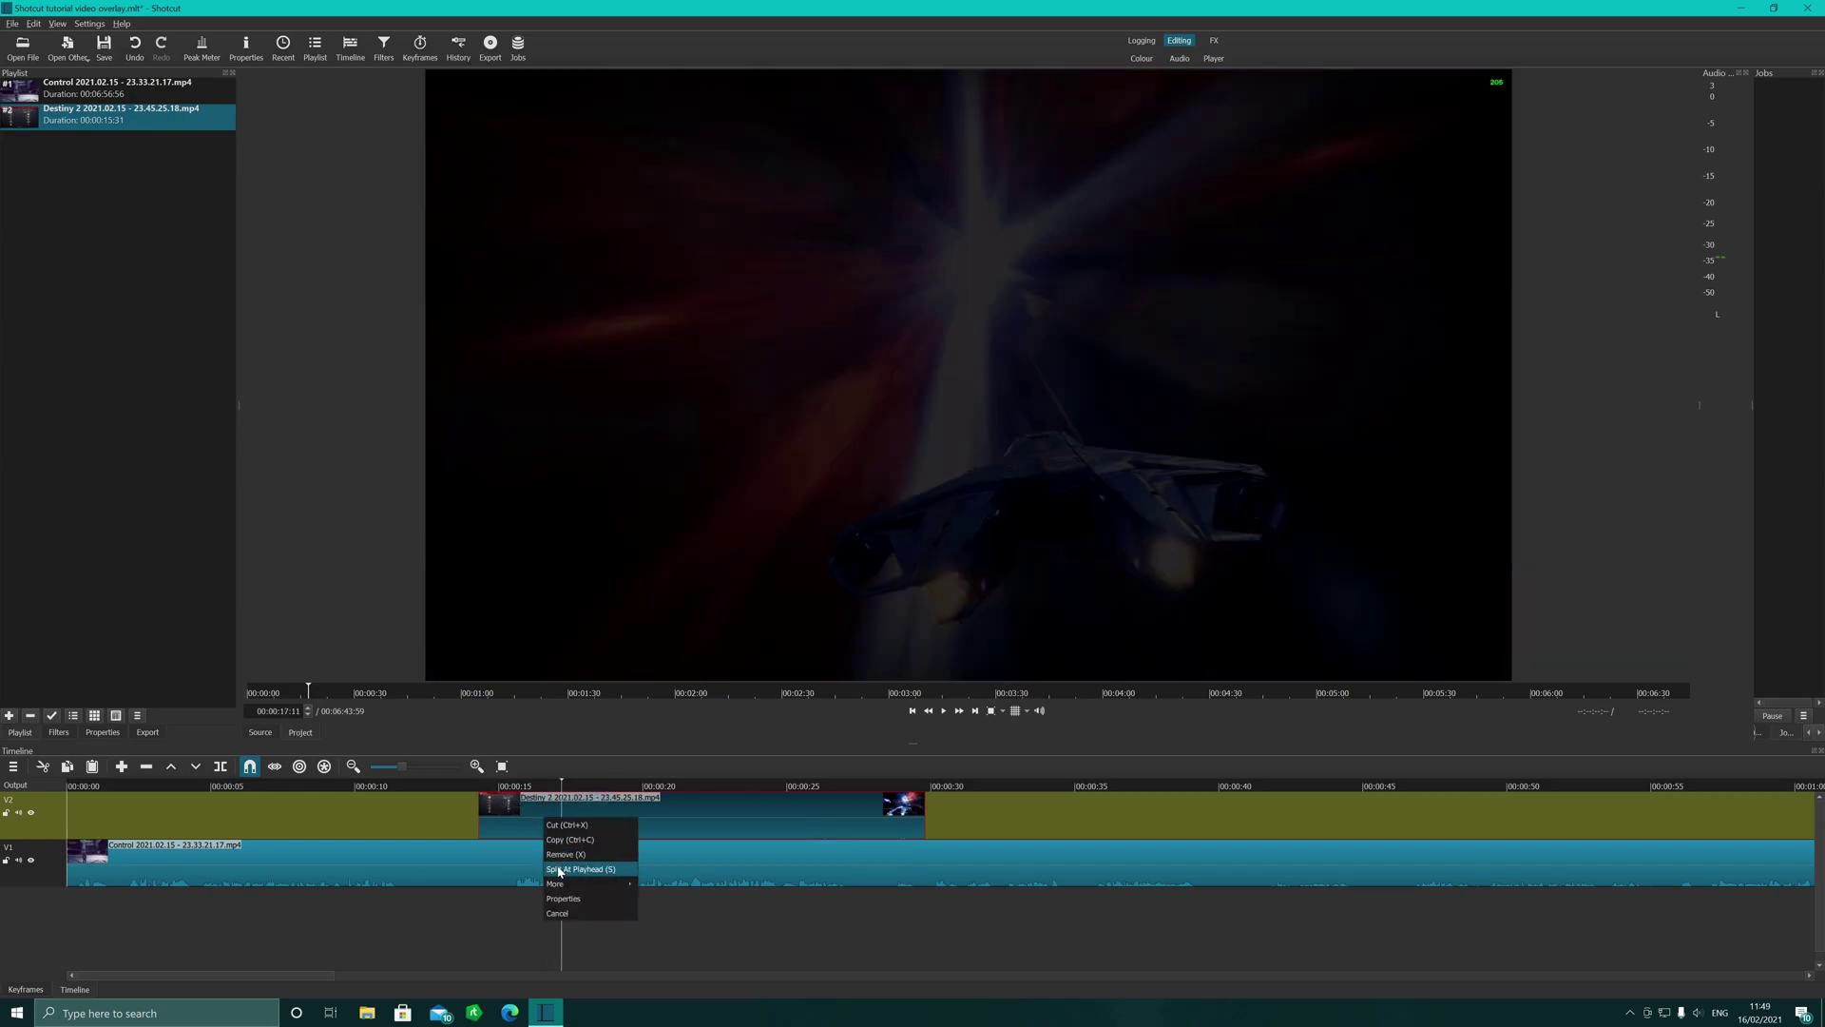
left_click(541, 853)
right_click(533, 823)
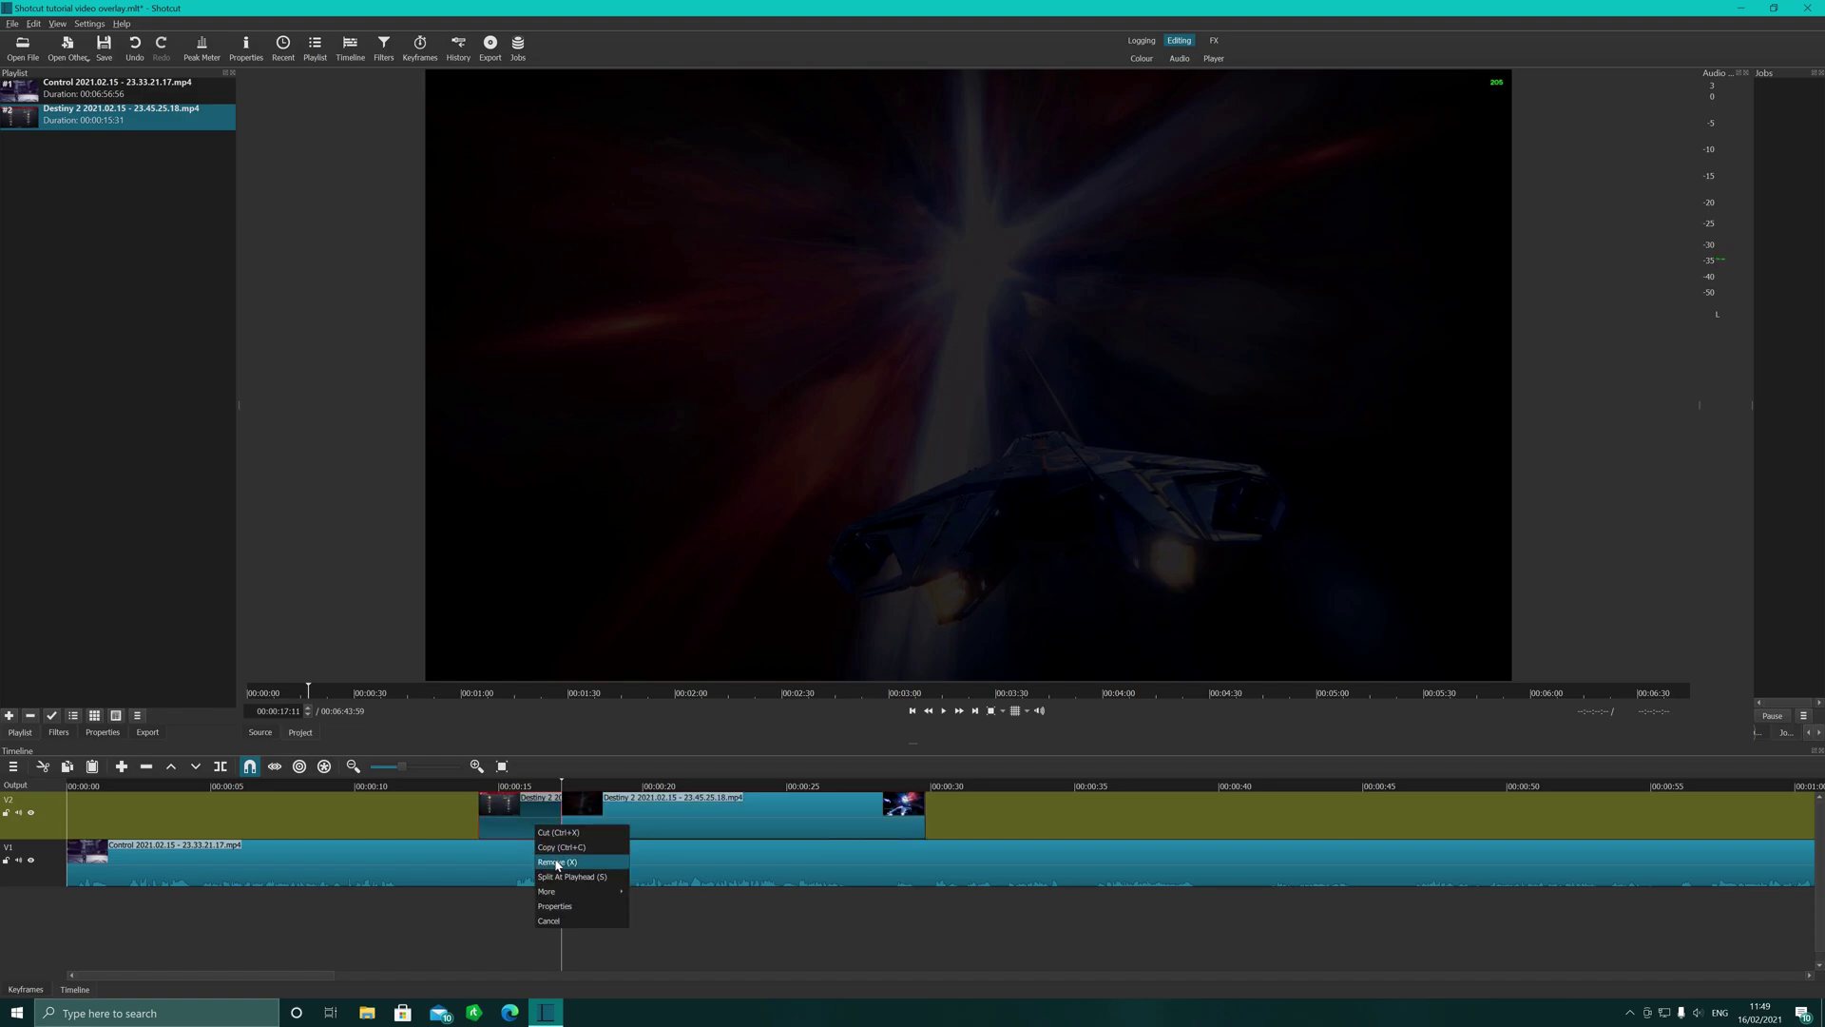
left_click(555, 866)
left_click_drag(569, 786, 373, 793)
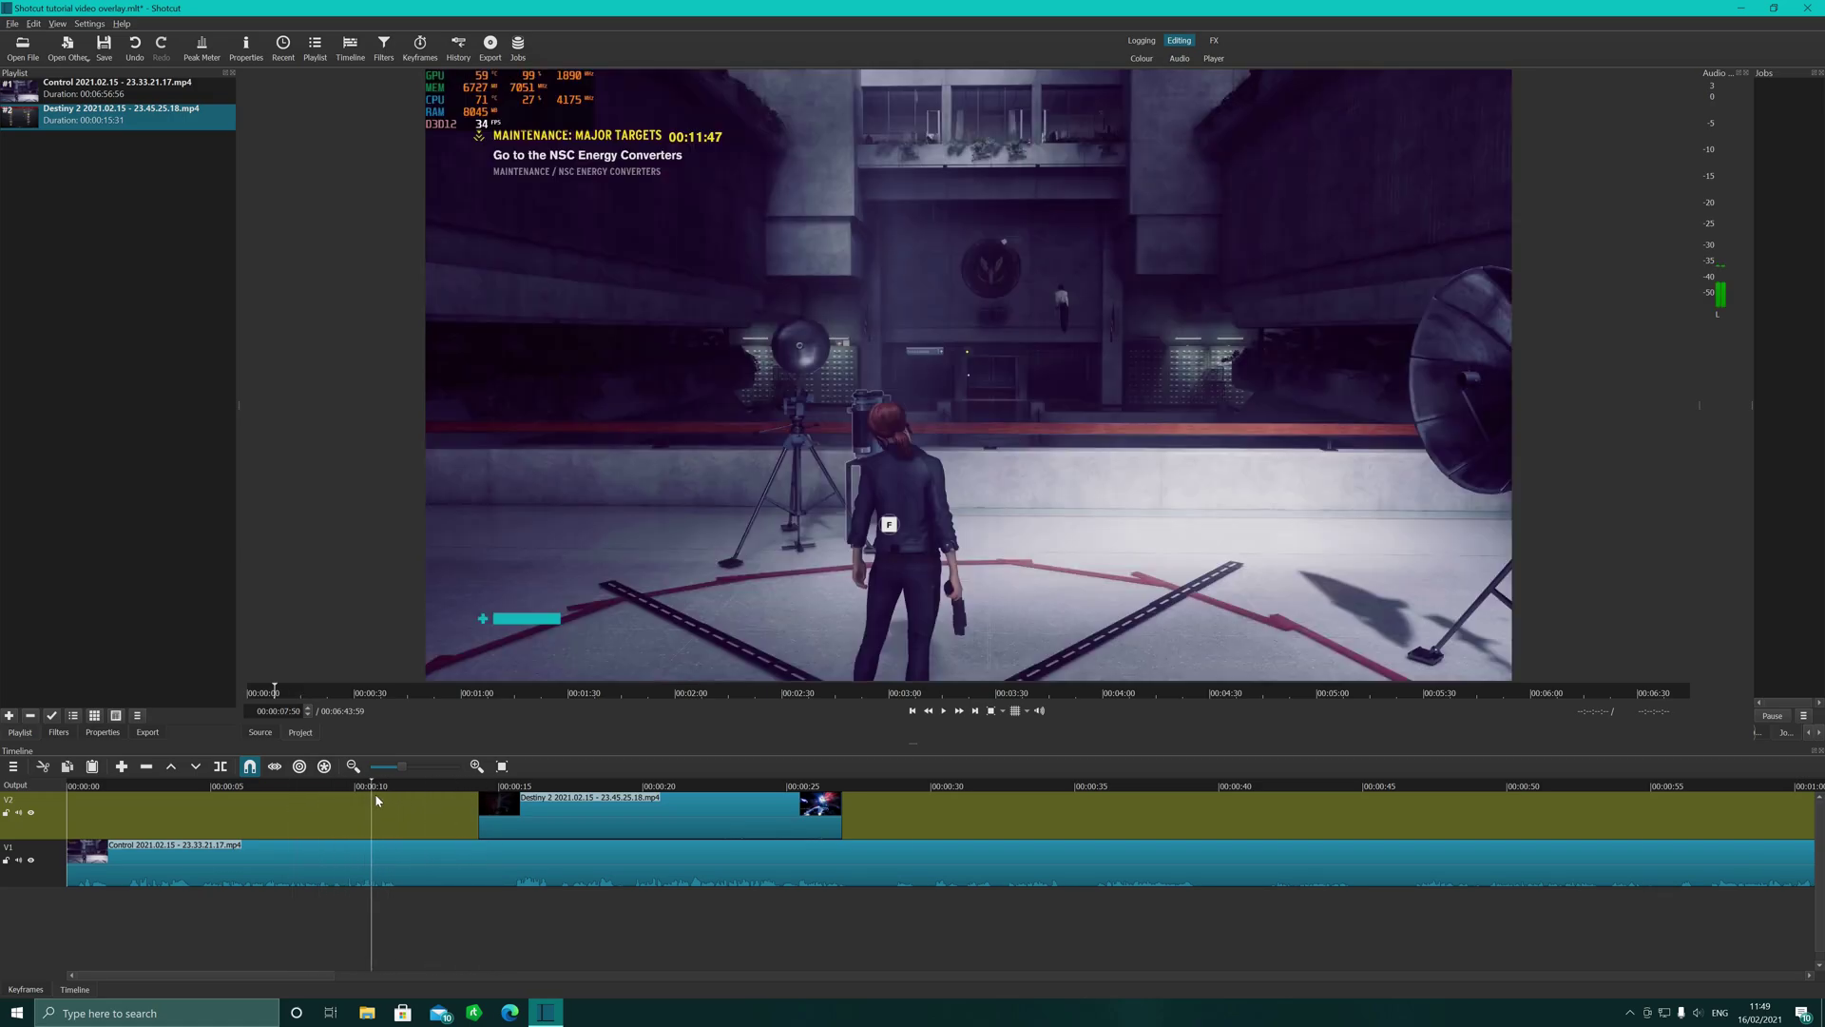
- Play back the overlay edit, then select the Destiny 2 clip and scrub back into it
left_click(943, 712)
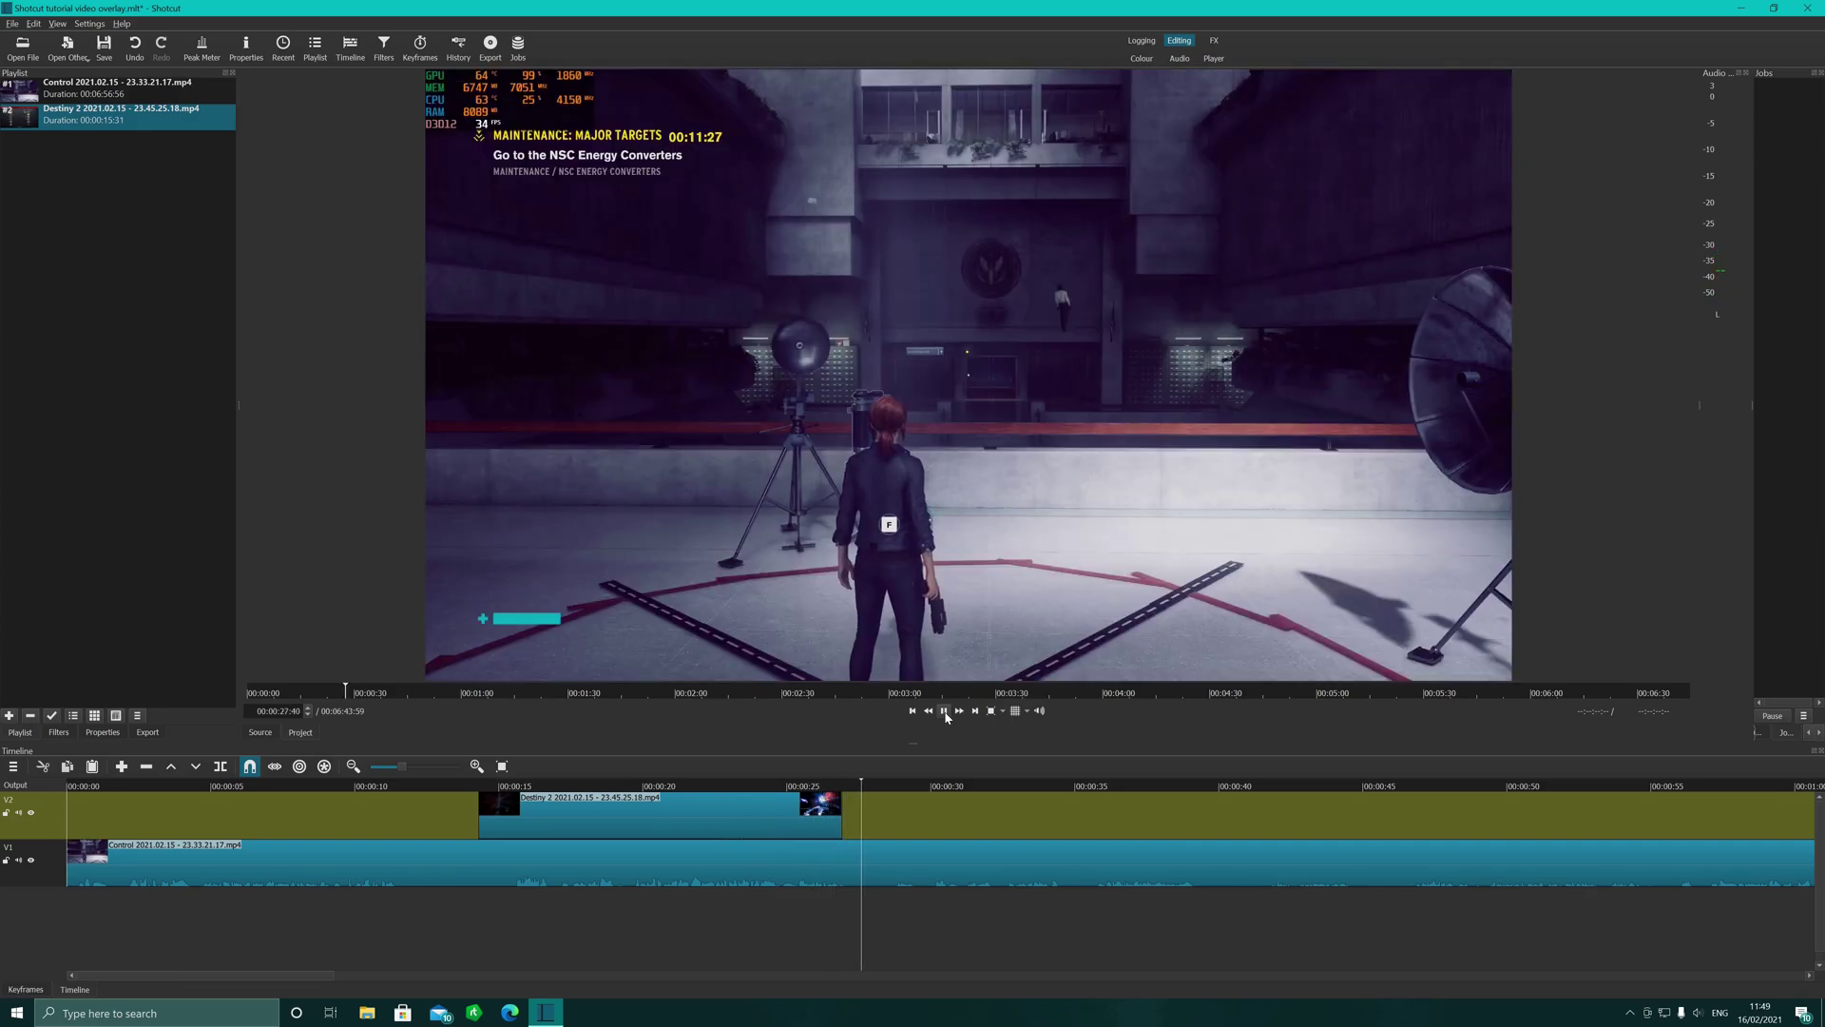
left_click(944, 711)
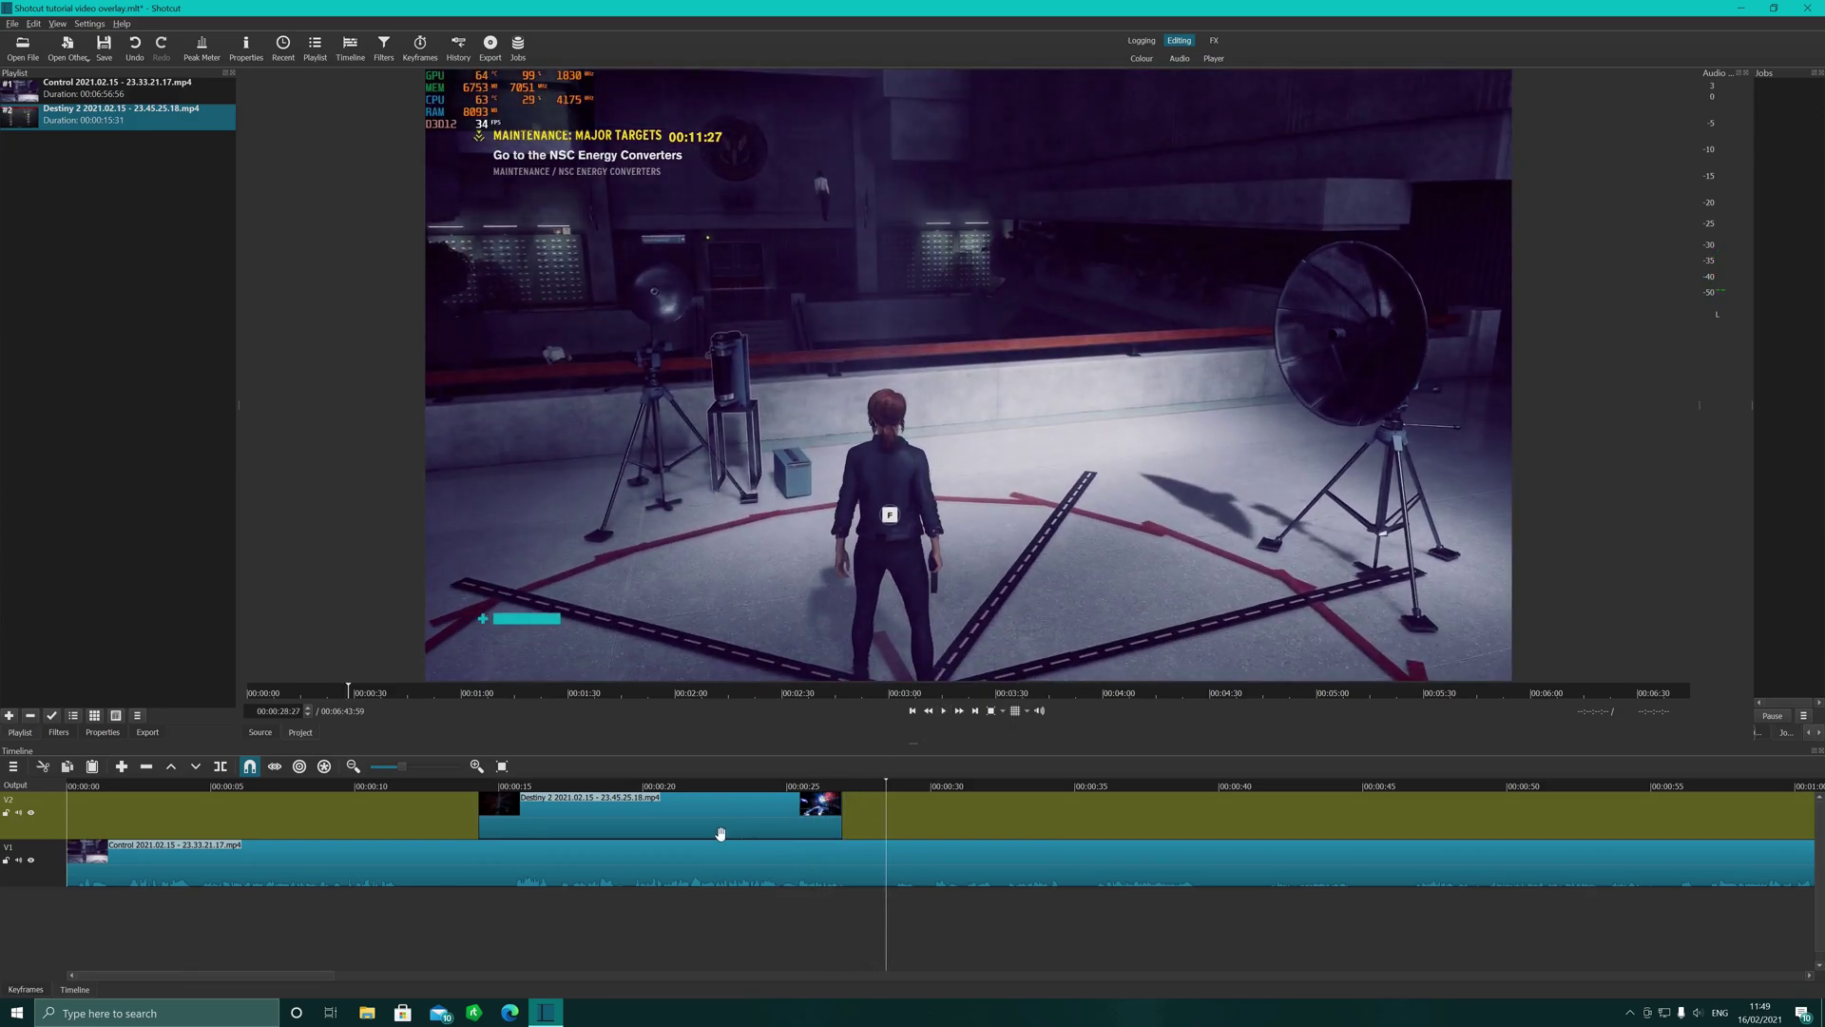
left_click(661, 807)
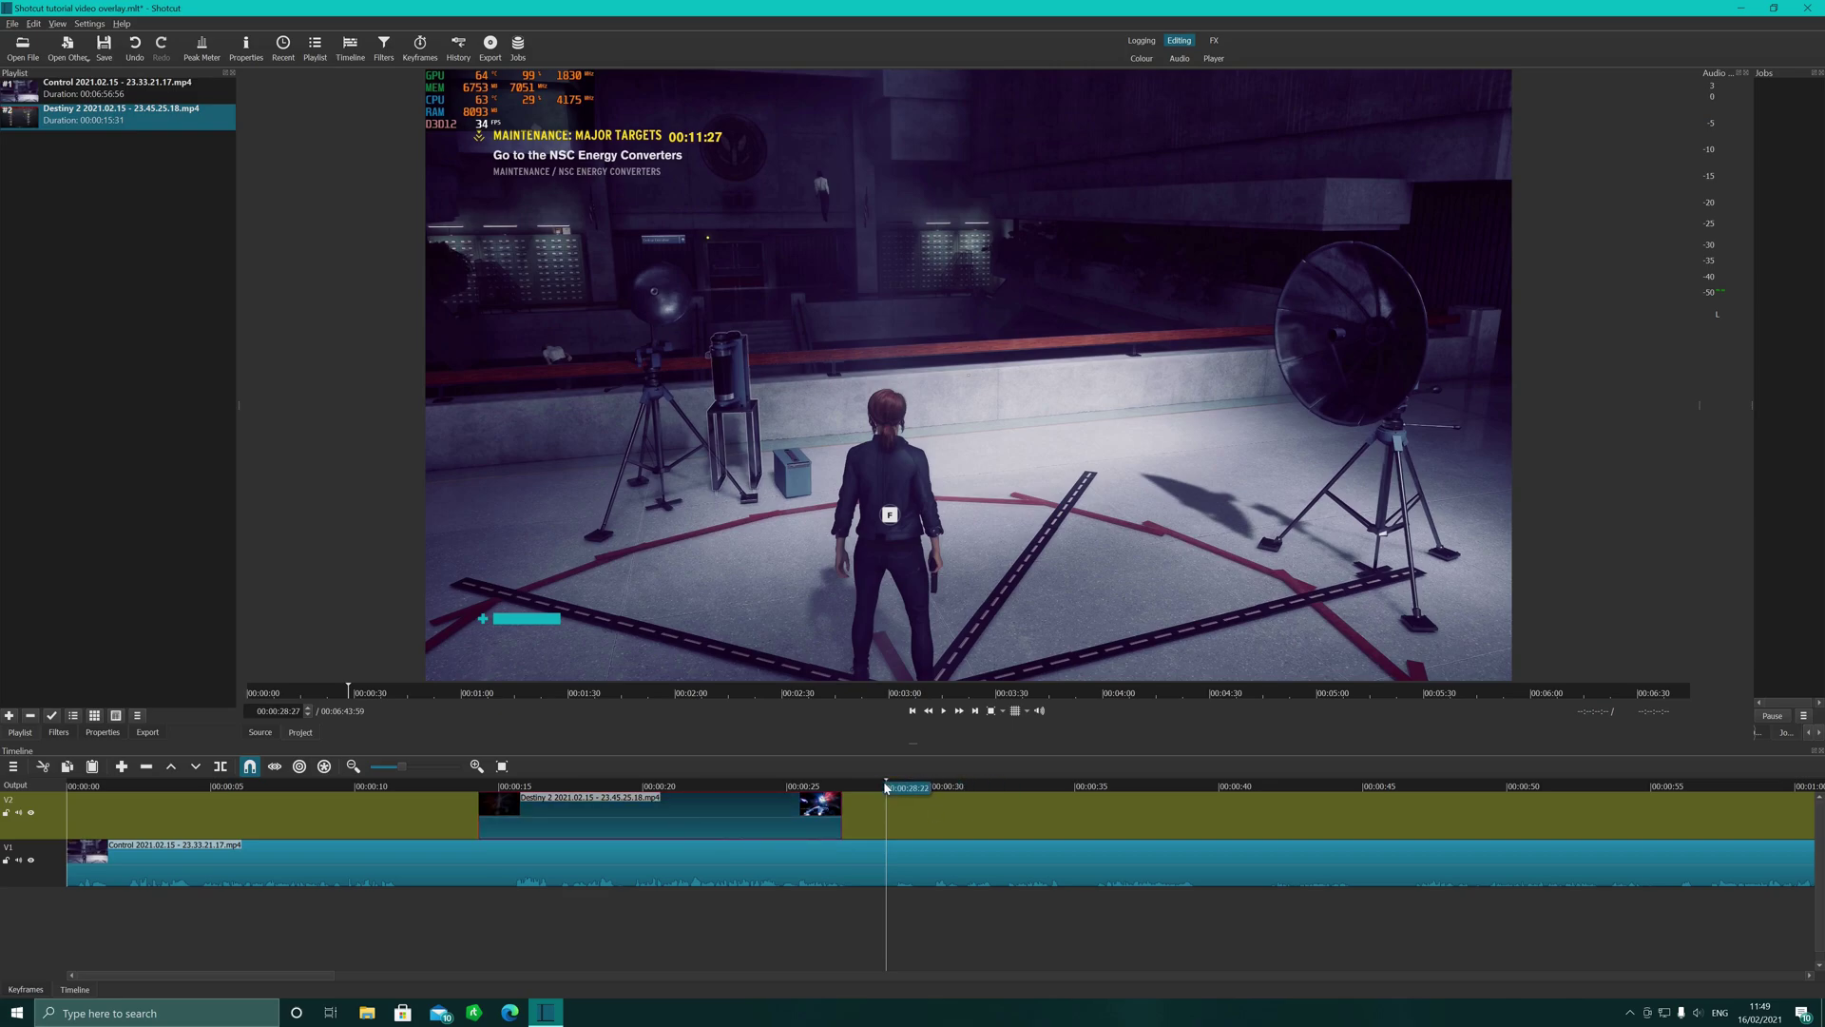
left_click_drag(885, 787, 676, 788)
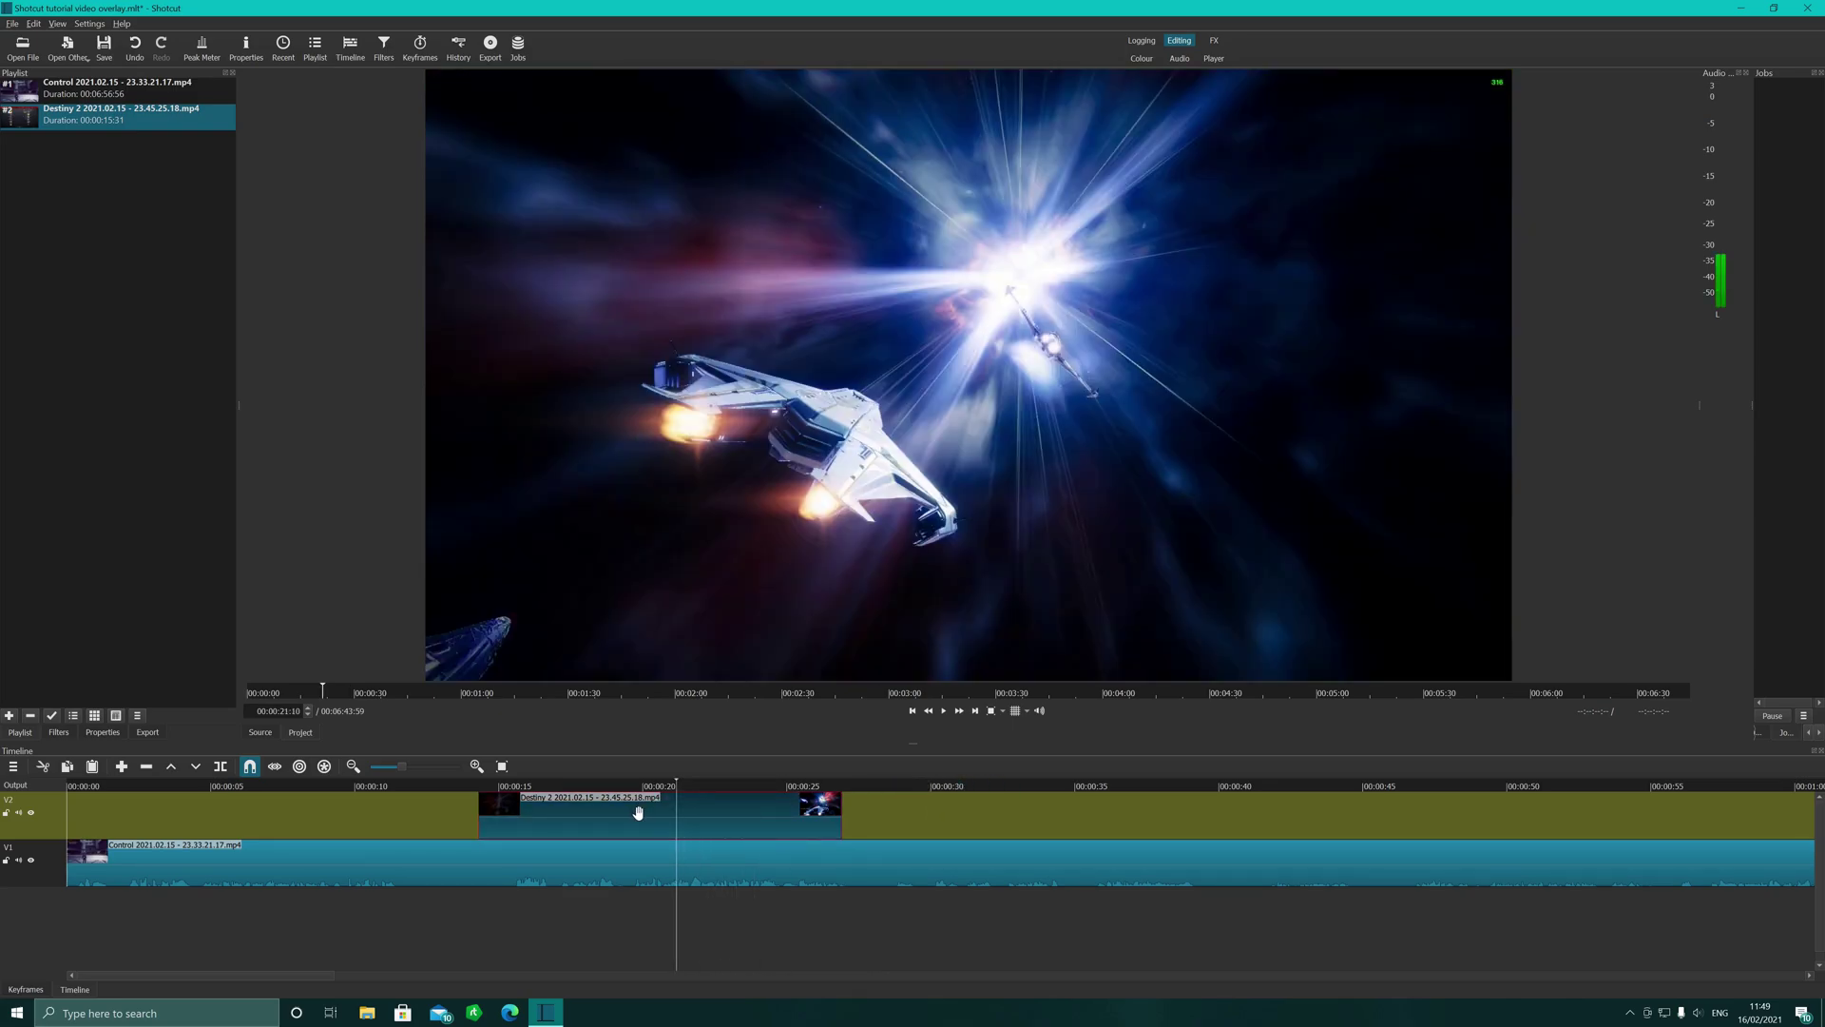
right_click(641, 817)
- Search 'siz' in the Destiny 2 clip's Filters panel and add Size, Position & Rotate
left_click(631, 816)
left_click(384, 48)
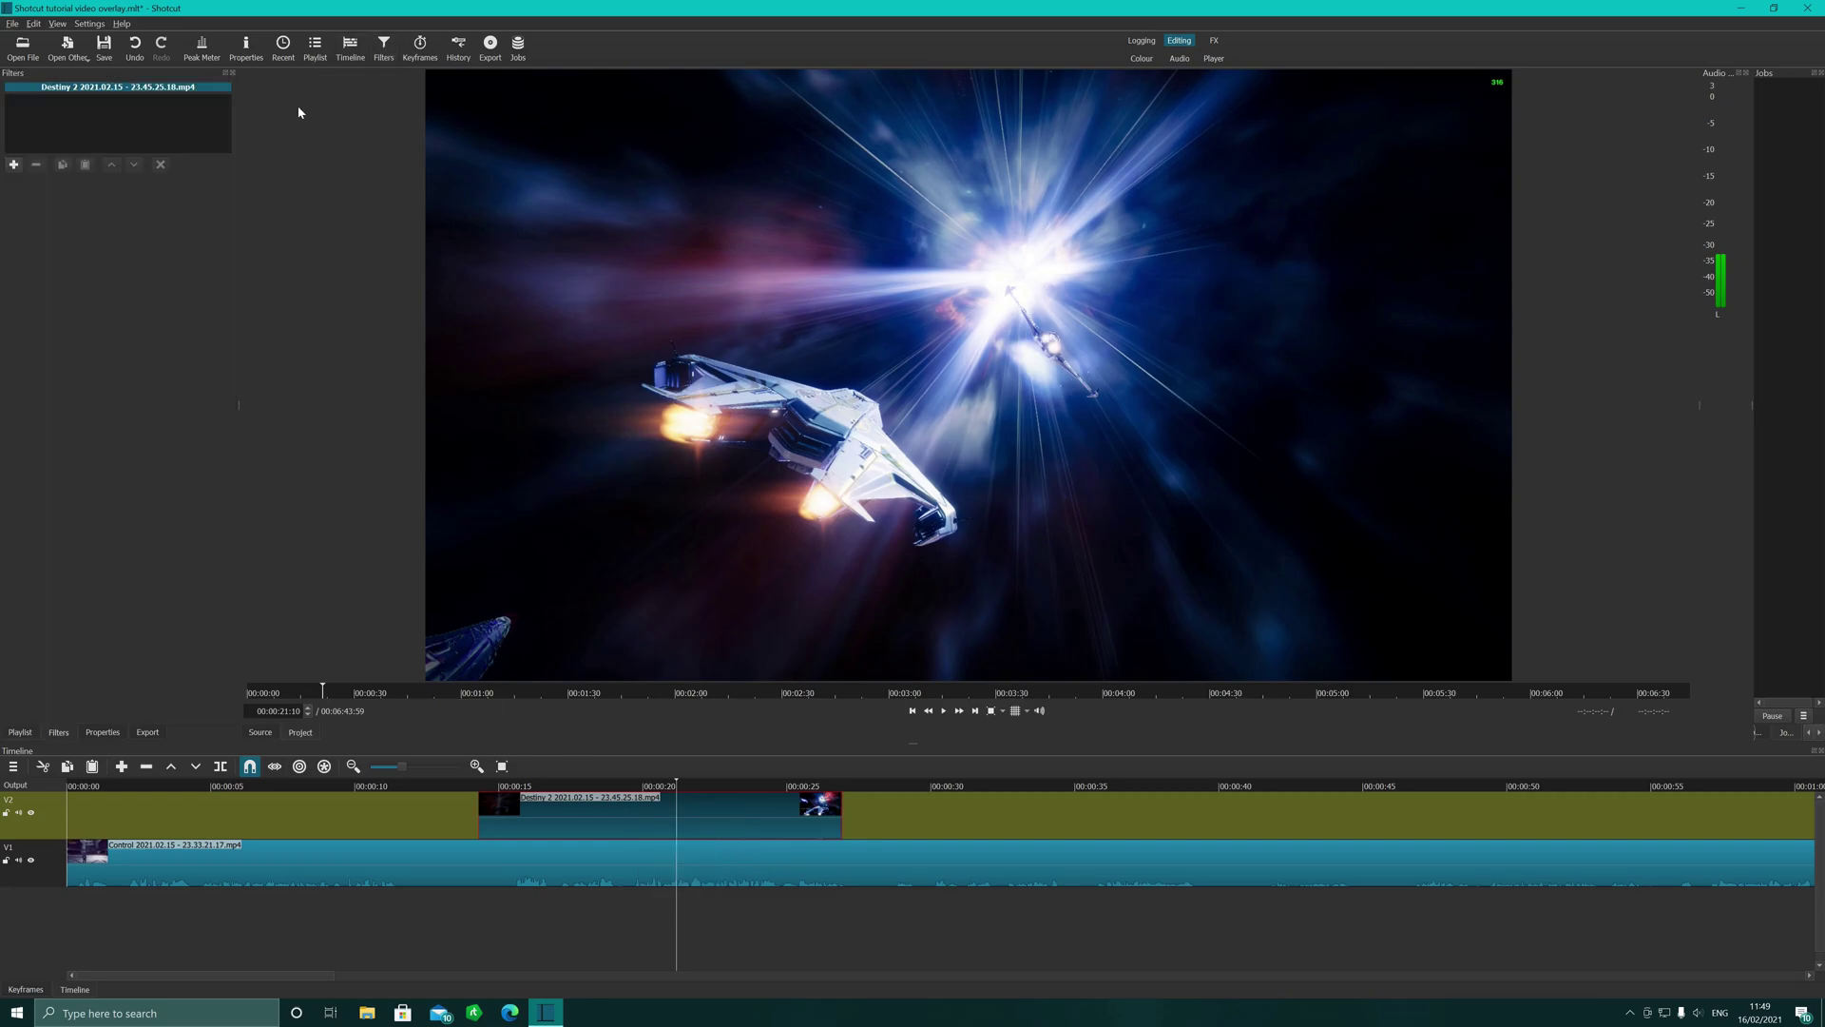
left_click(14, 167)
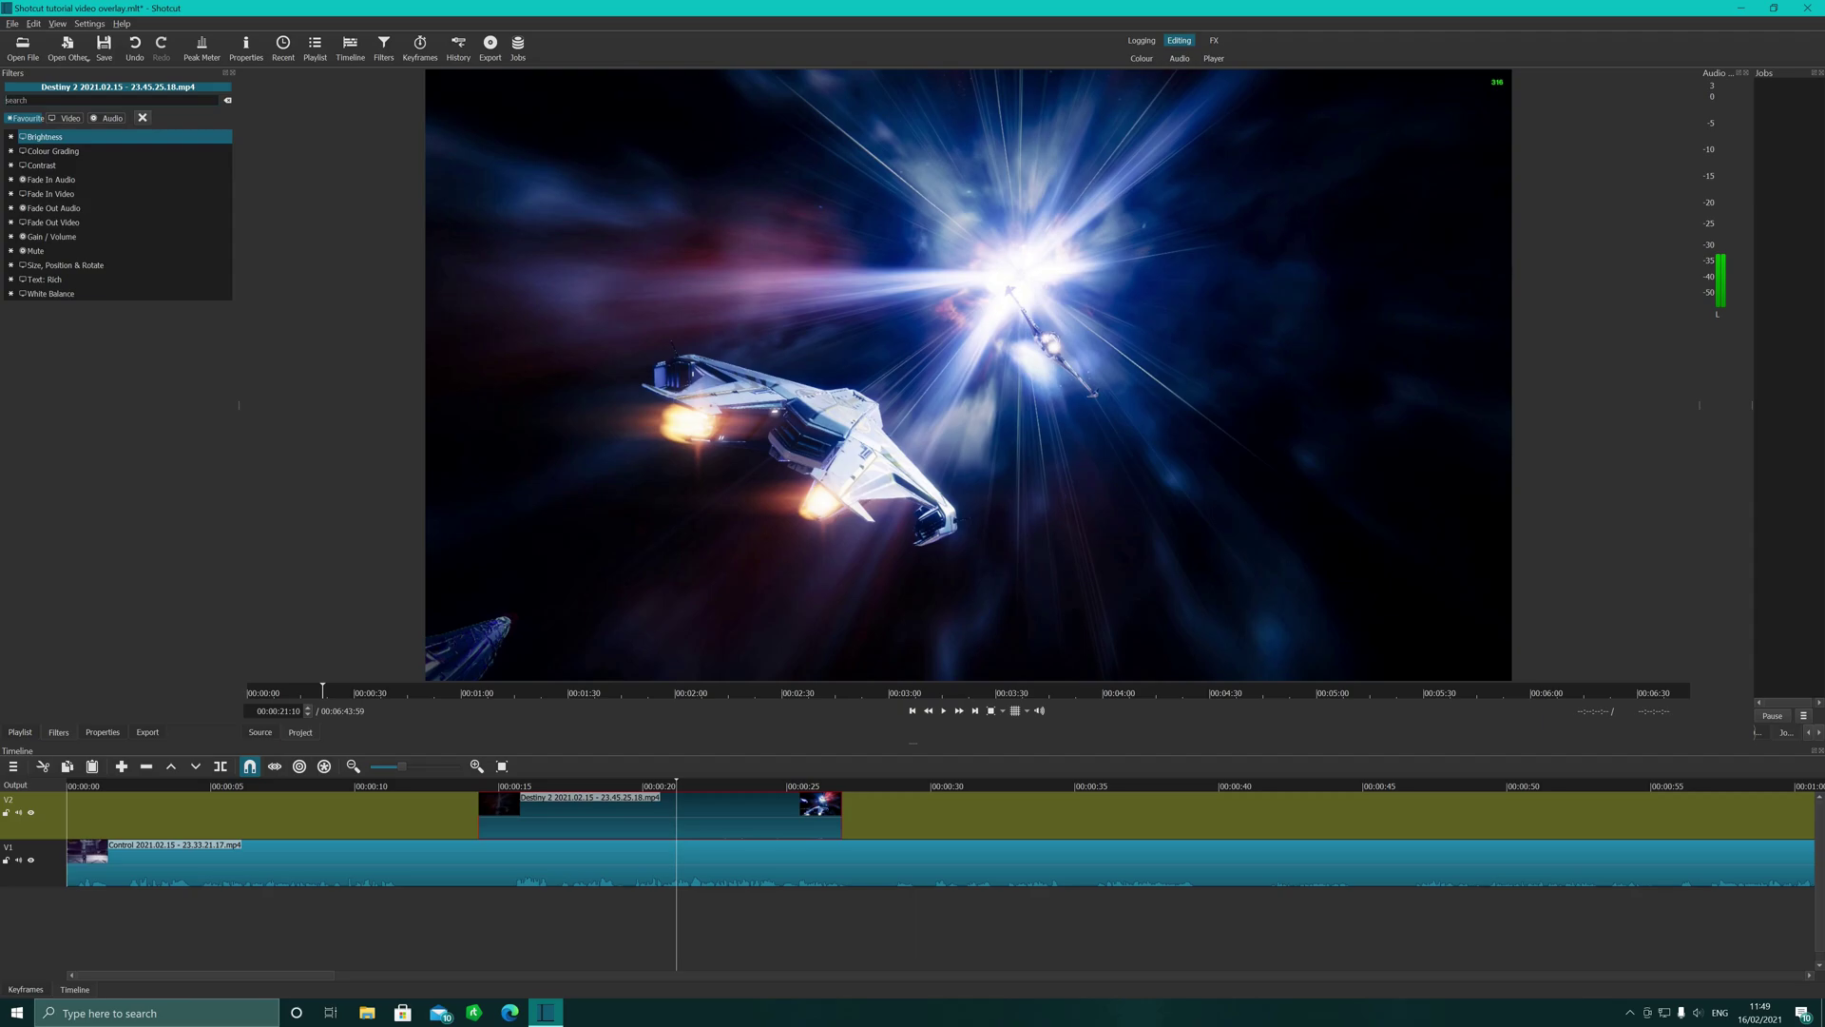
type("size")
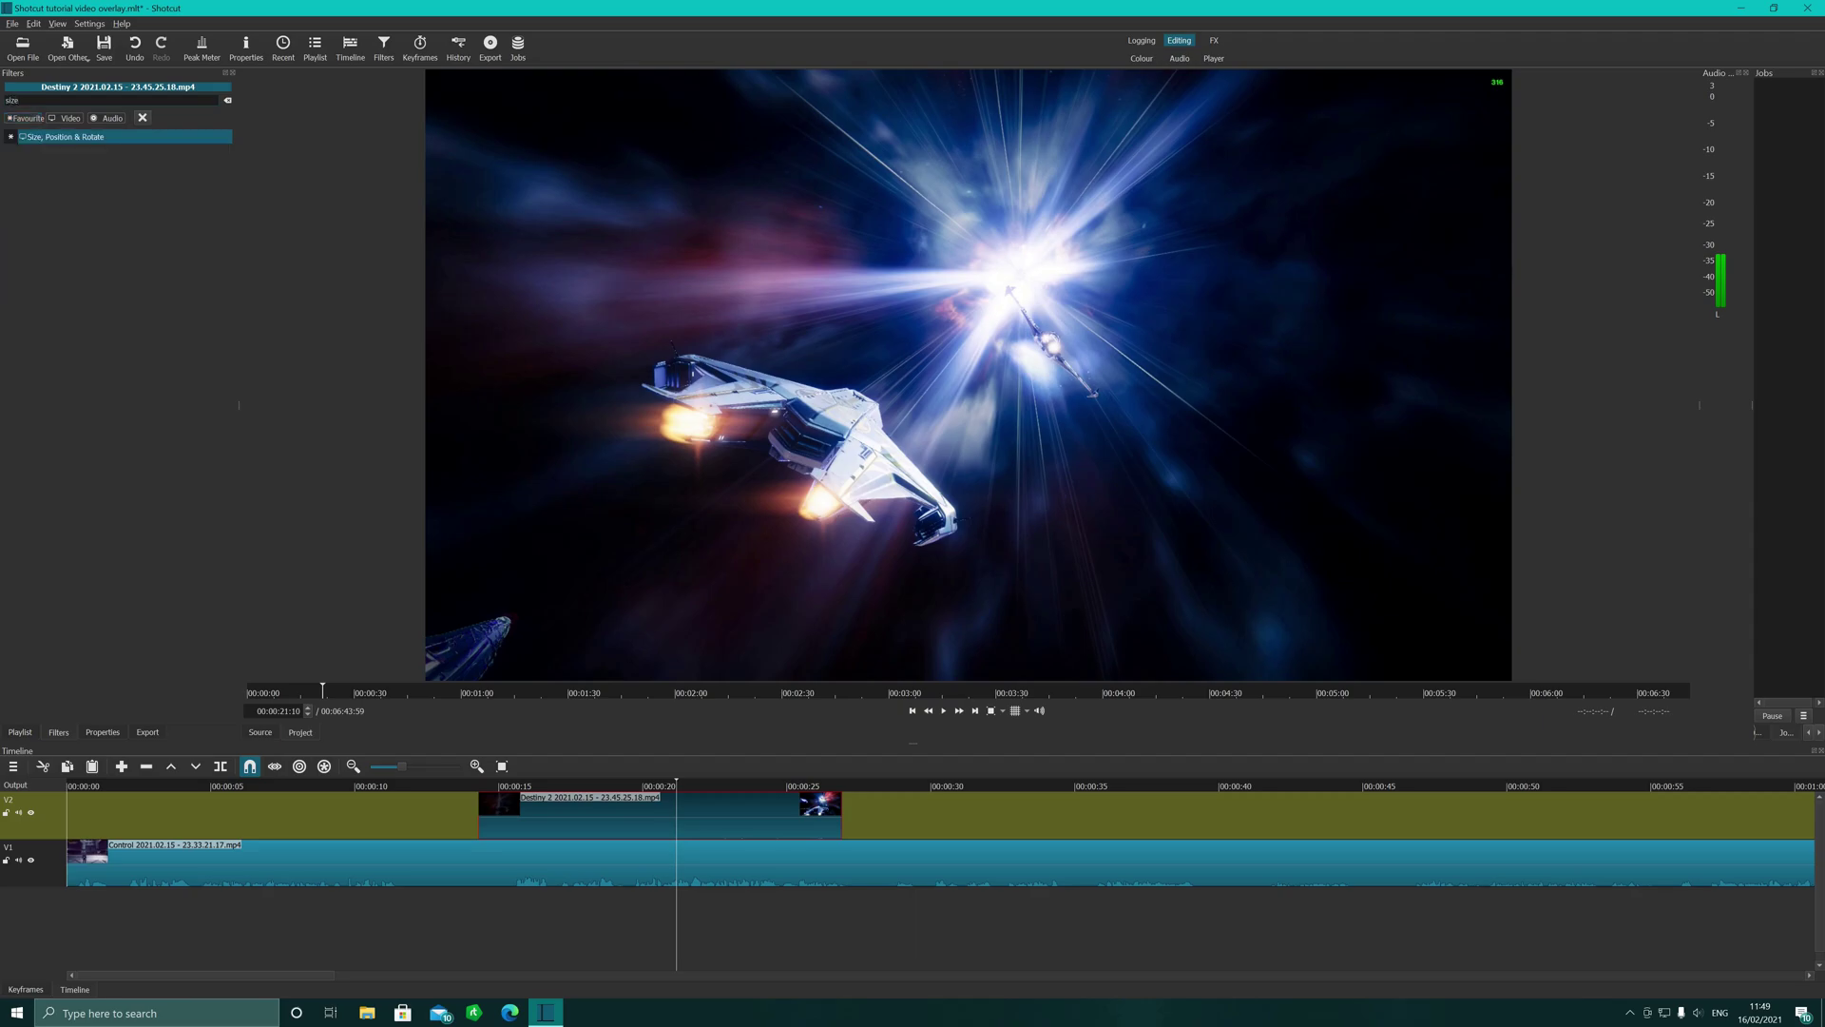
left_click(68, 141)
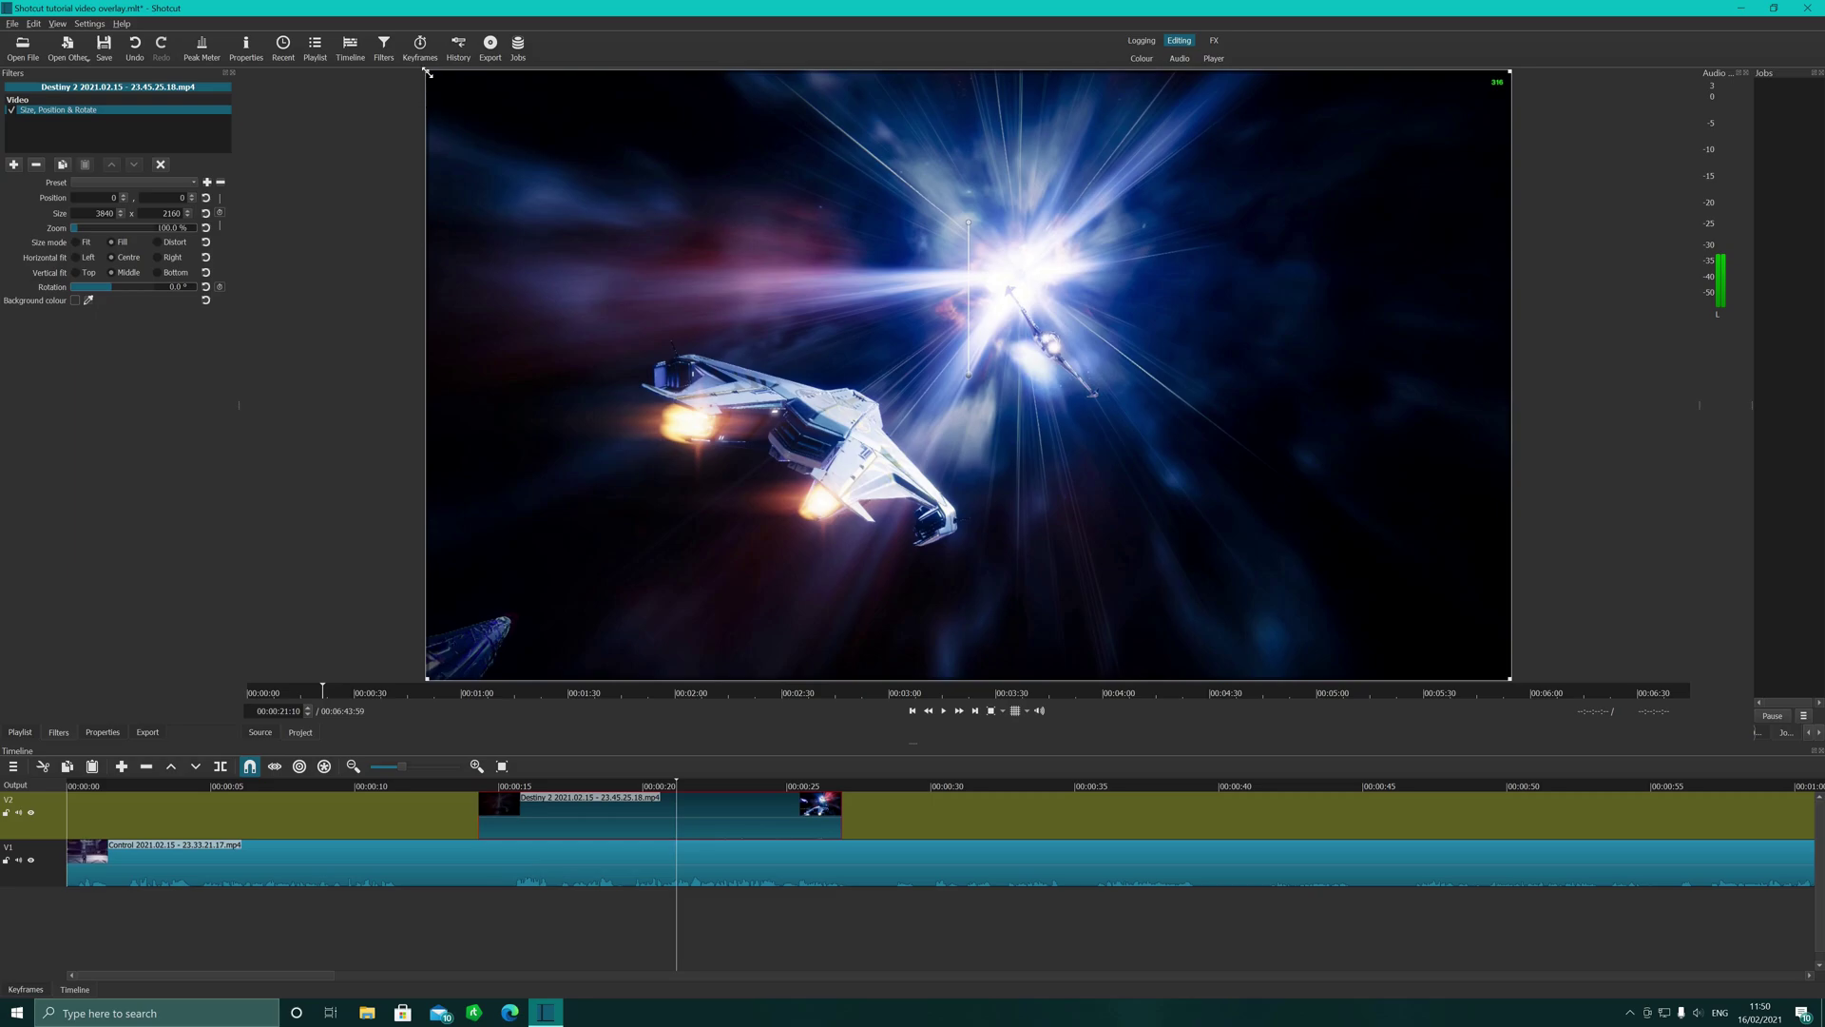
- Resize the Destiny 2 overlay to 1156 x 647 (30% zoom) near the upper-left corner
left_click_drag(428, 73, 1097, 478)
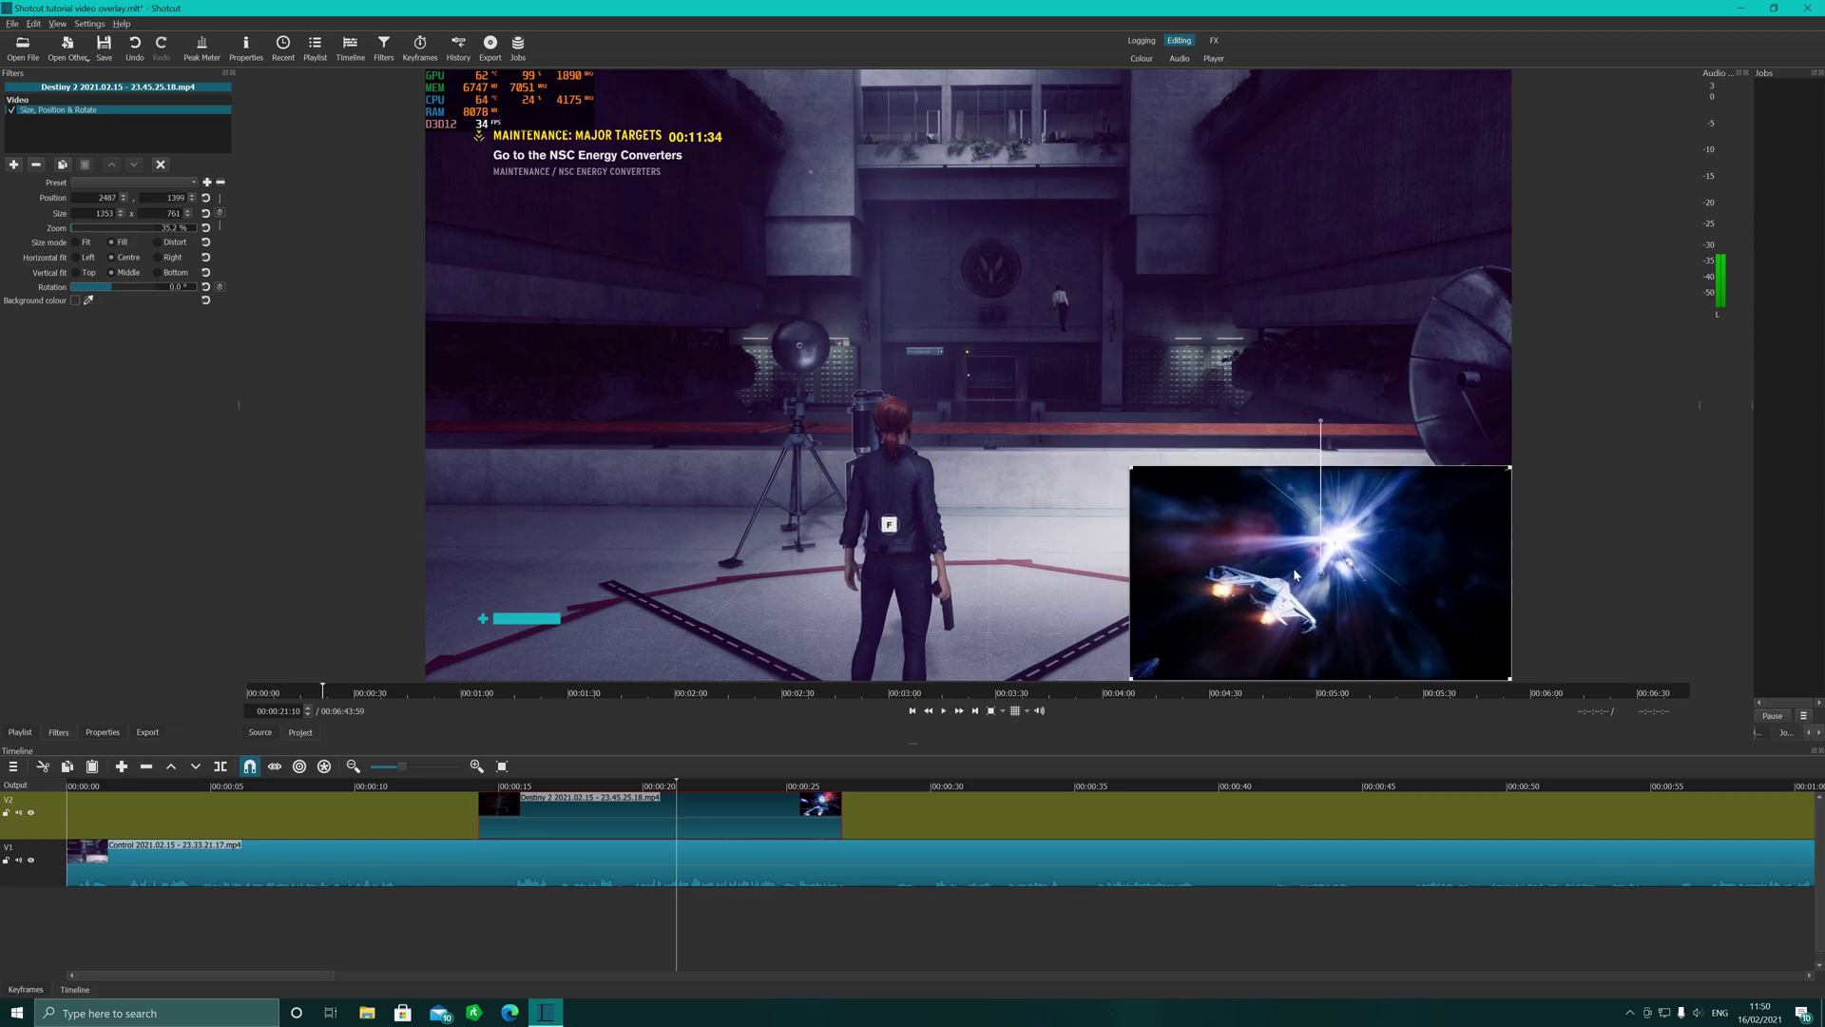
left_click_drag(1322, 574, 1227, 362)
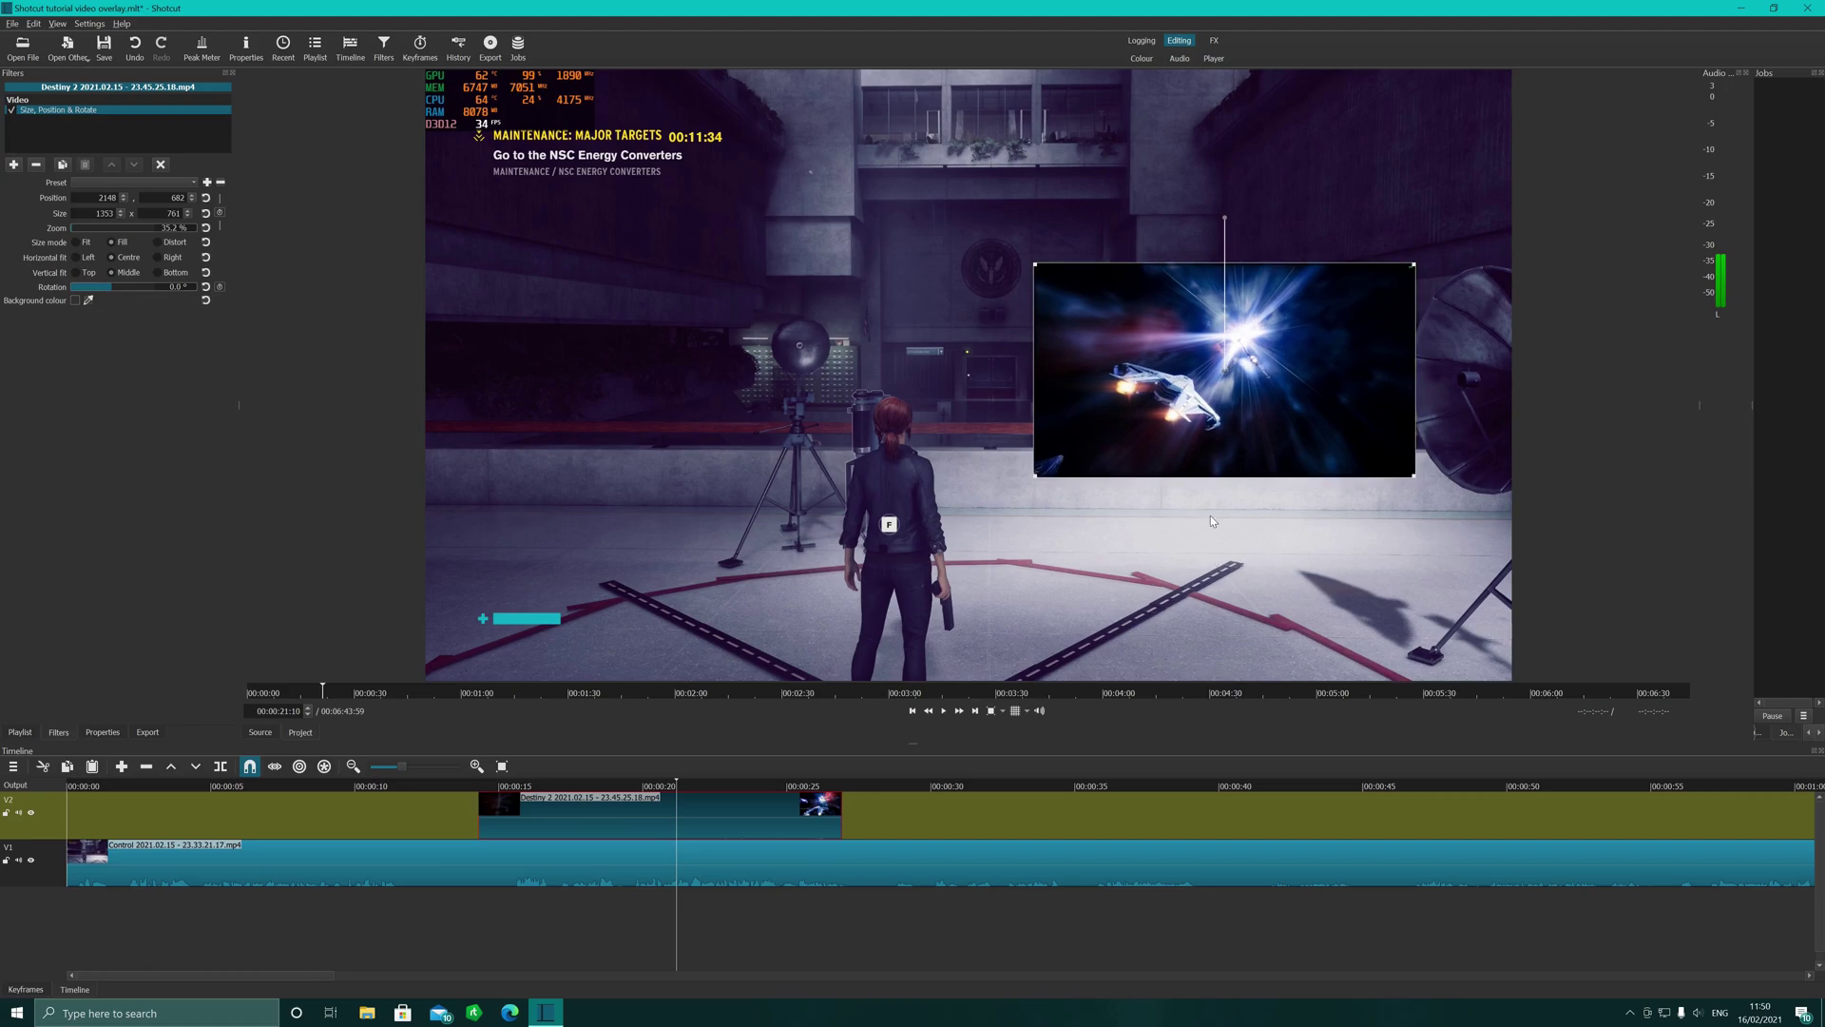
left_click_drag(1227, 370, 626, 247)
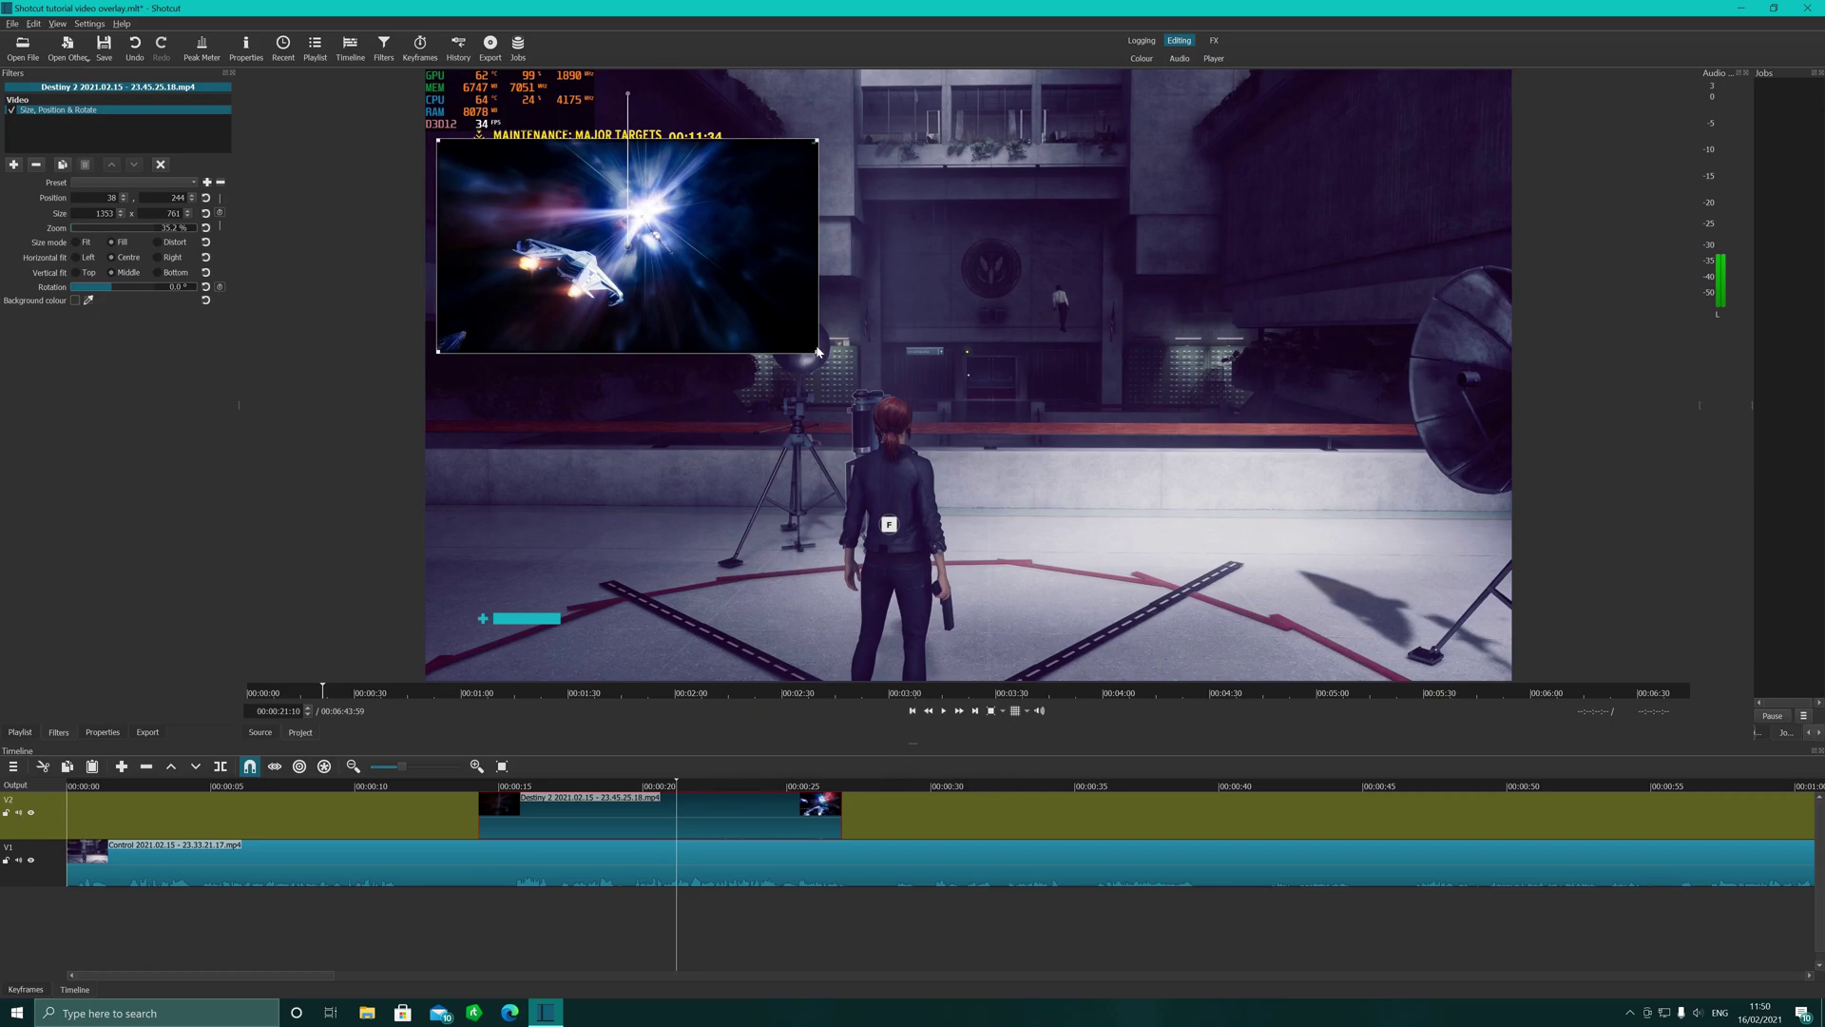
left_click_drag(815, 353, 743, 319)
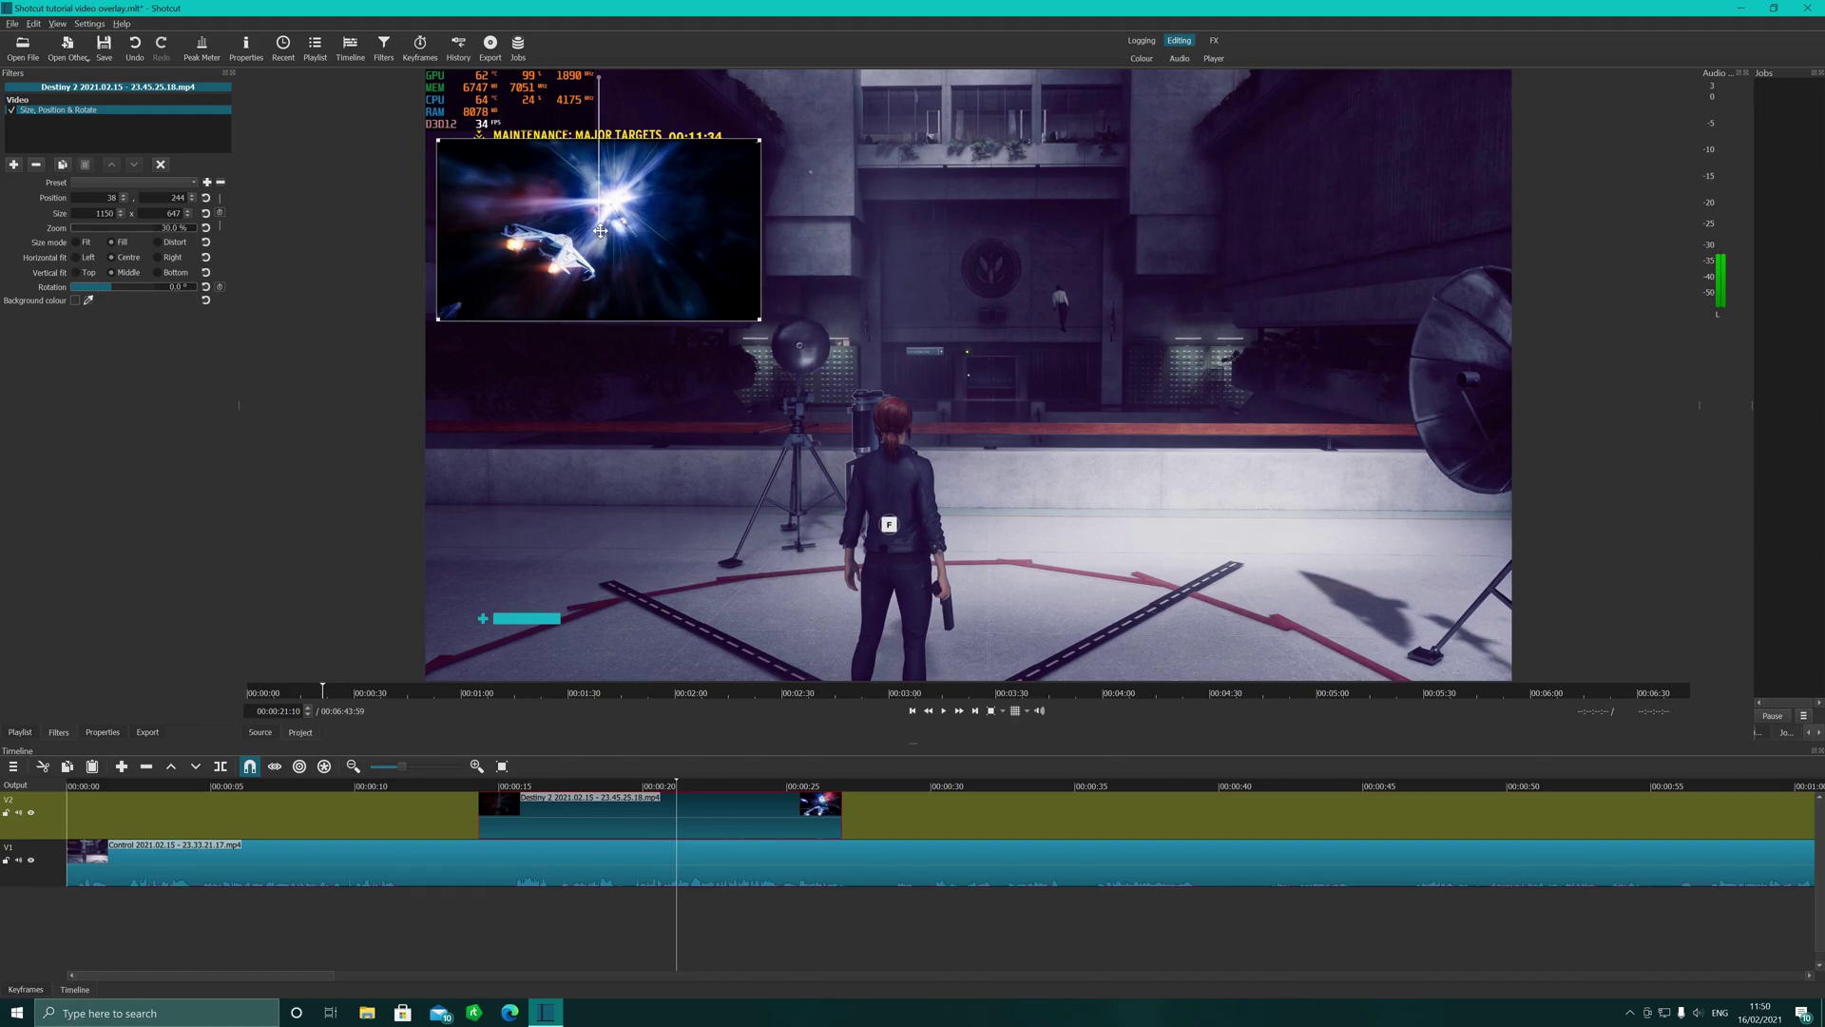
mouse_move(599, 230)
left_mouse_down()
mouse_move(551, 608)
mouse_move(588, 584)
mouse_move(1349, 594)
mouse_move(1378, 182)
mouse_move(951, 228)
mouse_move(631, 237)
mouse_move(602, 212)
mouse_move(614, 249)
left_mouse_up()
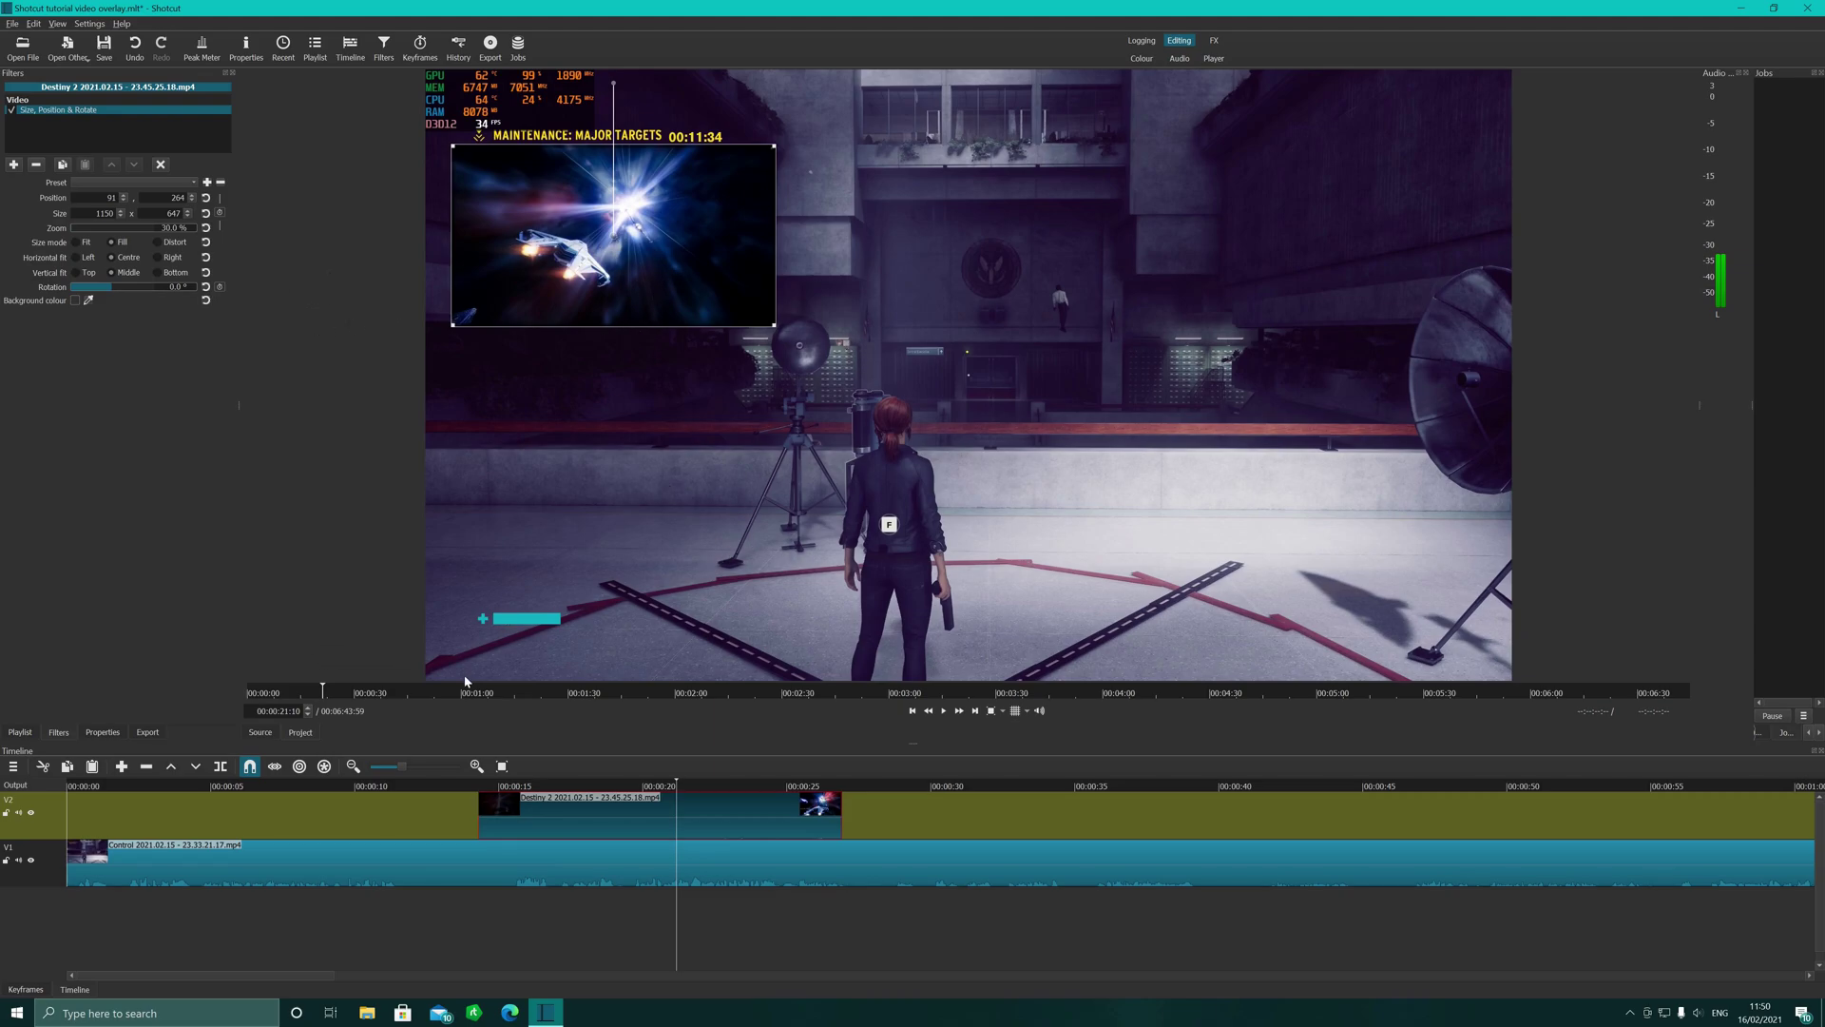
left_click(433, 785)
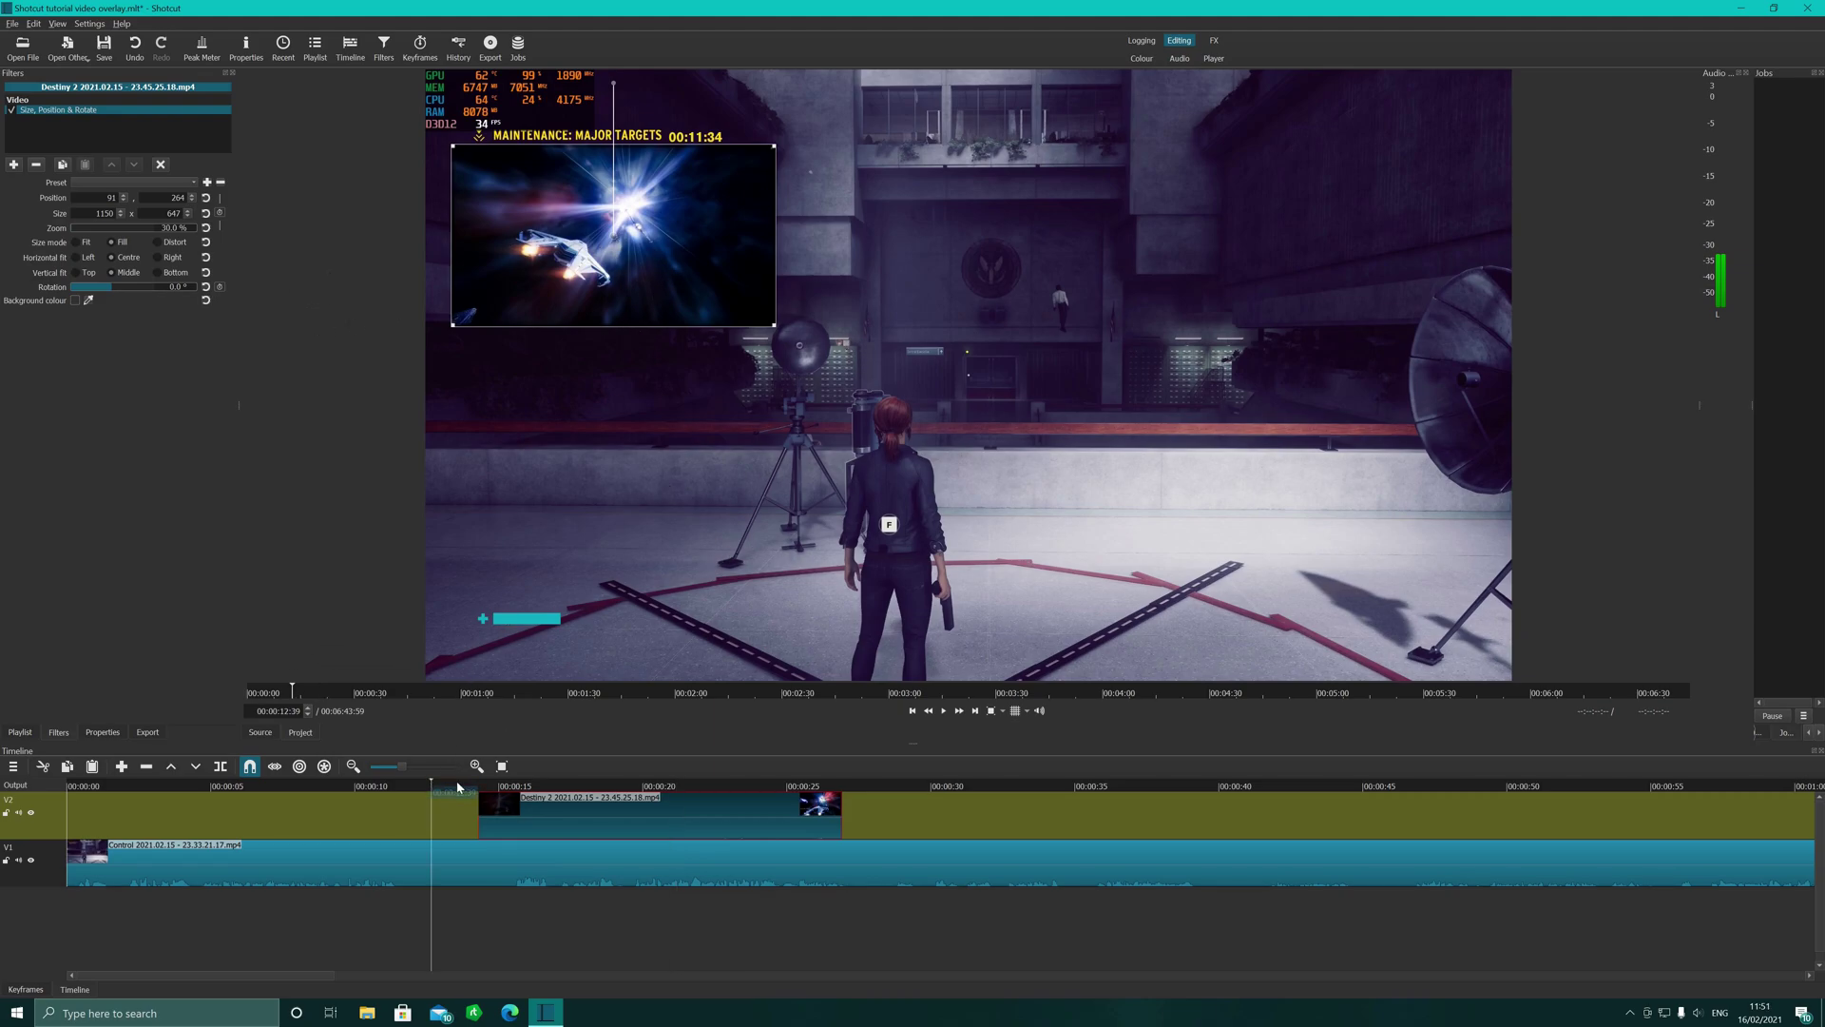
left_click(942, 711)
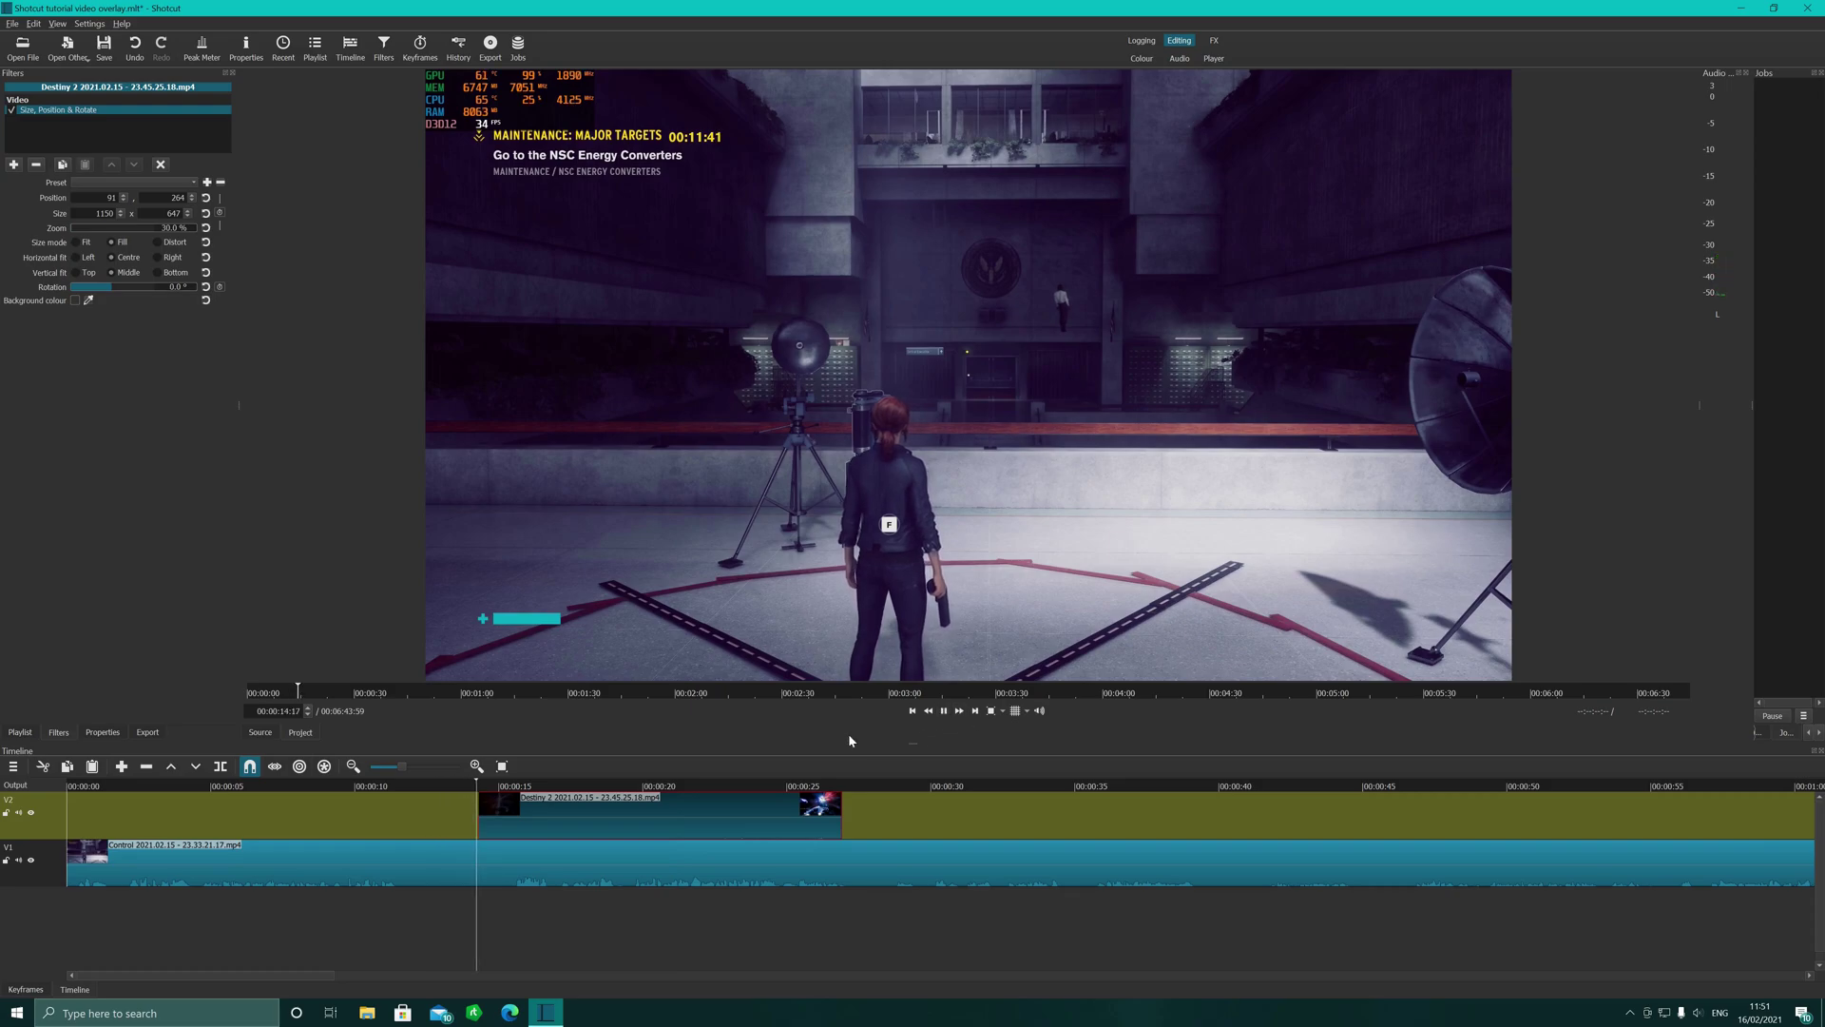
left_click(411, 786)
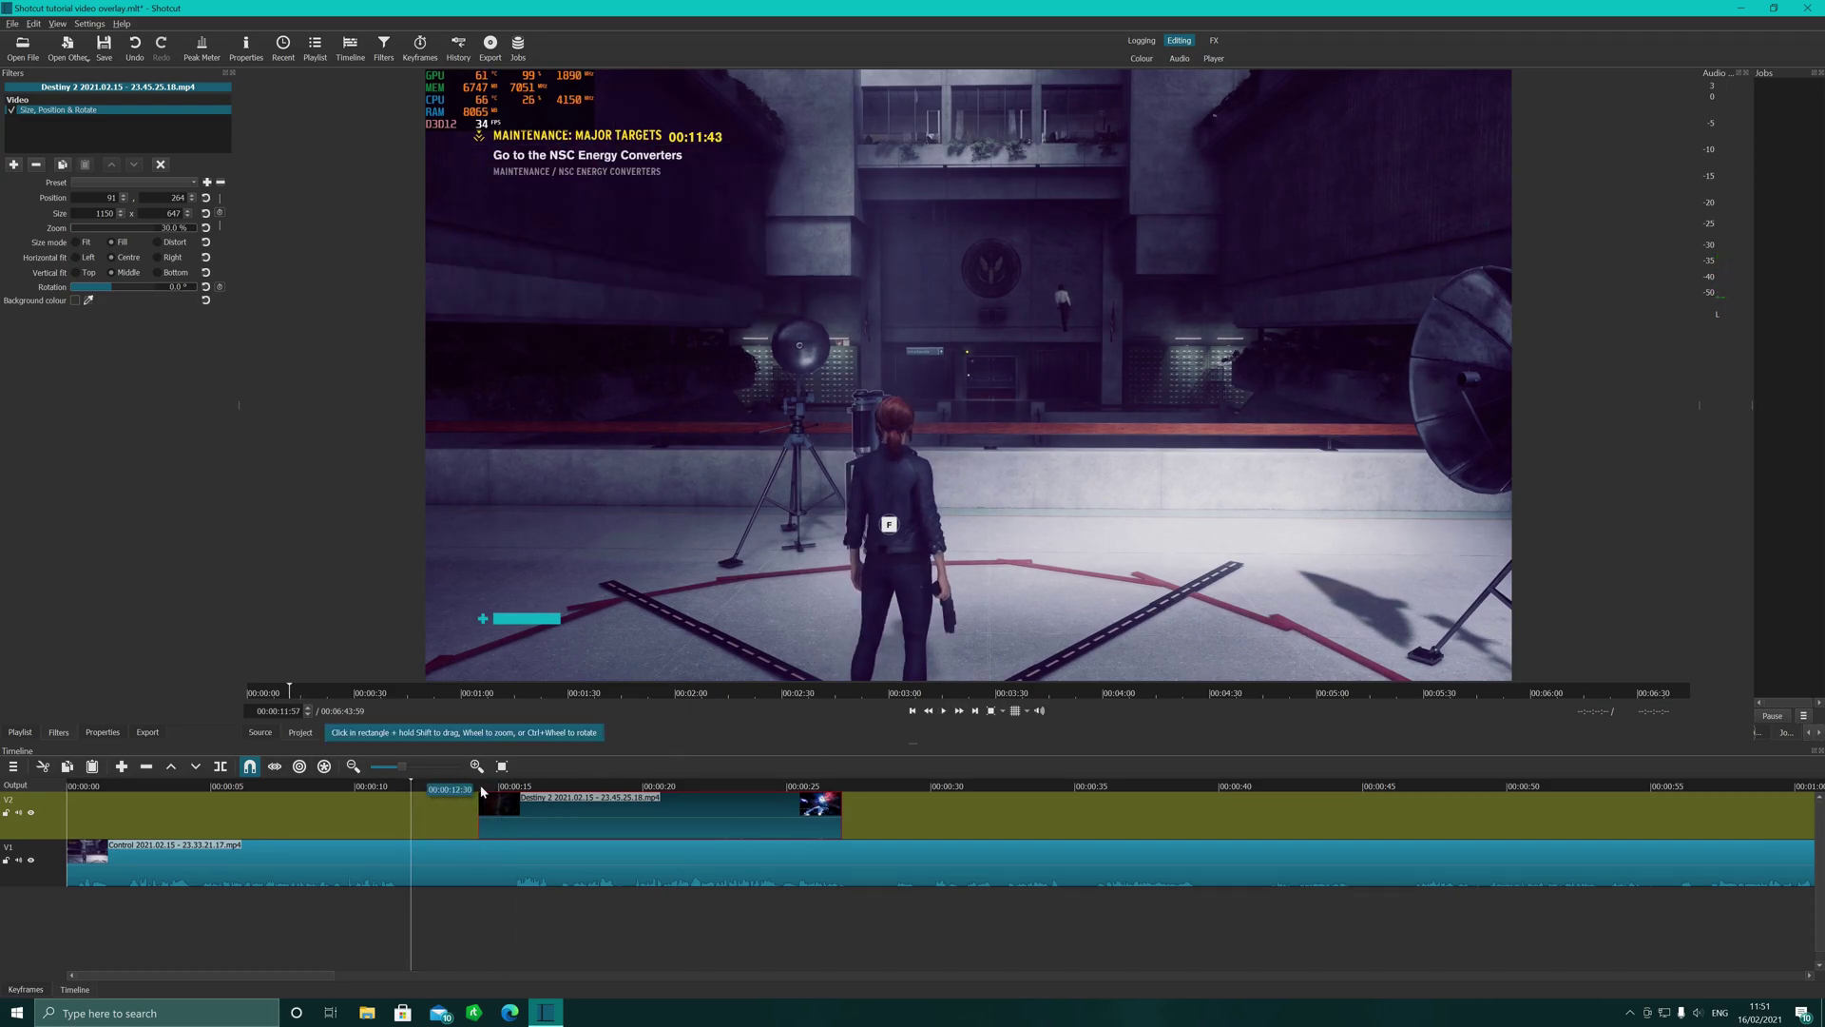
left_click(326, 785)
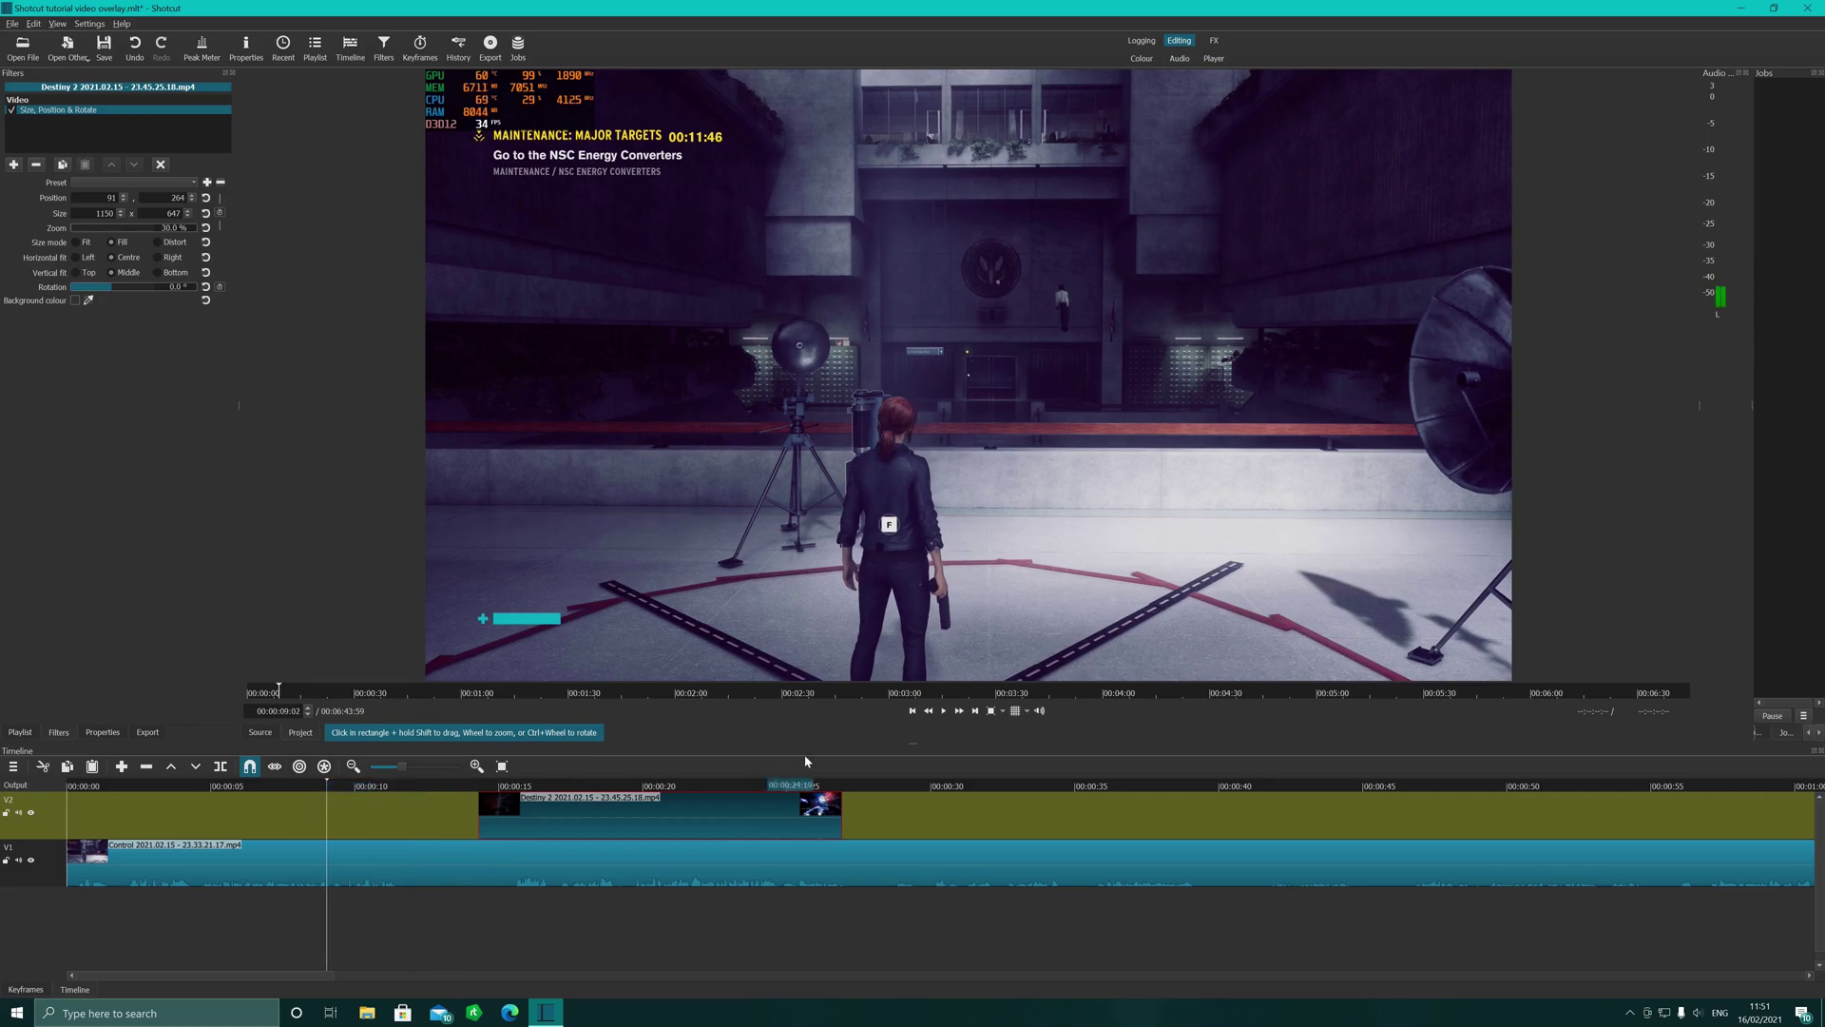
left_click(944, 711)
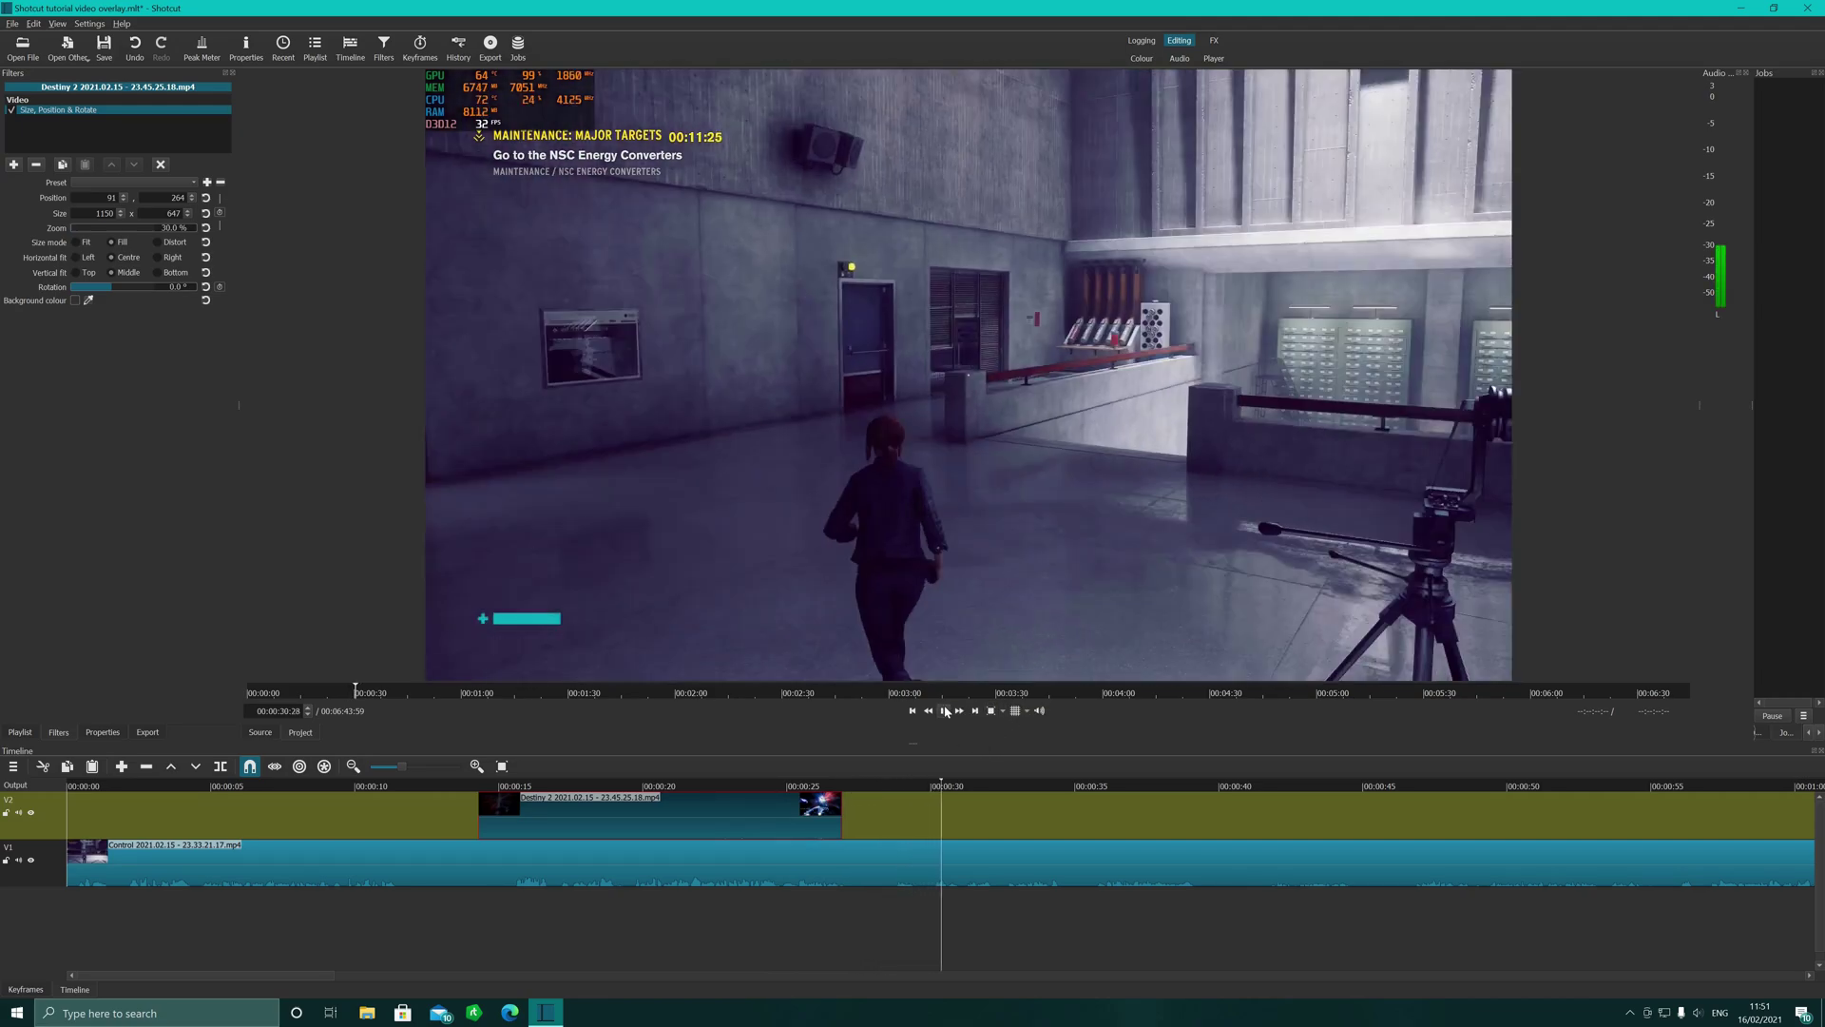
- Set the overlay's Rotation to 45° and drag it toward the lower right of the Control footage
left_click(945, 711)
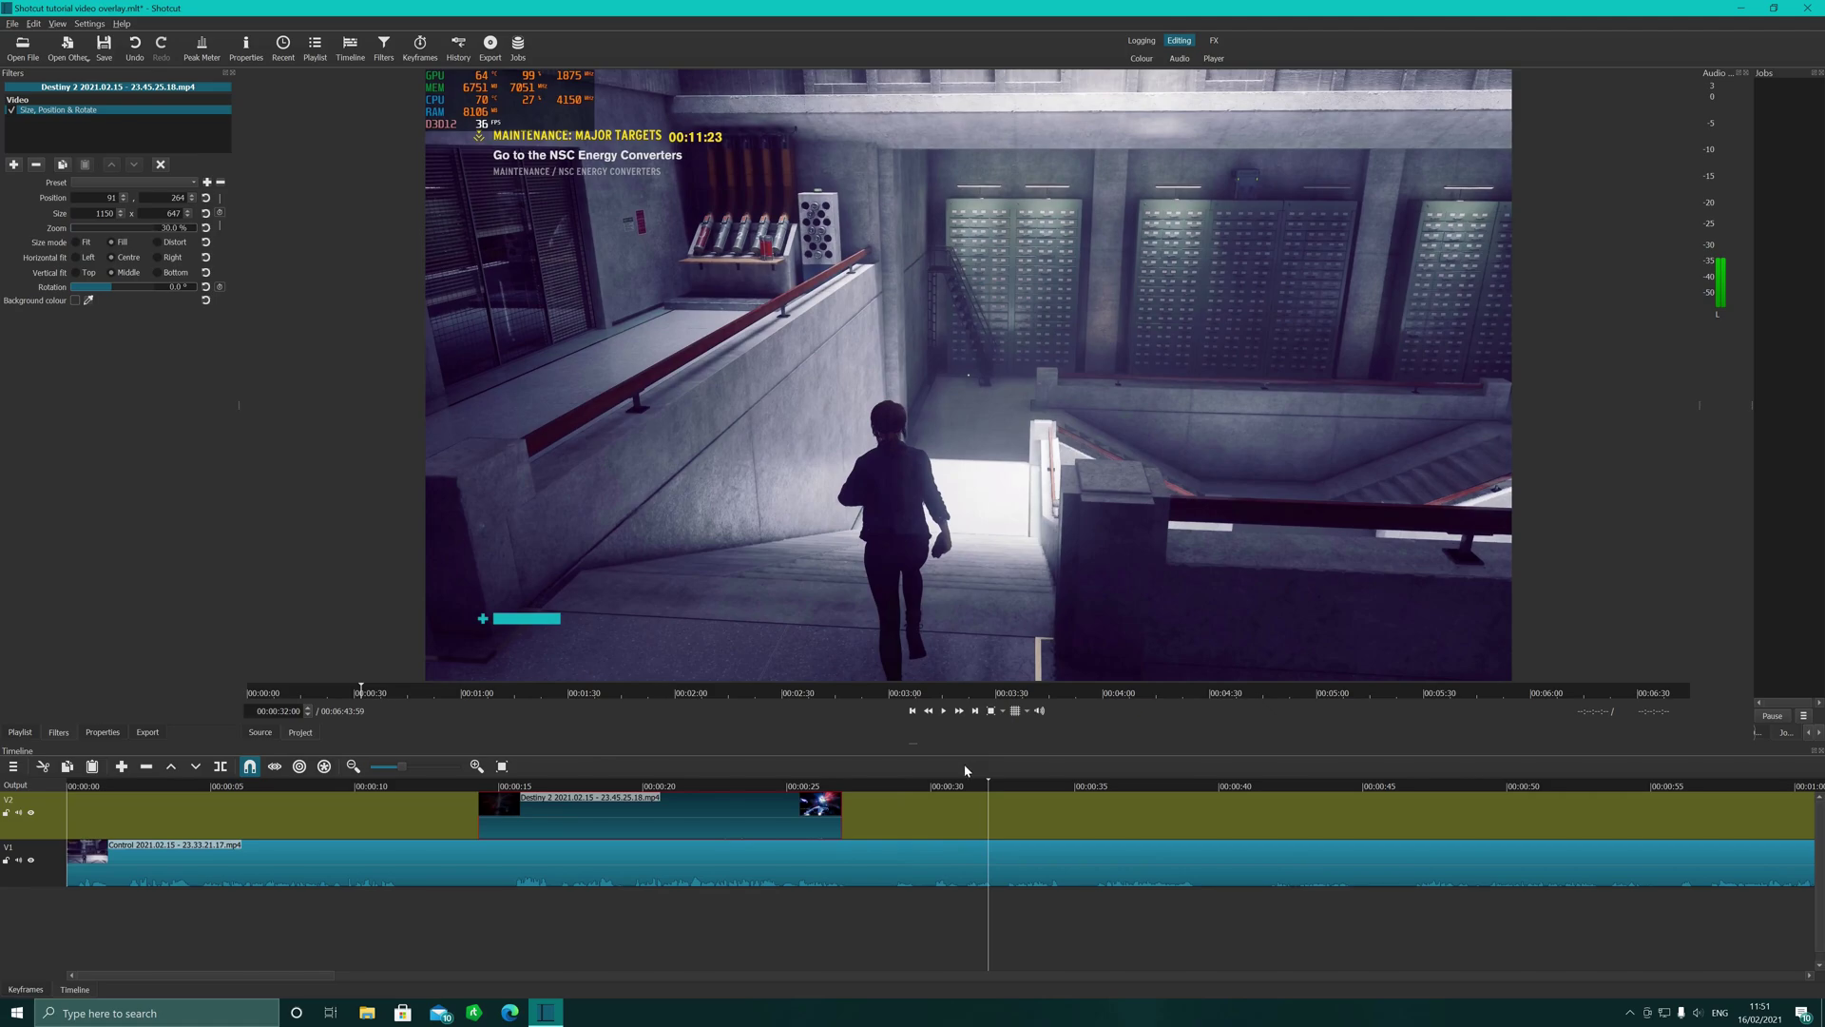
left_click(671, 785)
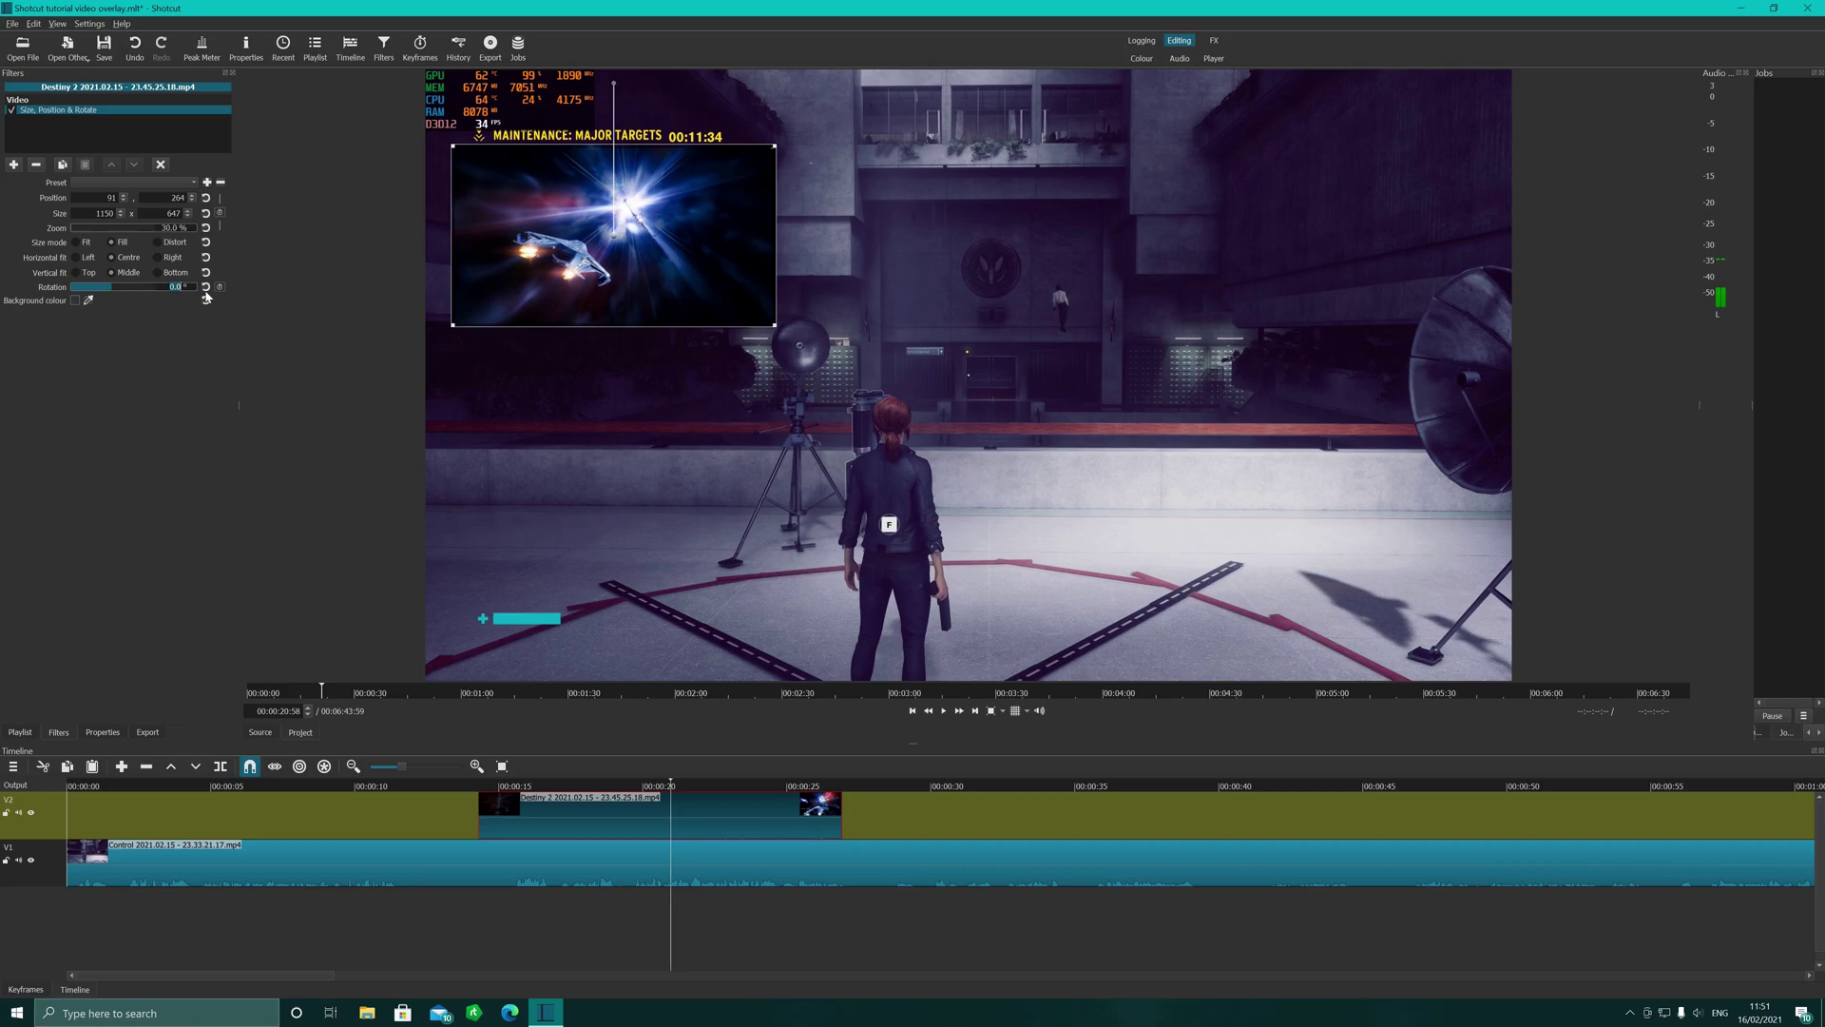
type("90")
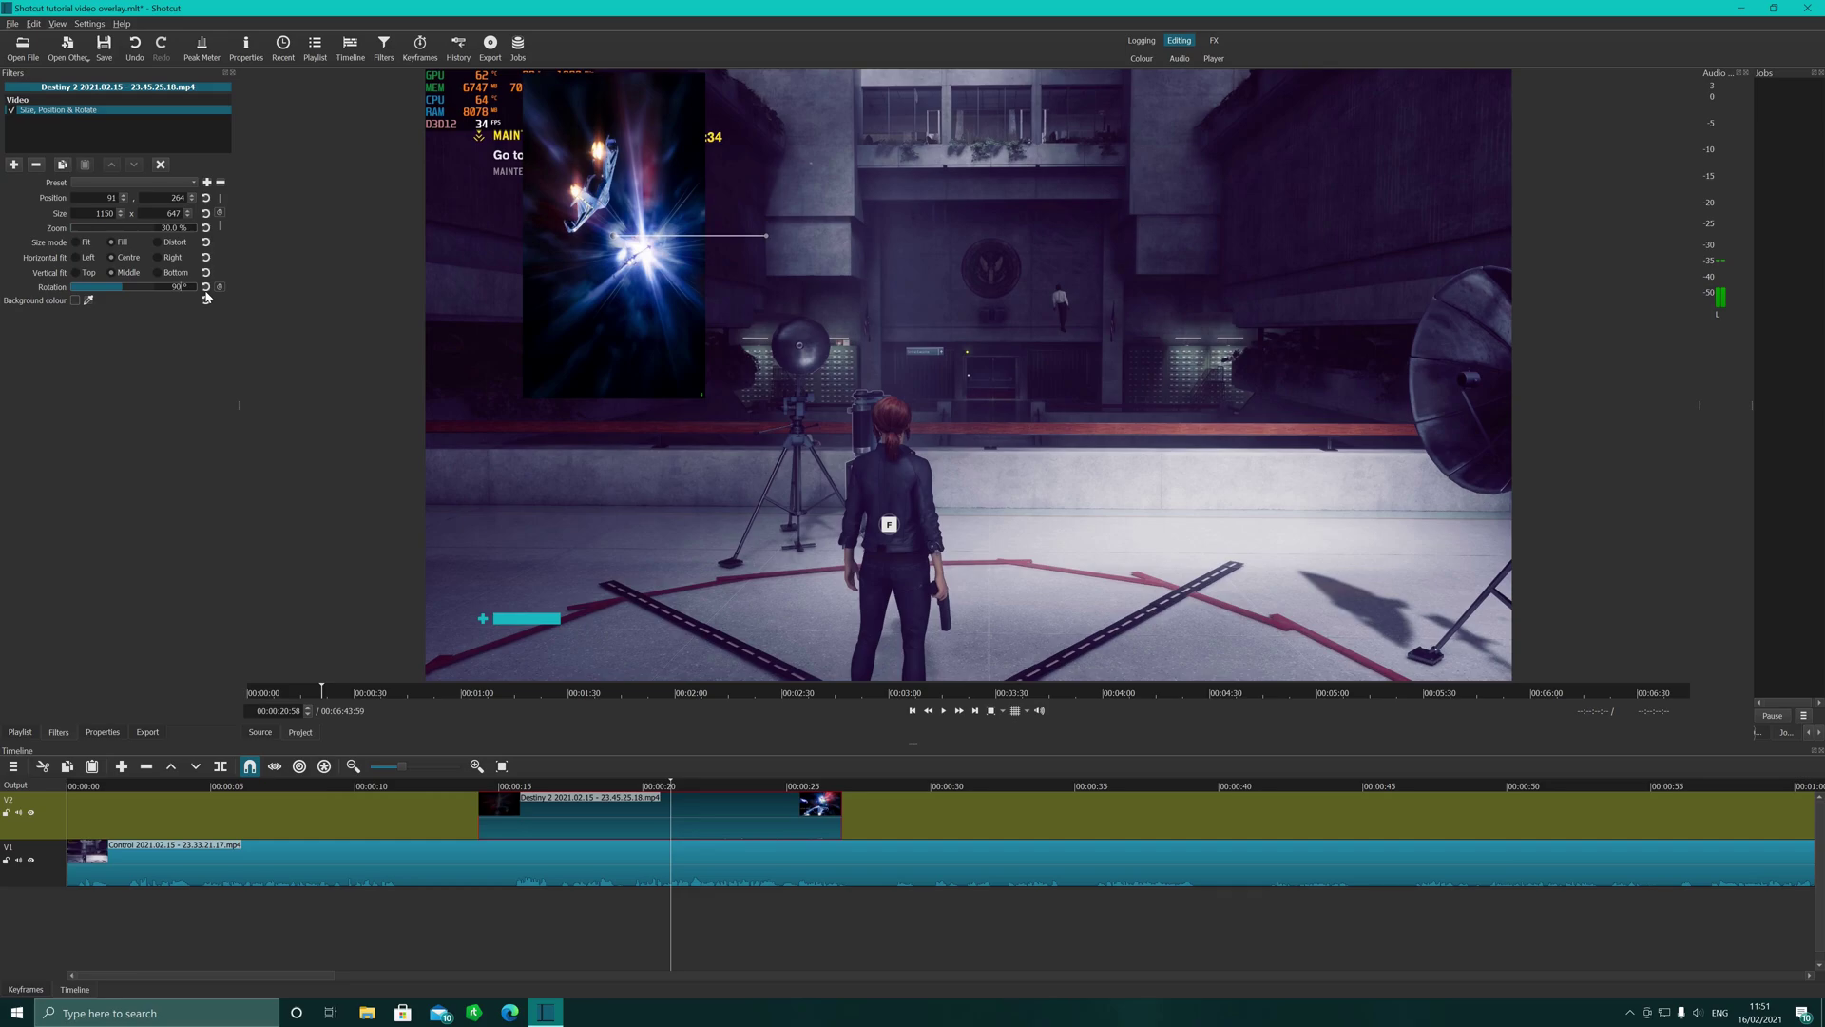
type("10")
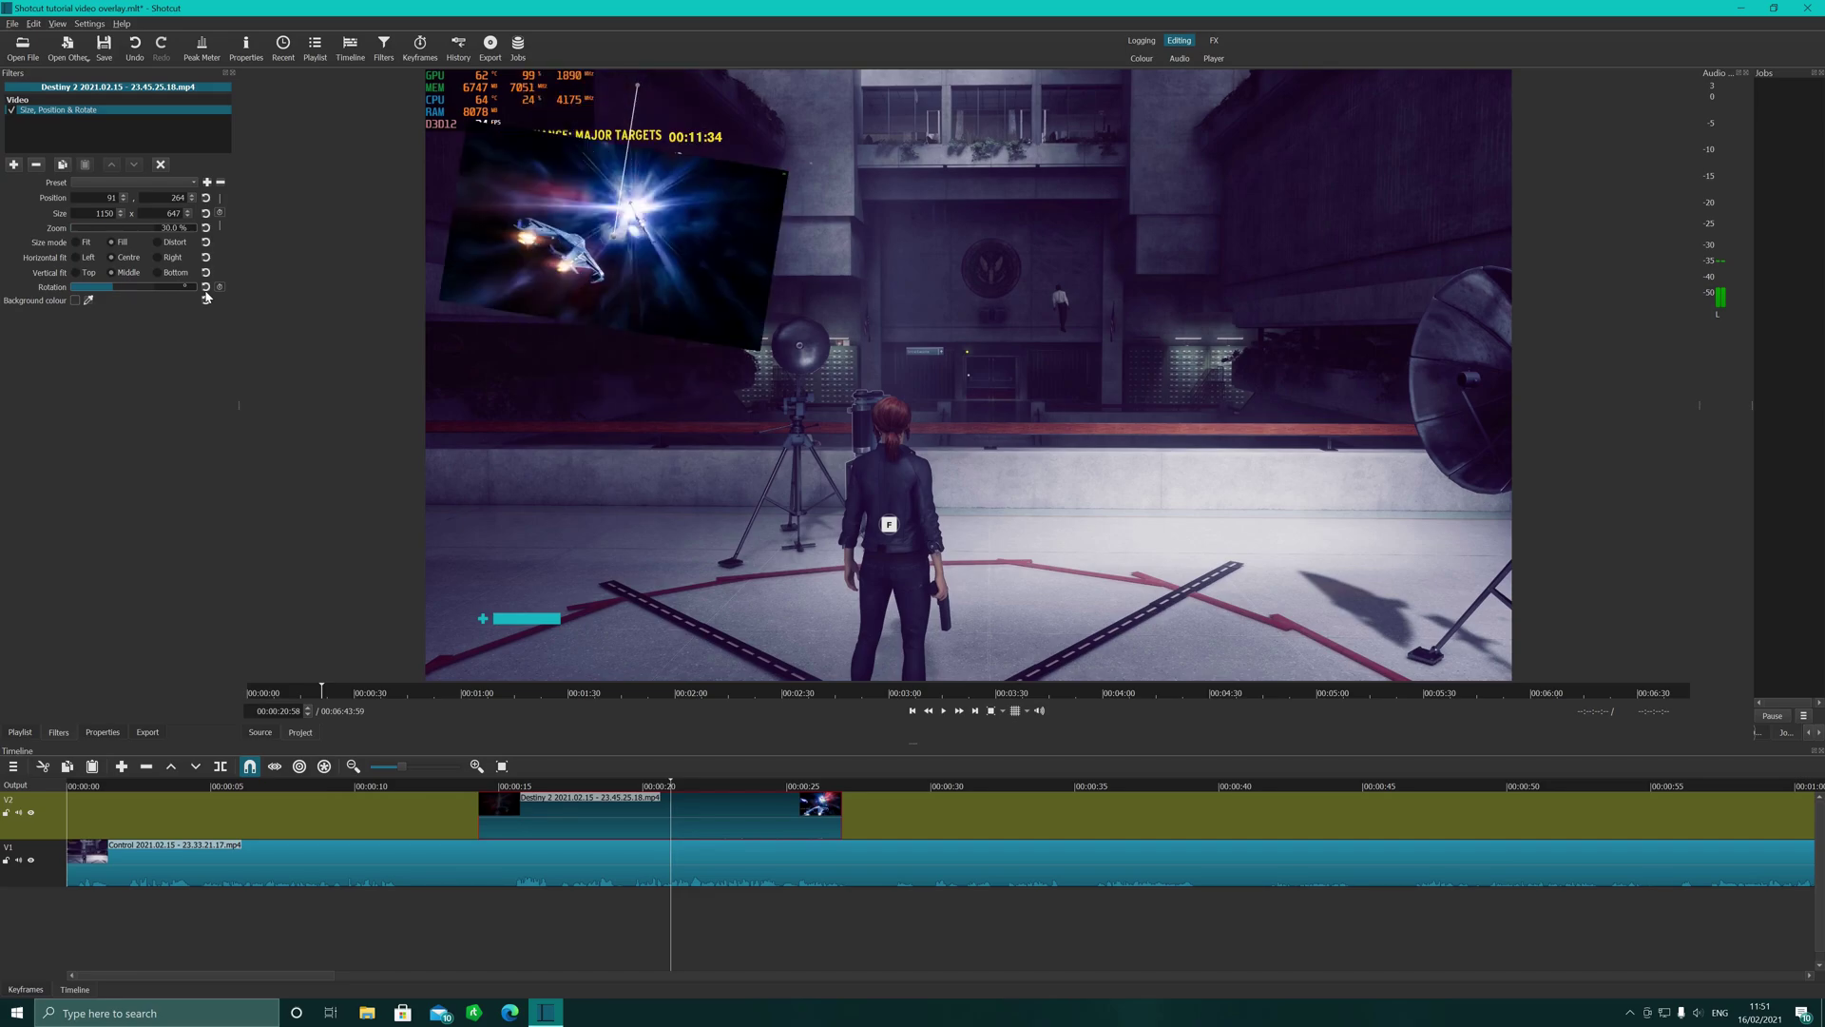
type("180")
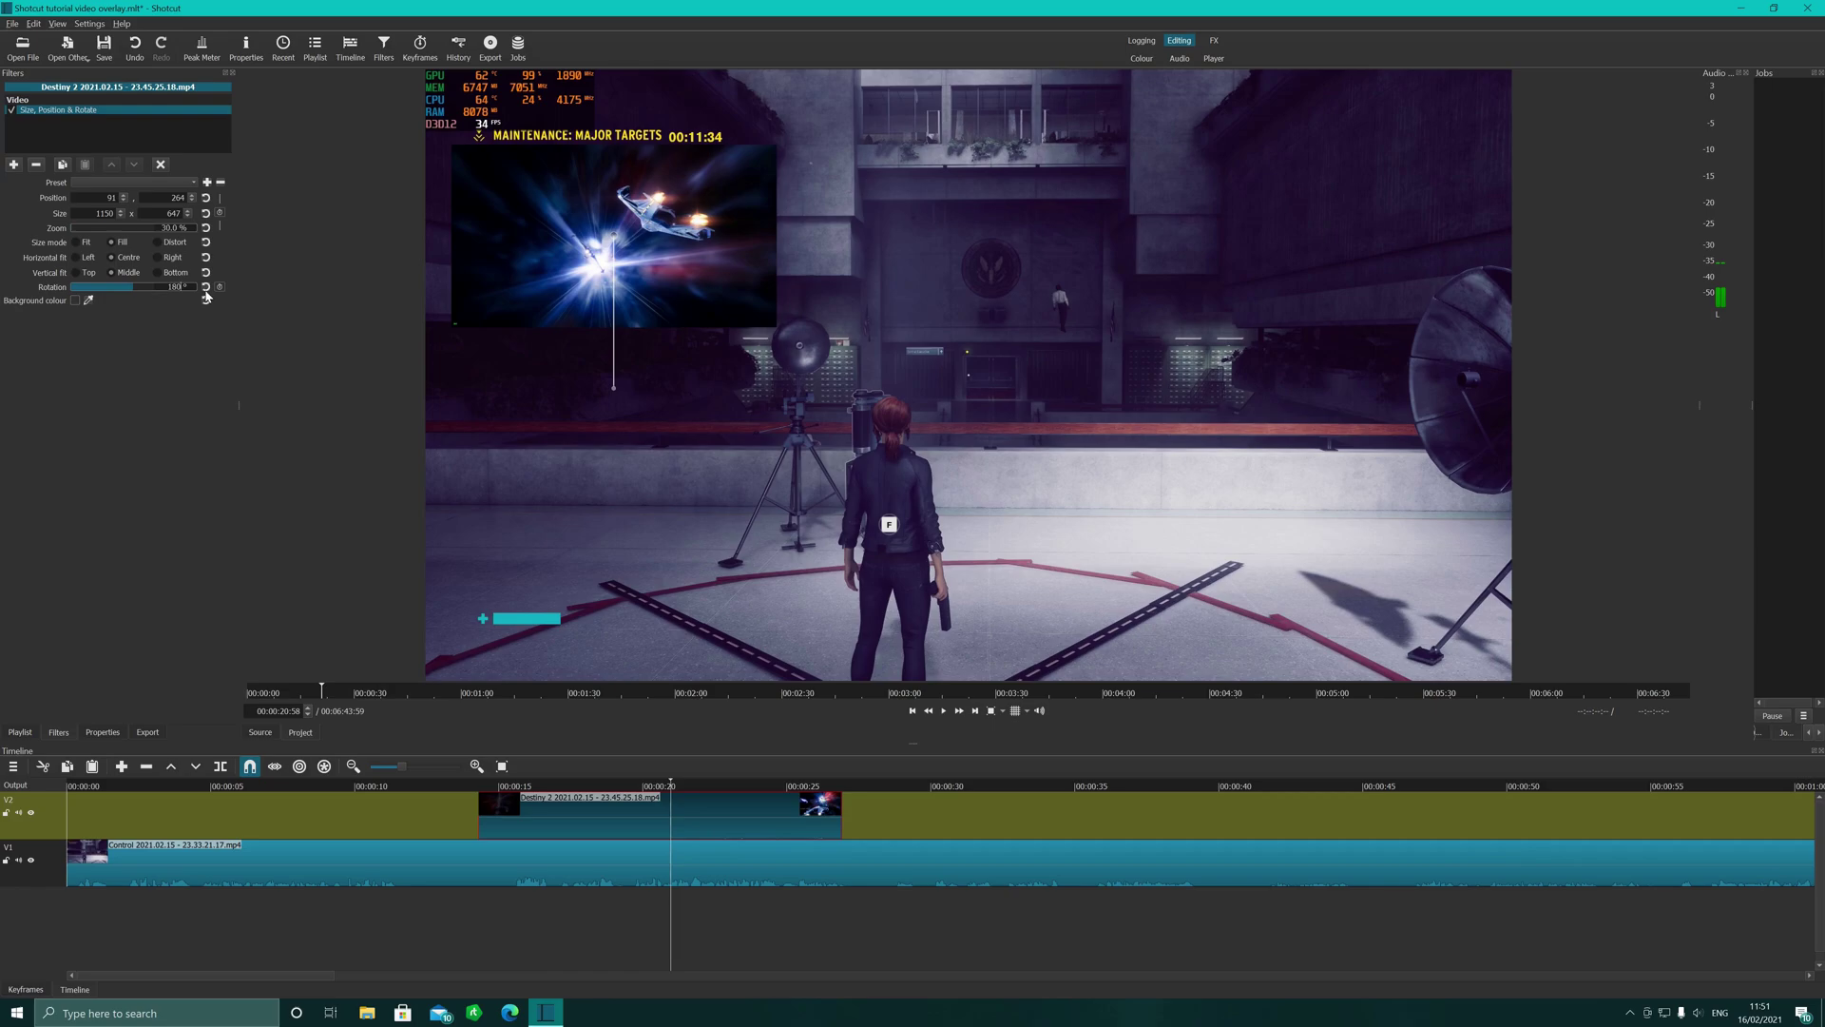
left_click(205, 289)
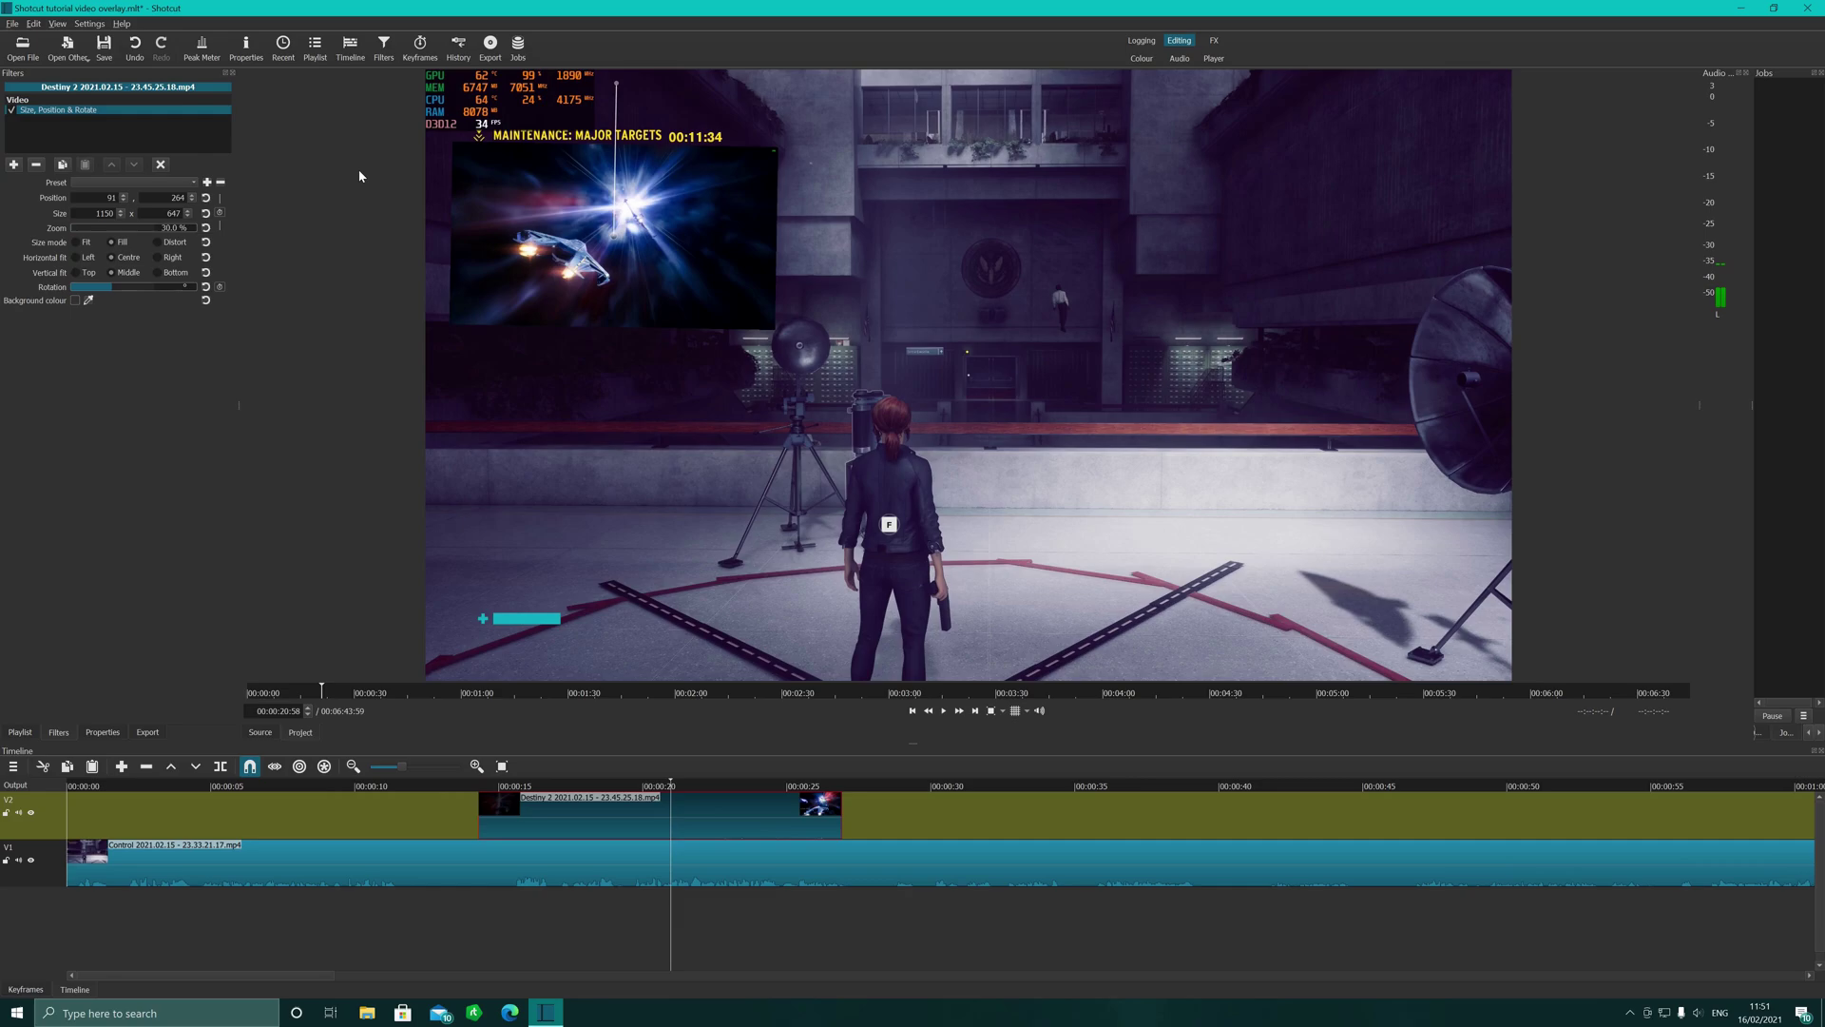
type("65")
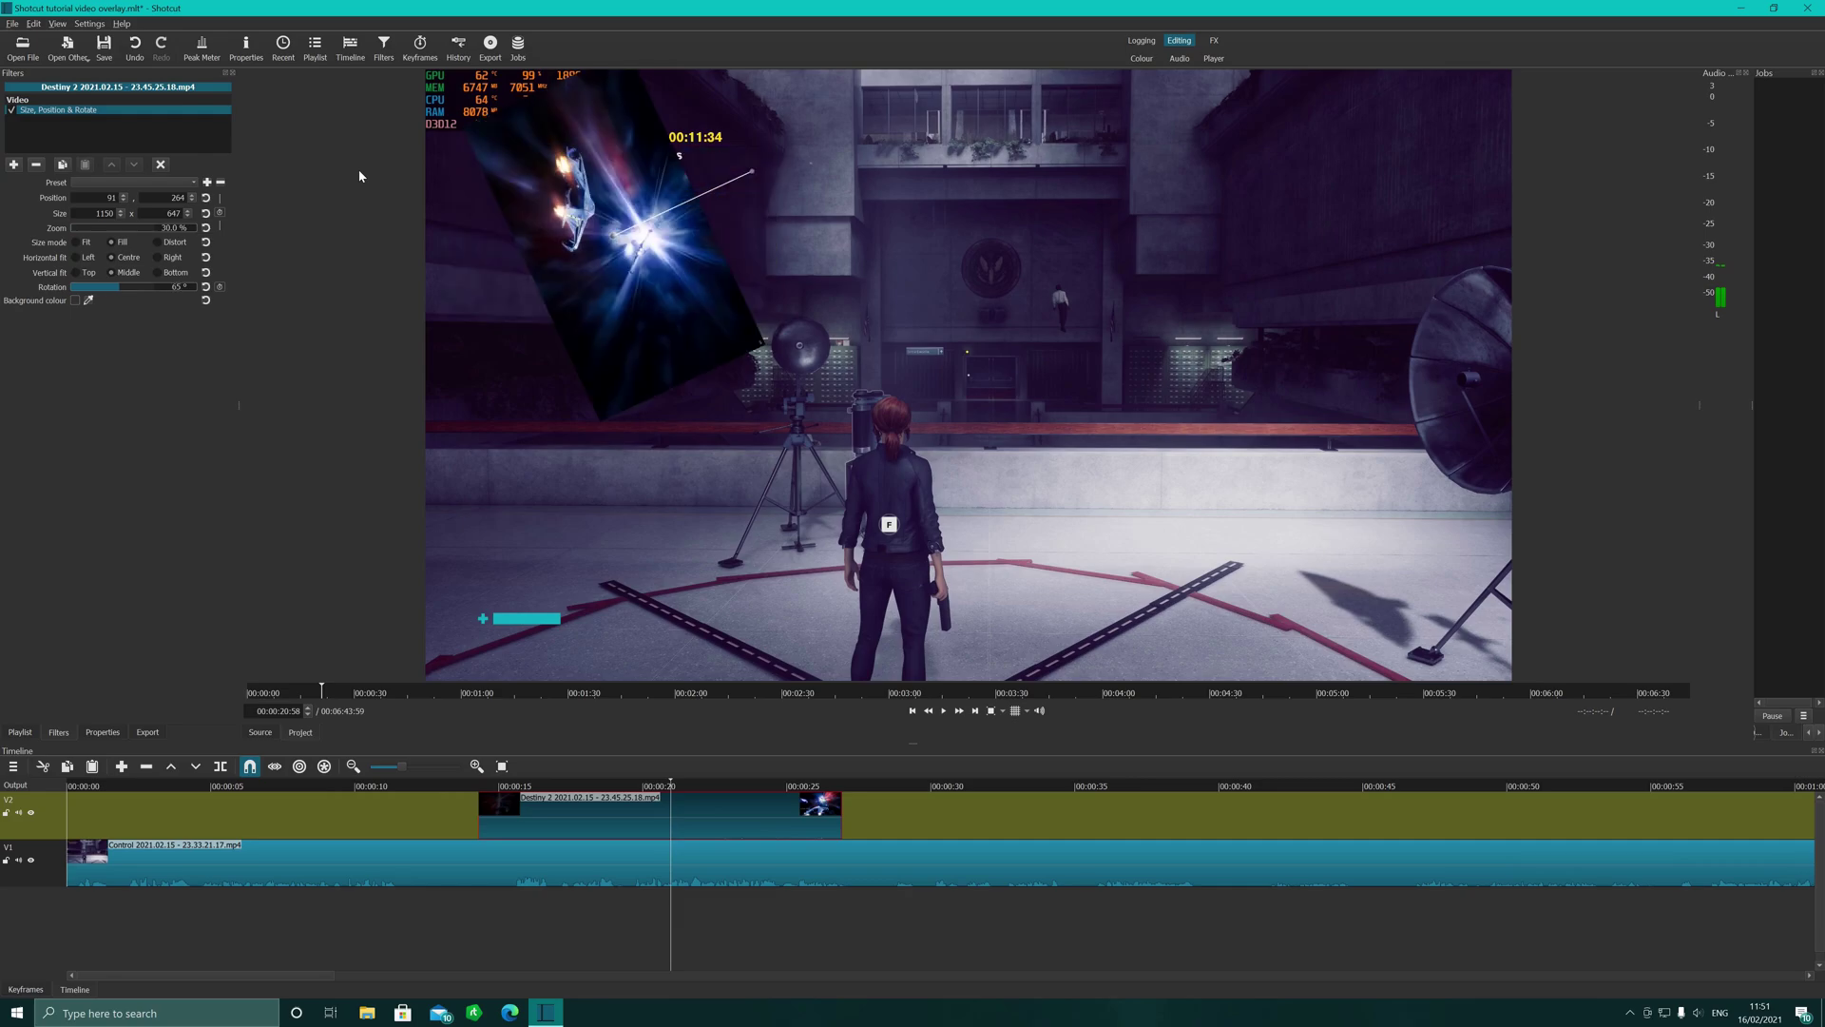
key("BackSpace")
key("BackSpace")
type("45")
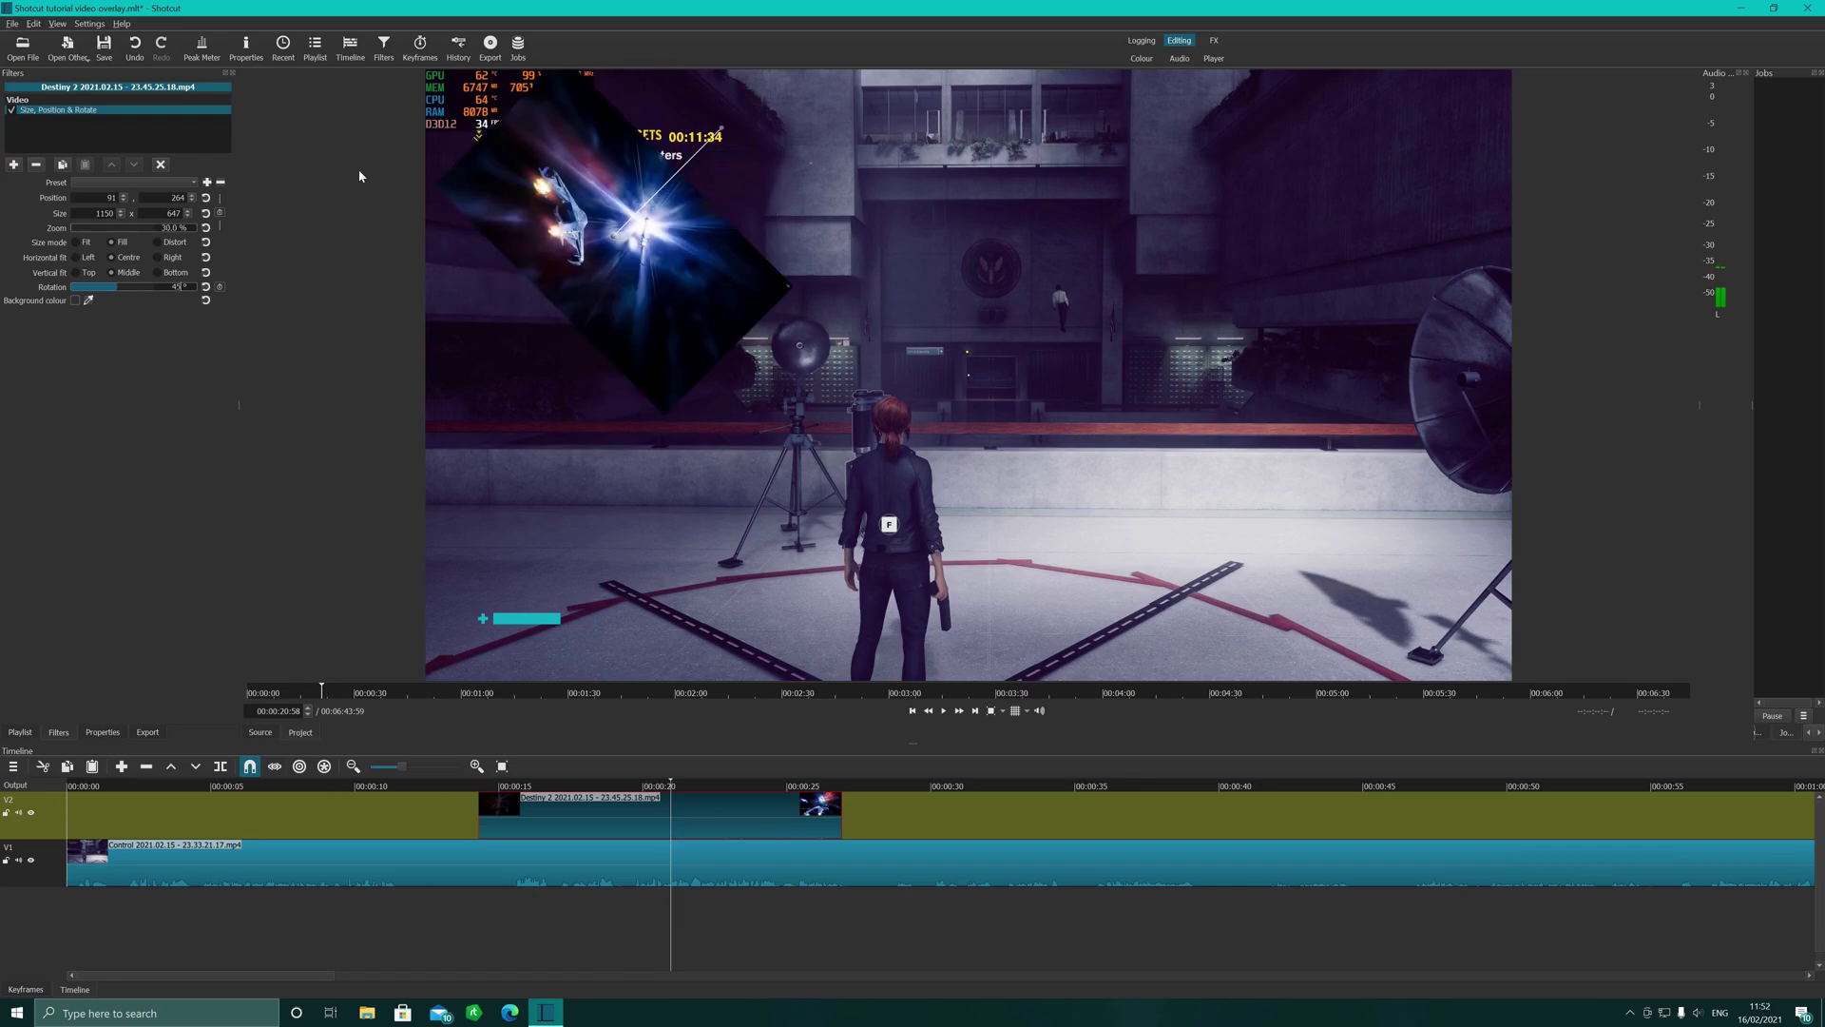
left_click_drag(637, 225, 1259, 499)
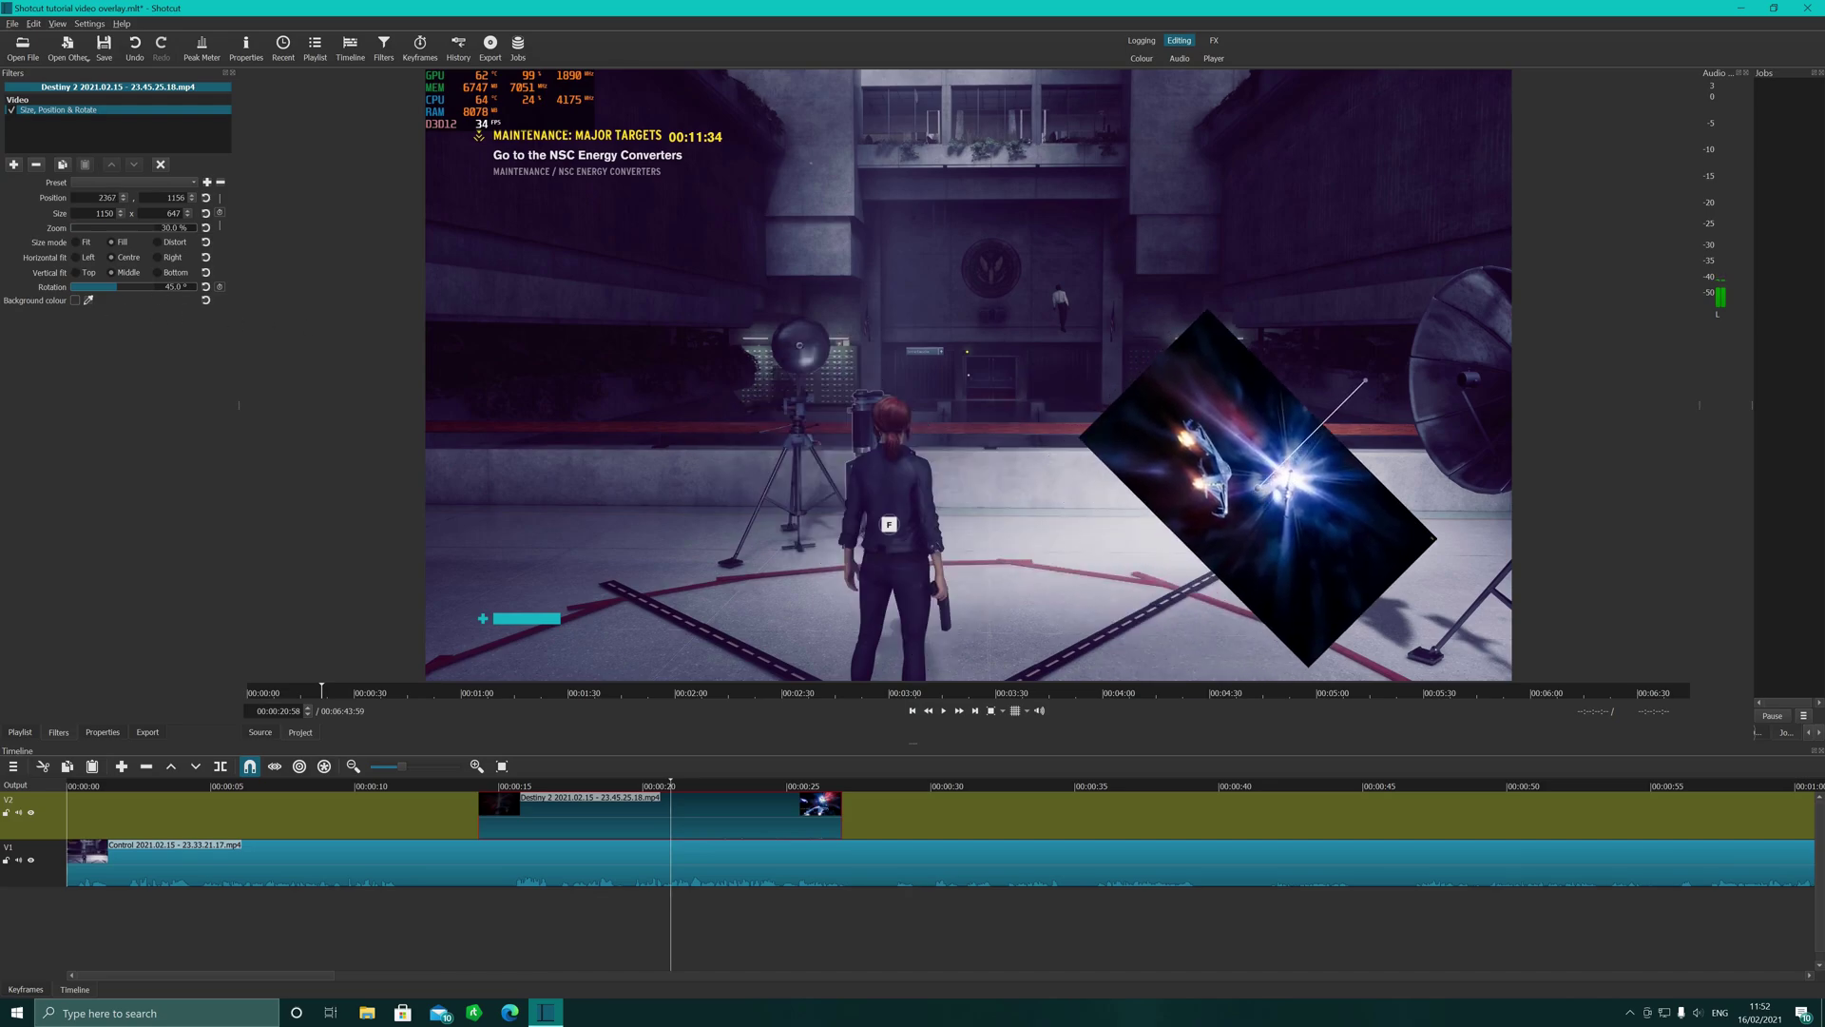
- Straighten the overlay back to 0° rotation and drag it to the lower-left corner
type("360")
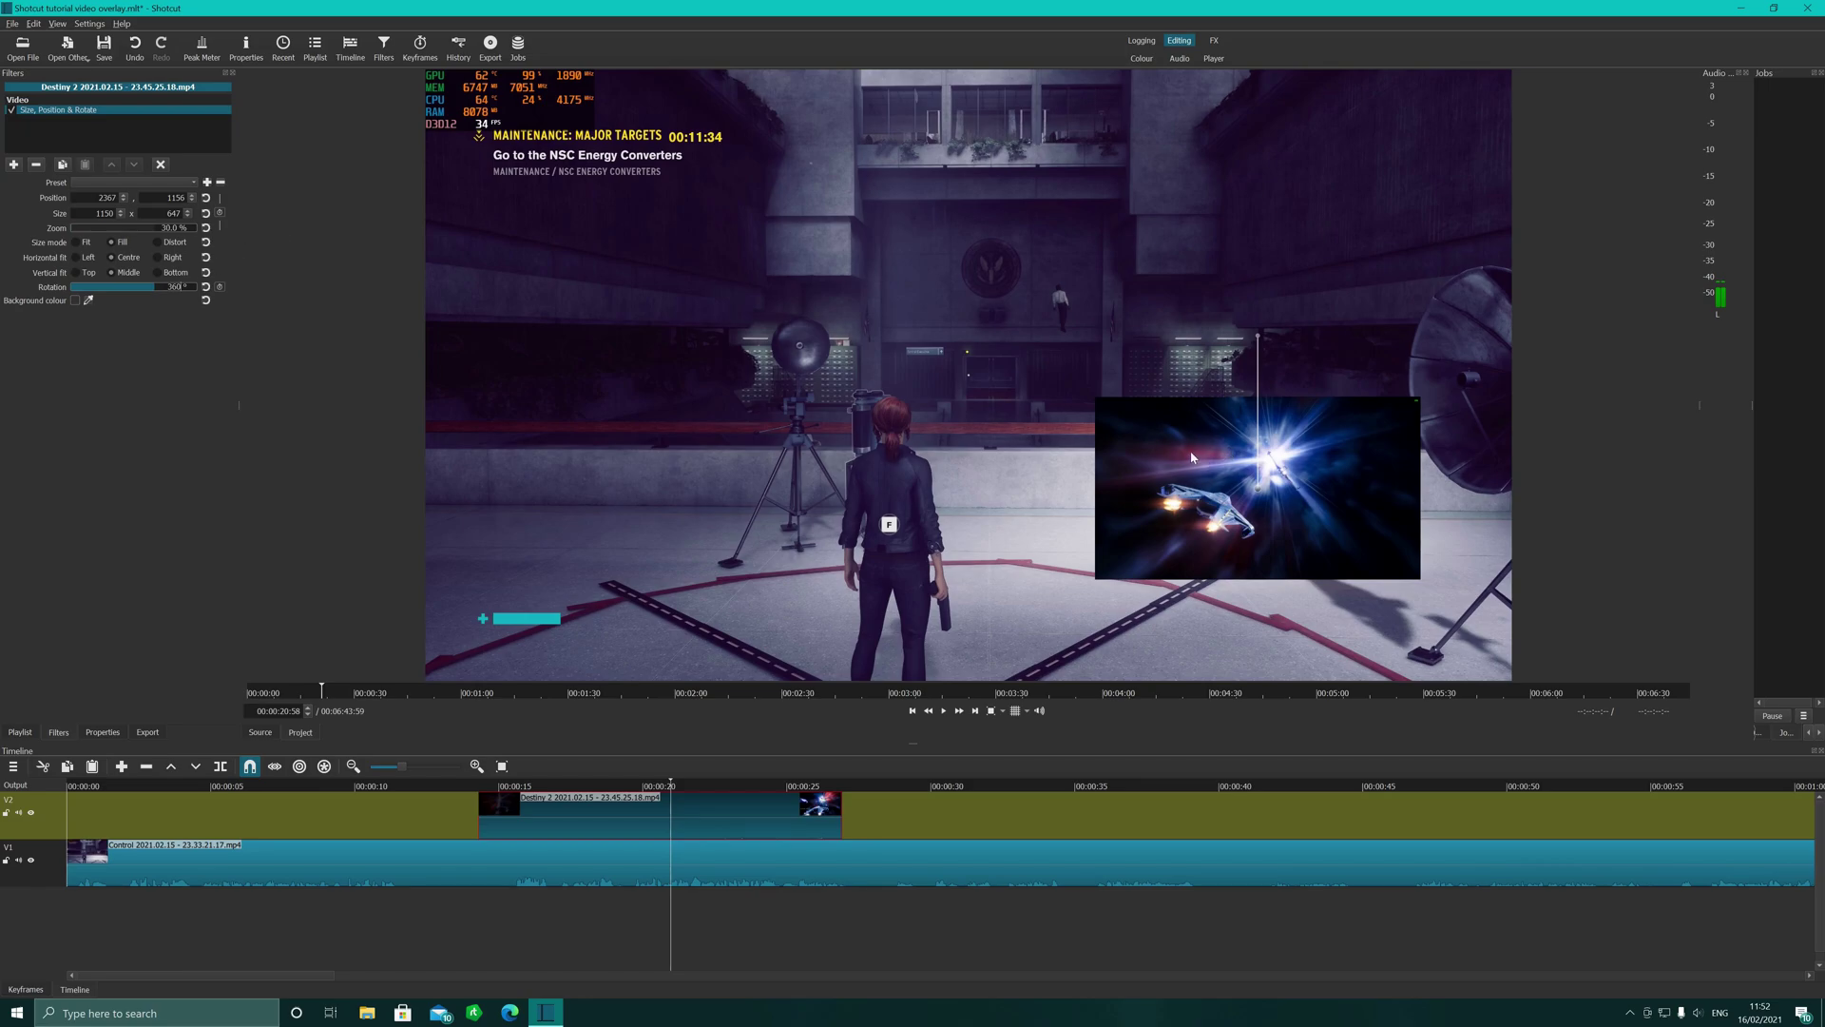
left_click_drag(1257, 335, 1182, 355)
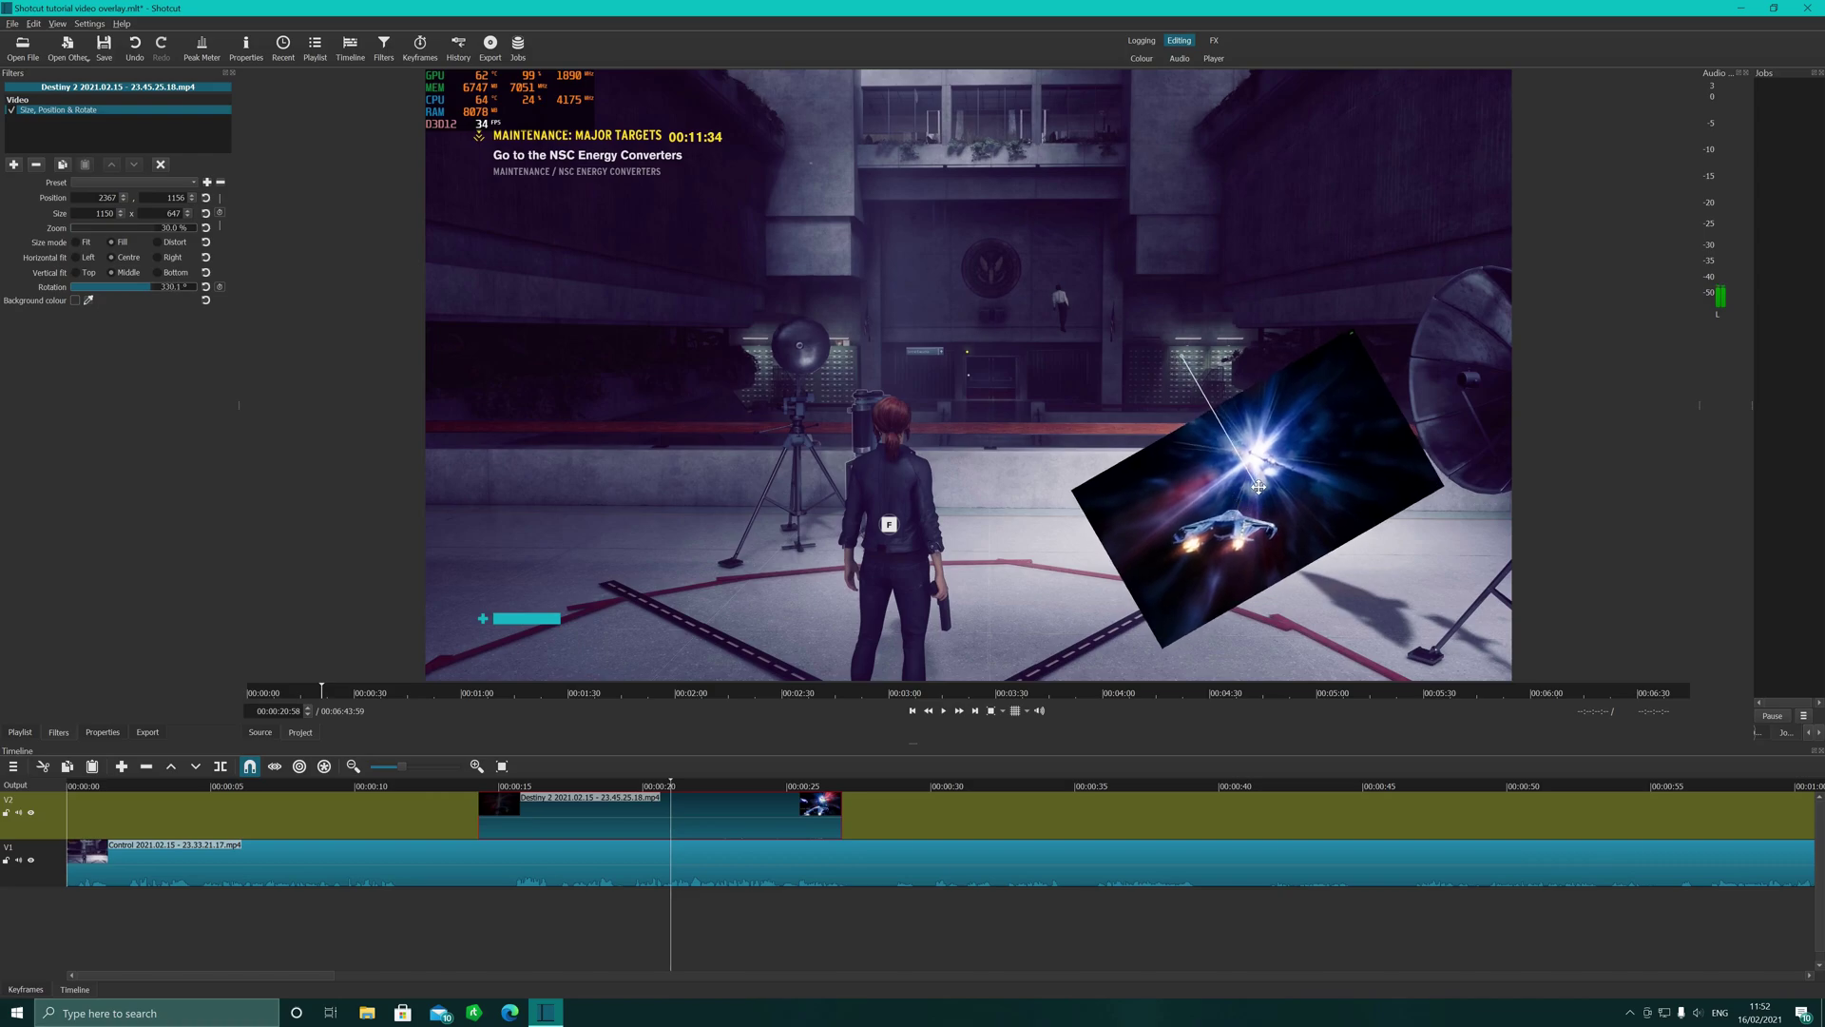
left_click_drag(1238, 505, 591, 215)
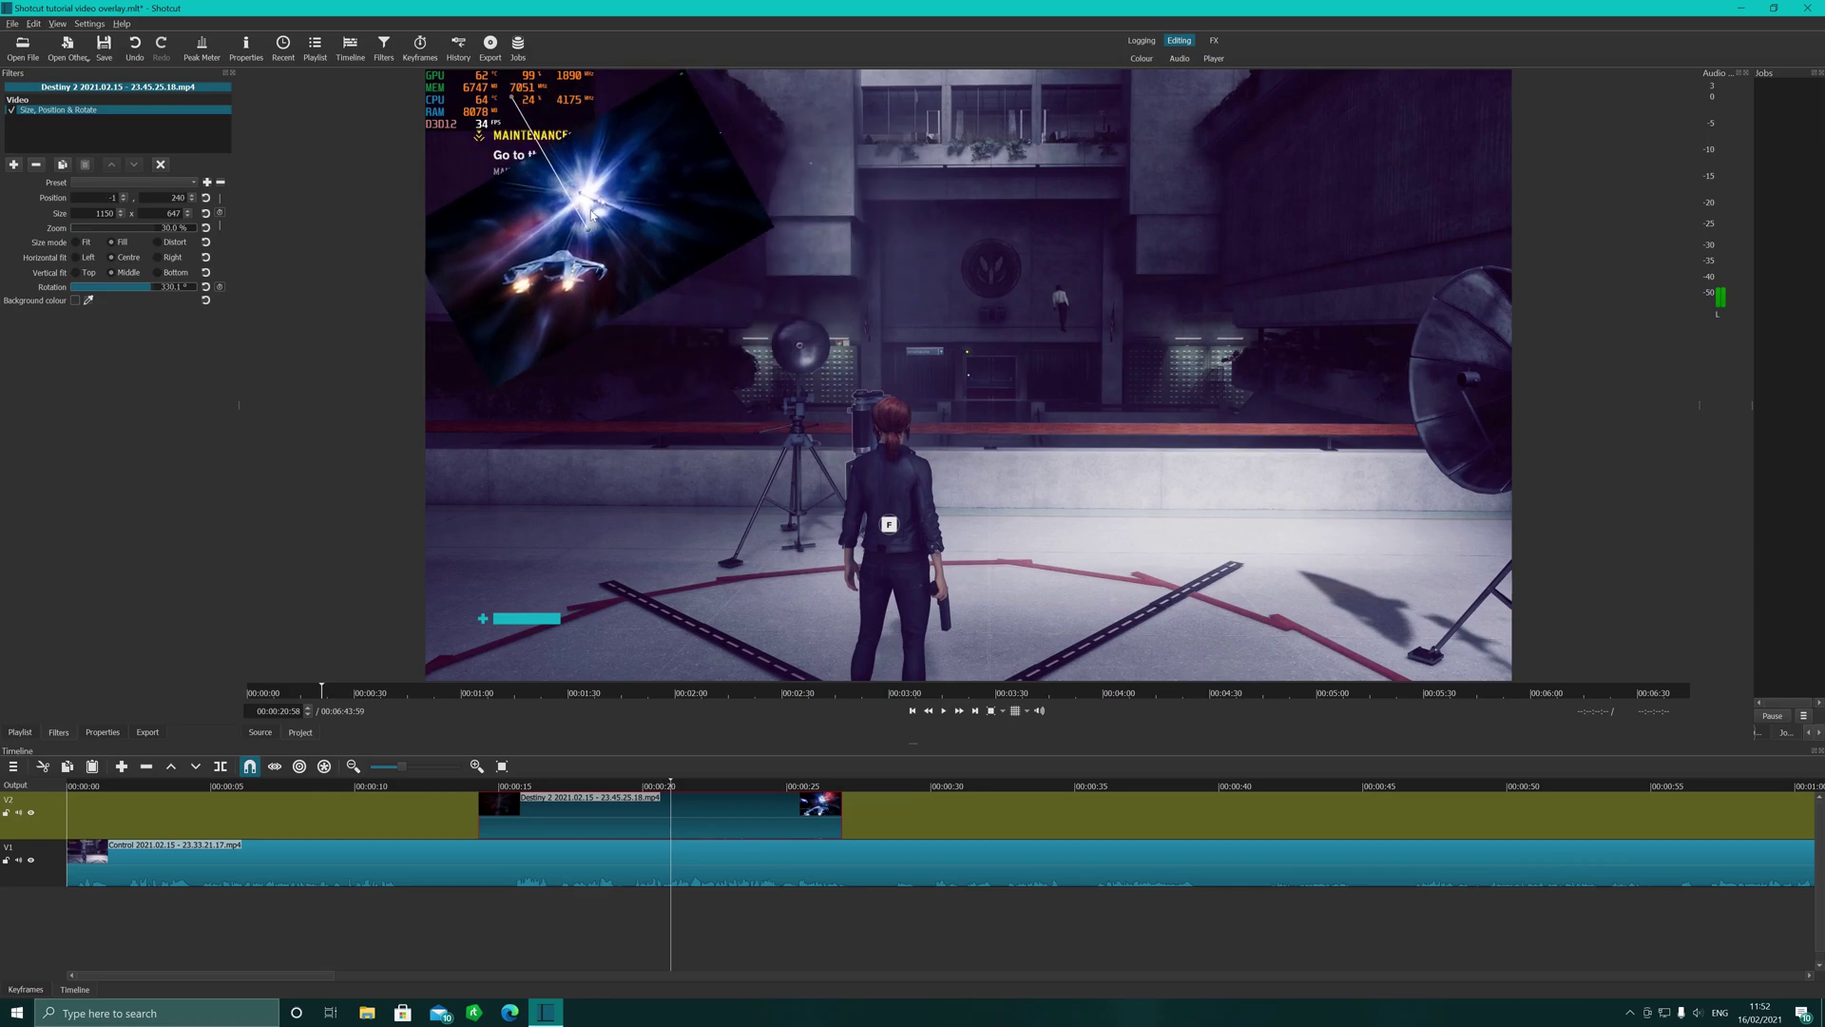
left_click_drag(545, 98, 592, 97)
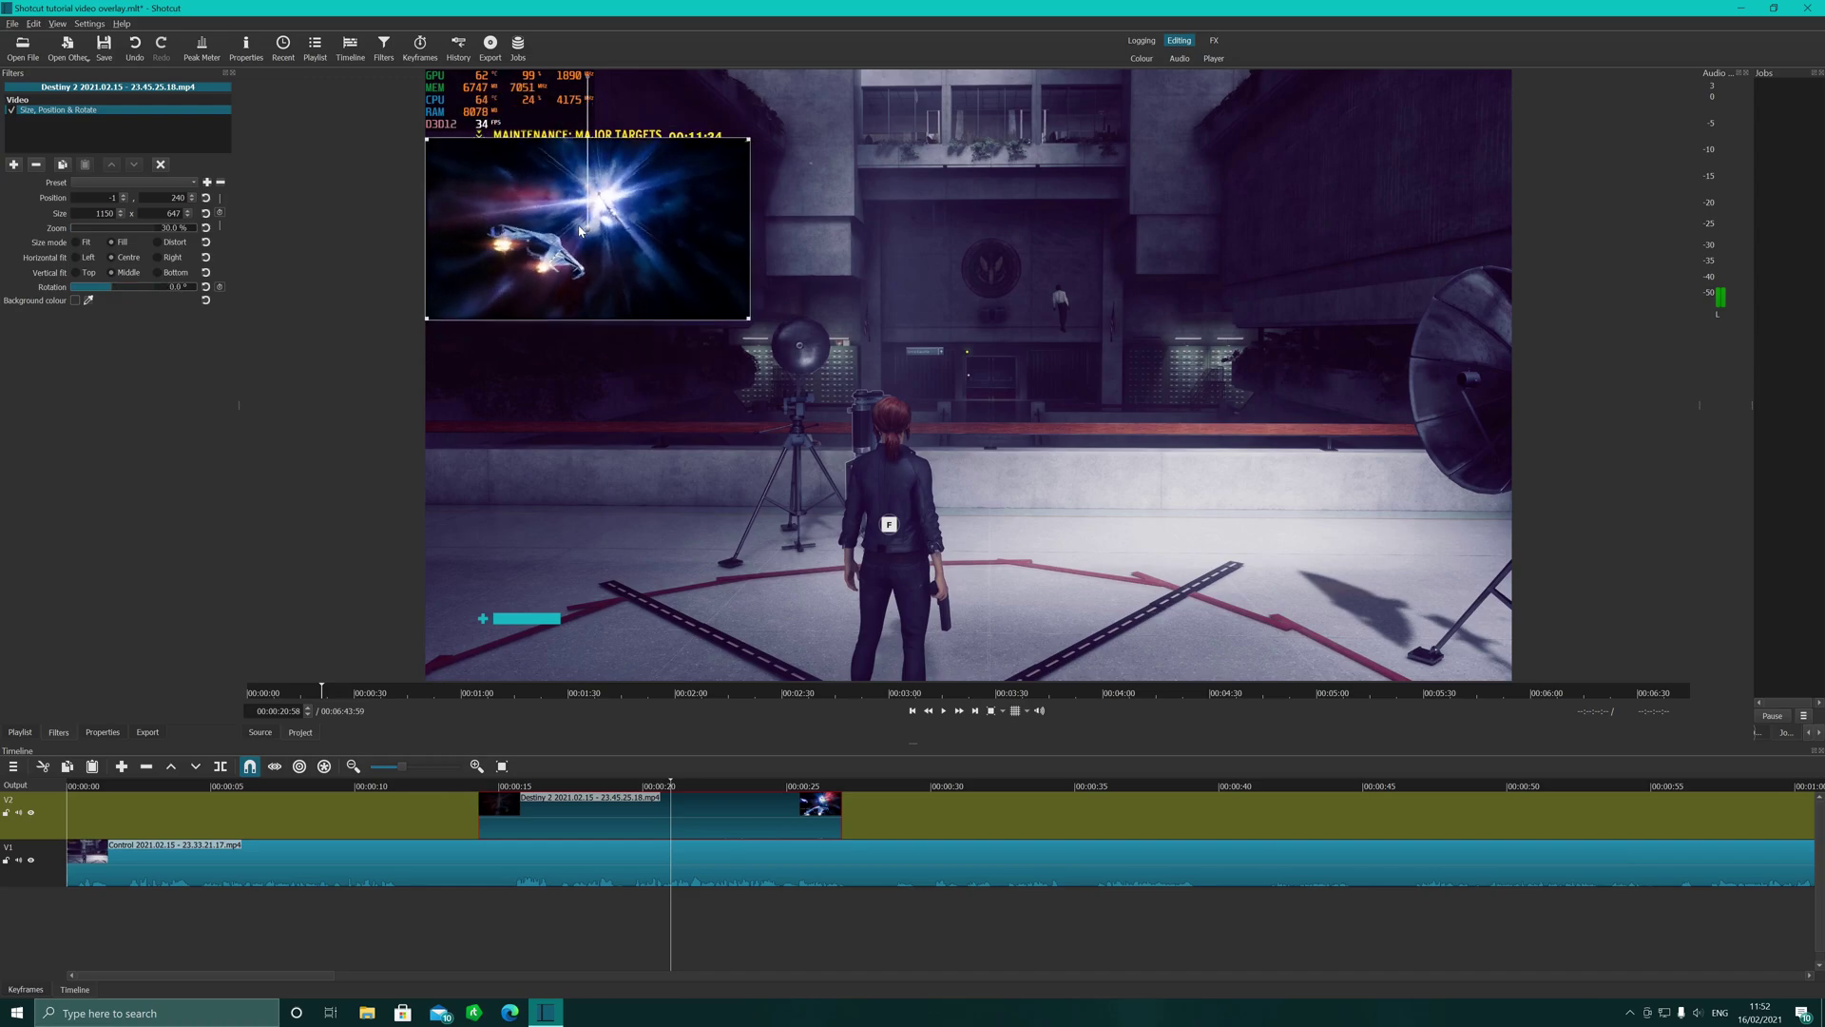
left_click_drag(588, 223, 599, 534)
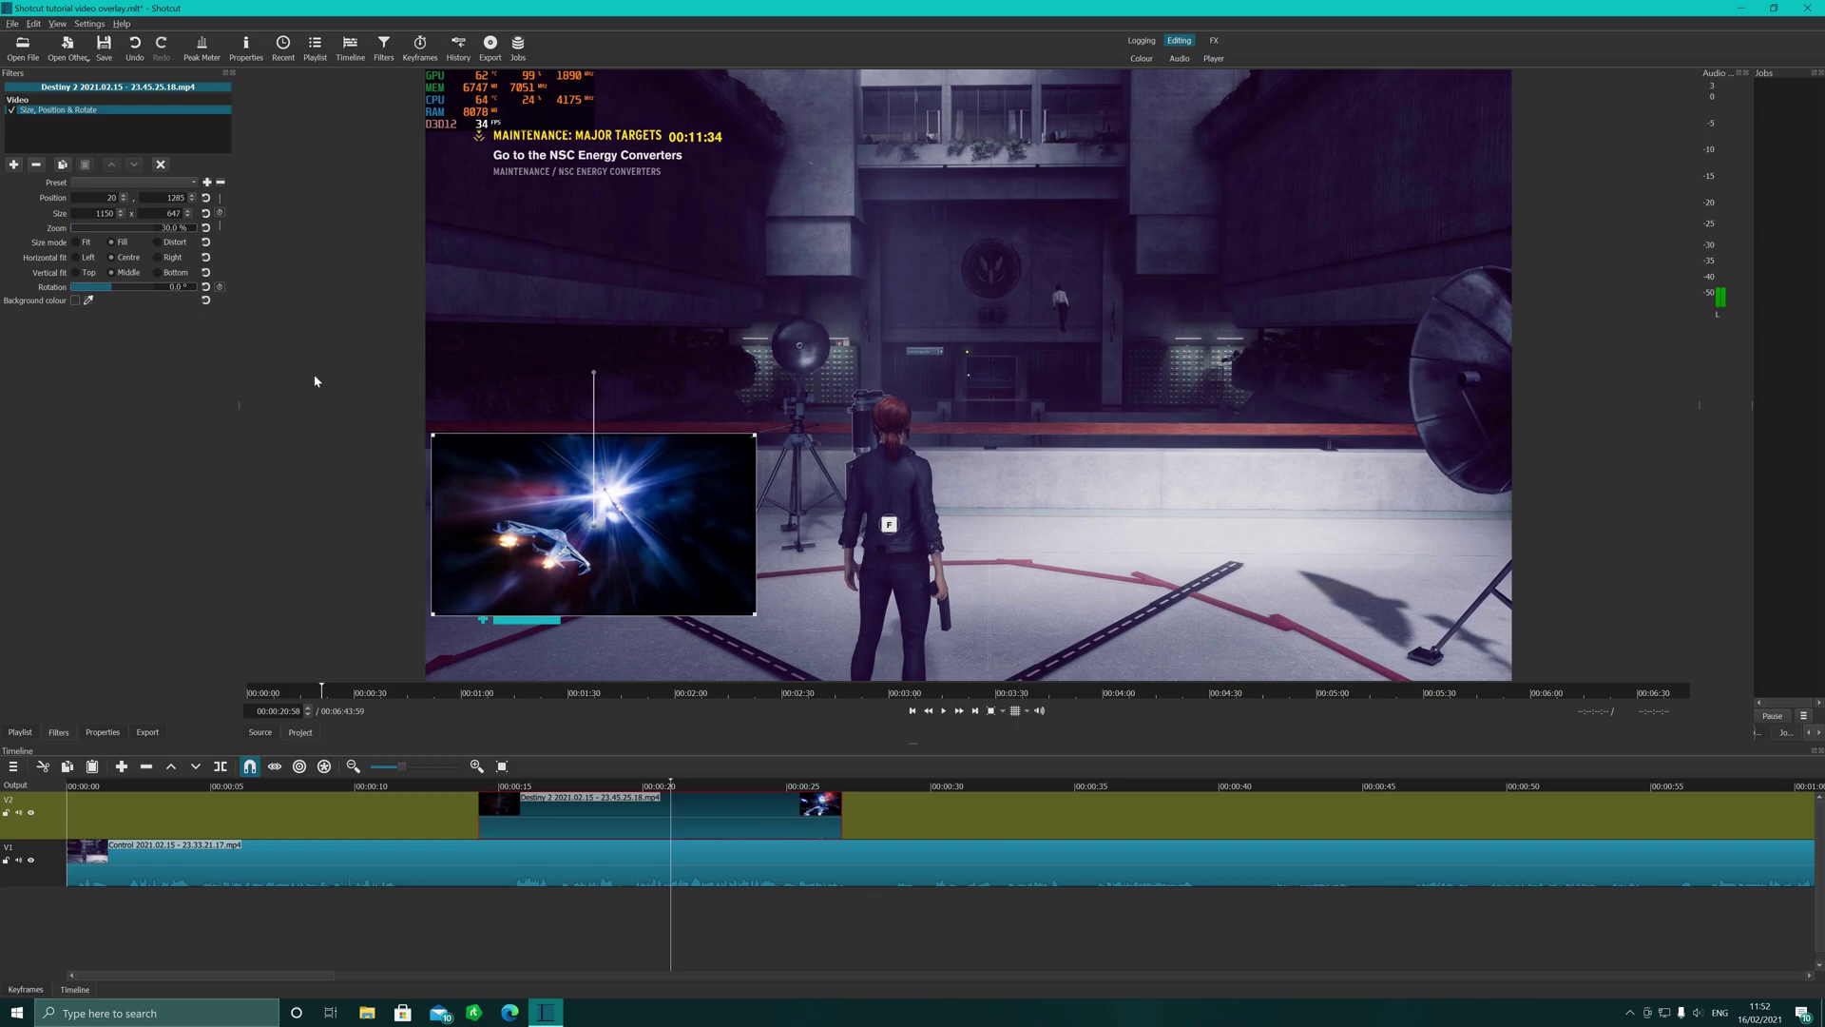
- Enlarge the overlay to about 61%, then shrink it to 404 x 227 (10.5% zoom)
left_click_drag(755, 435, 1044, 214)
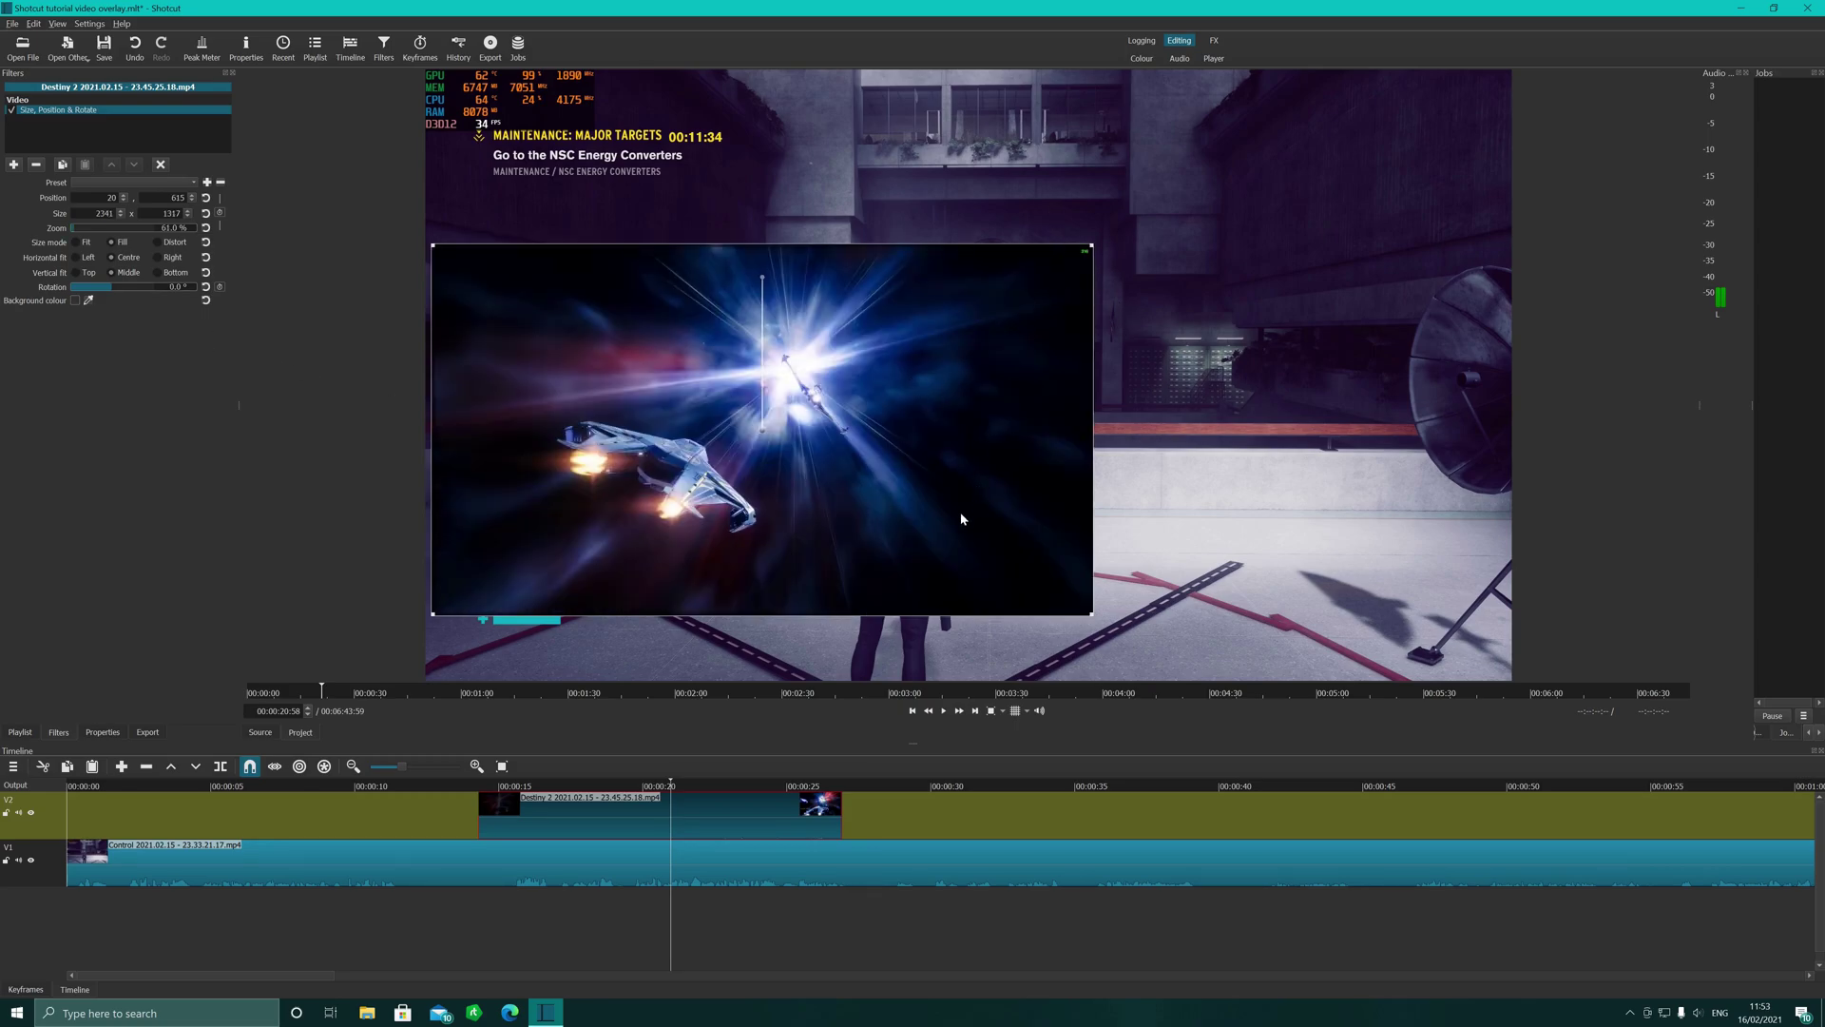
left_click(427, 787)
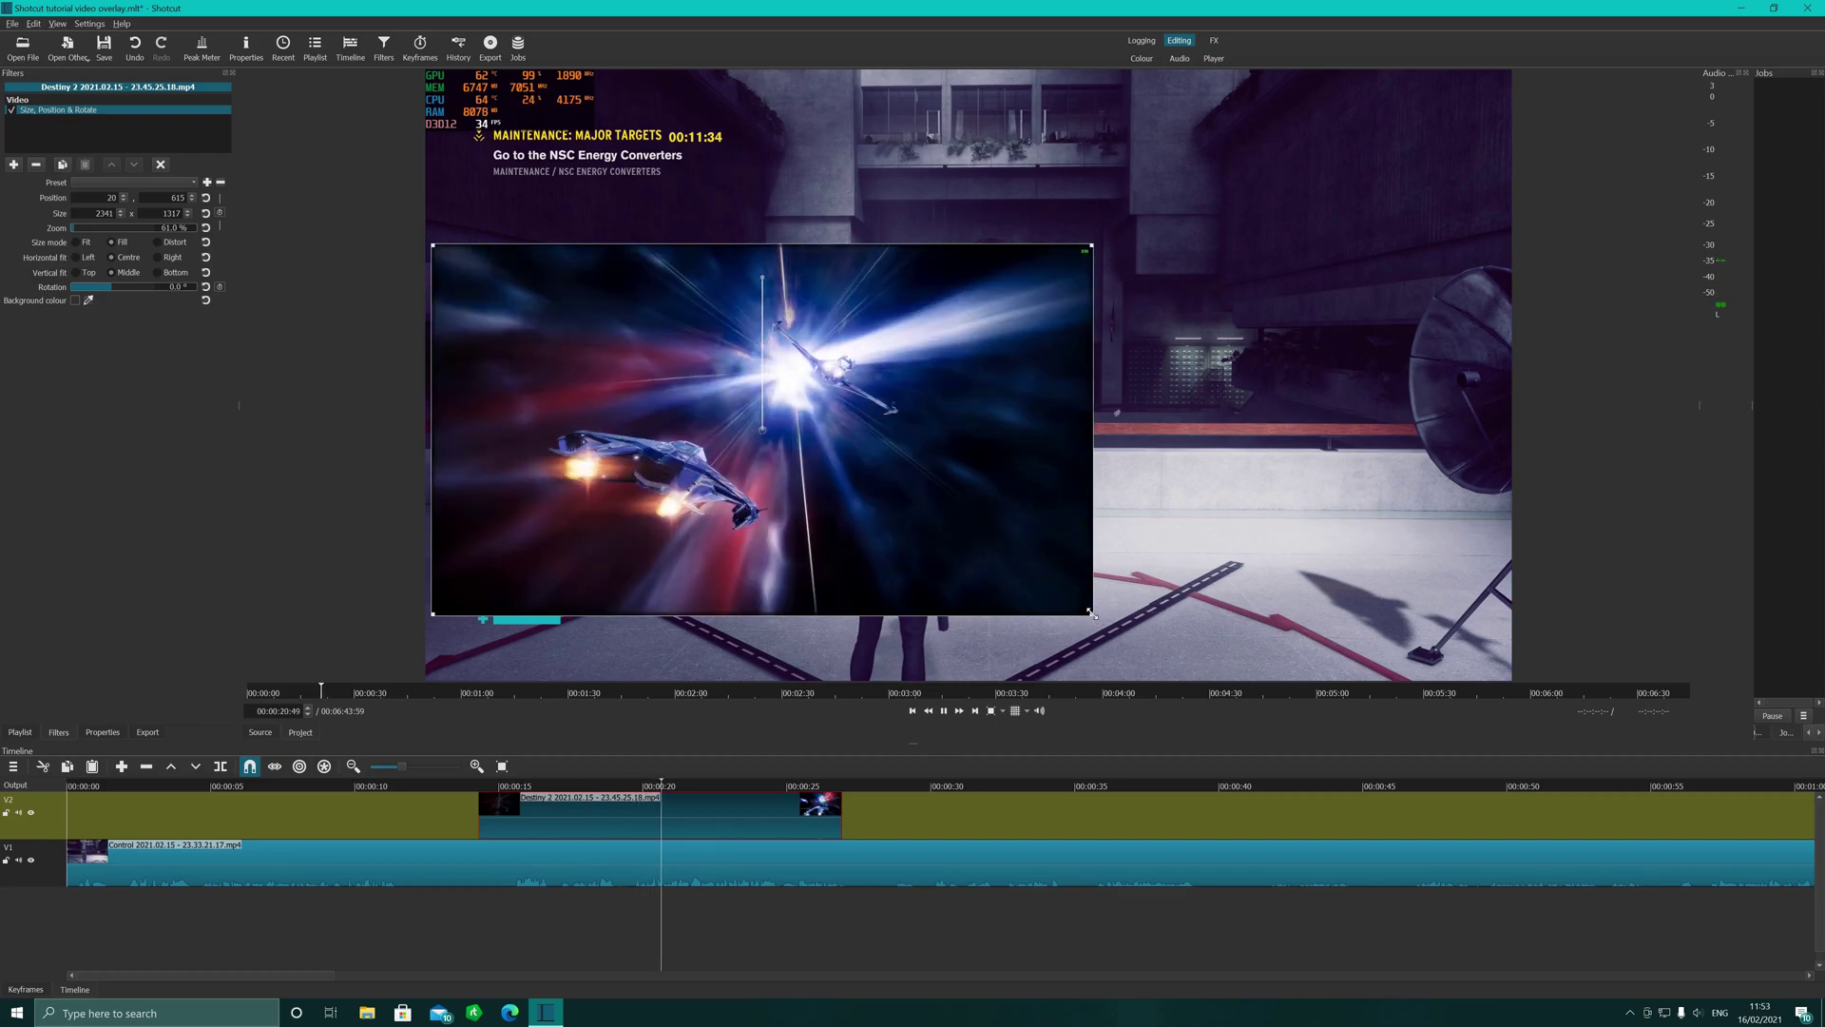
left_click_drag(1096, 620, 544, 306)
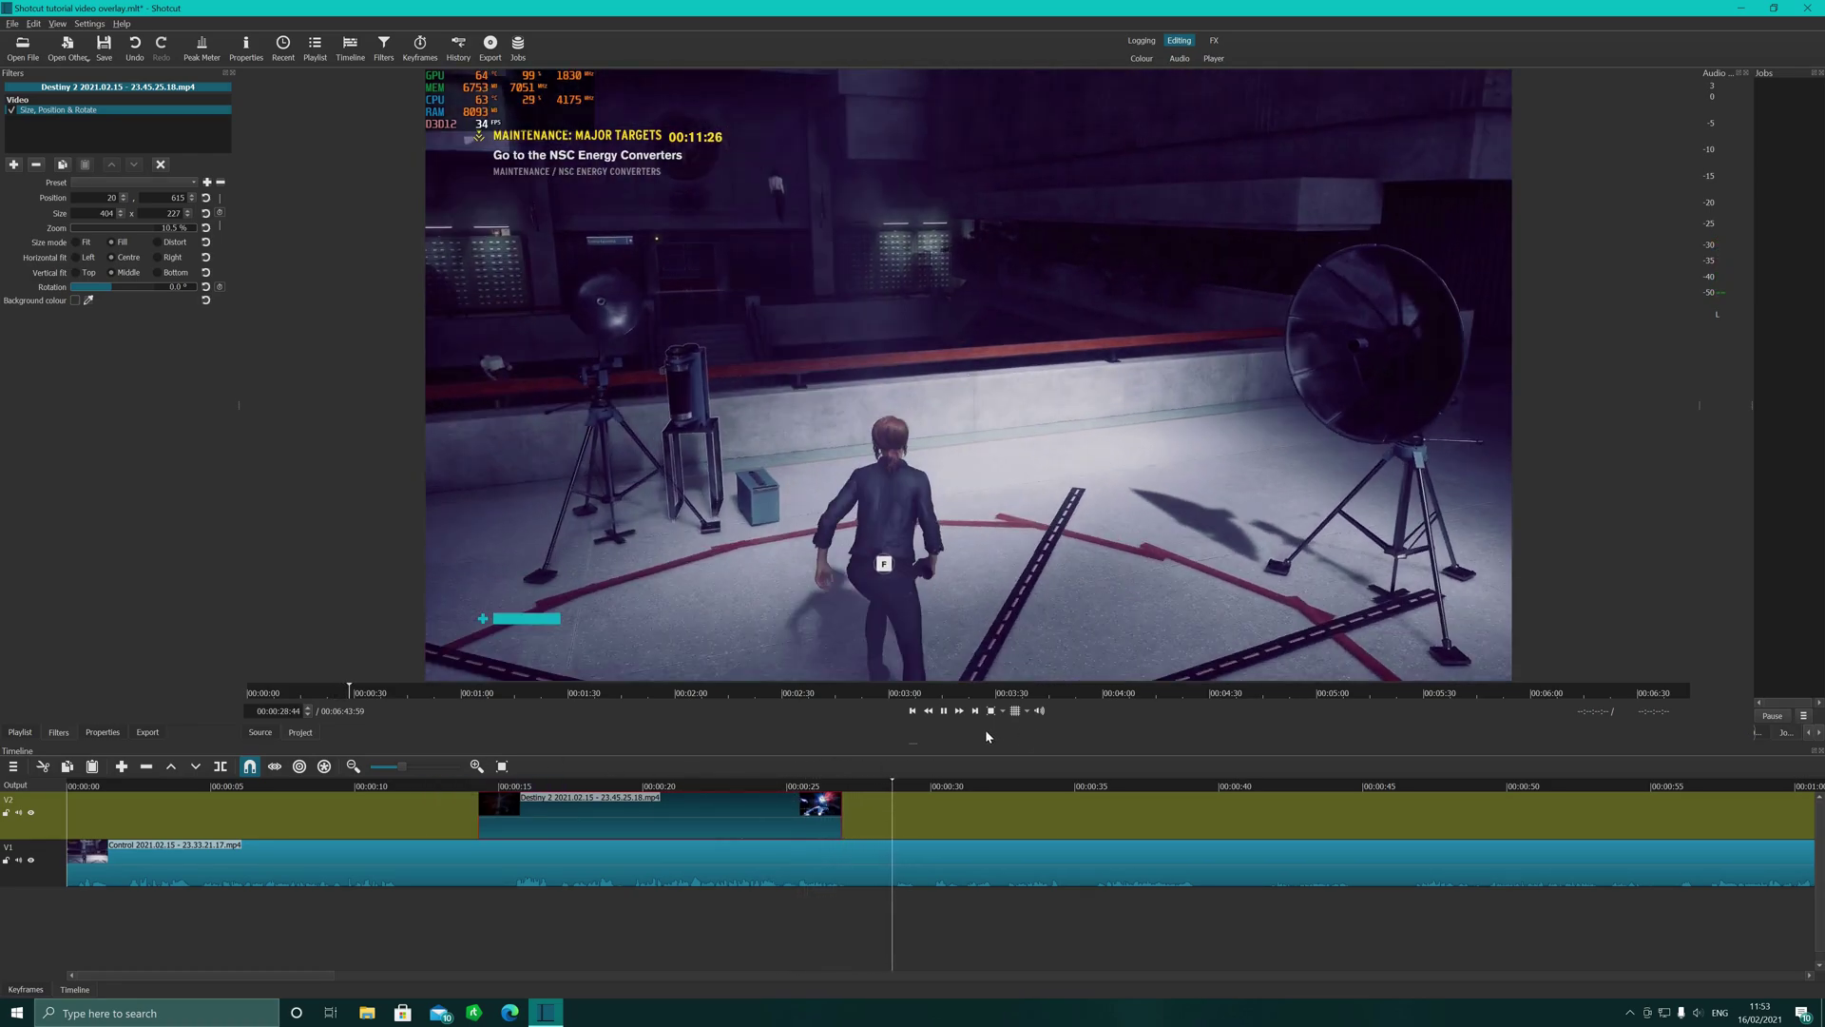
key("space")
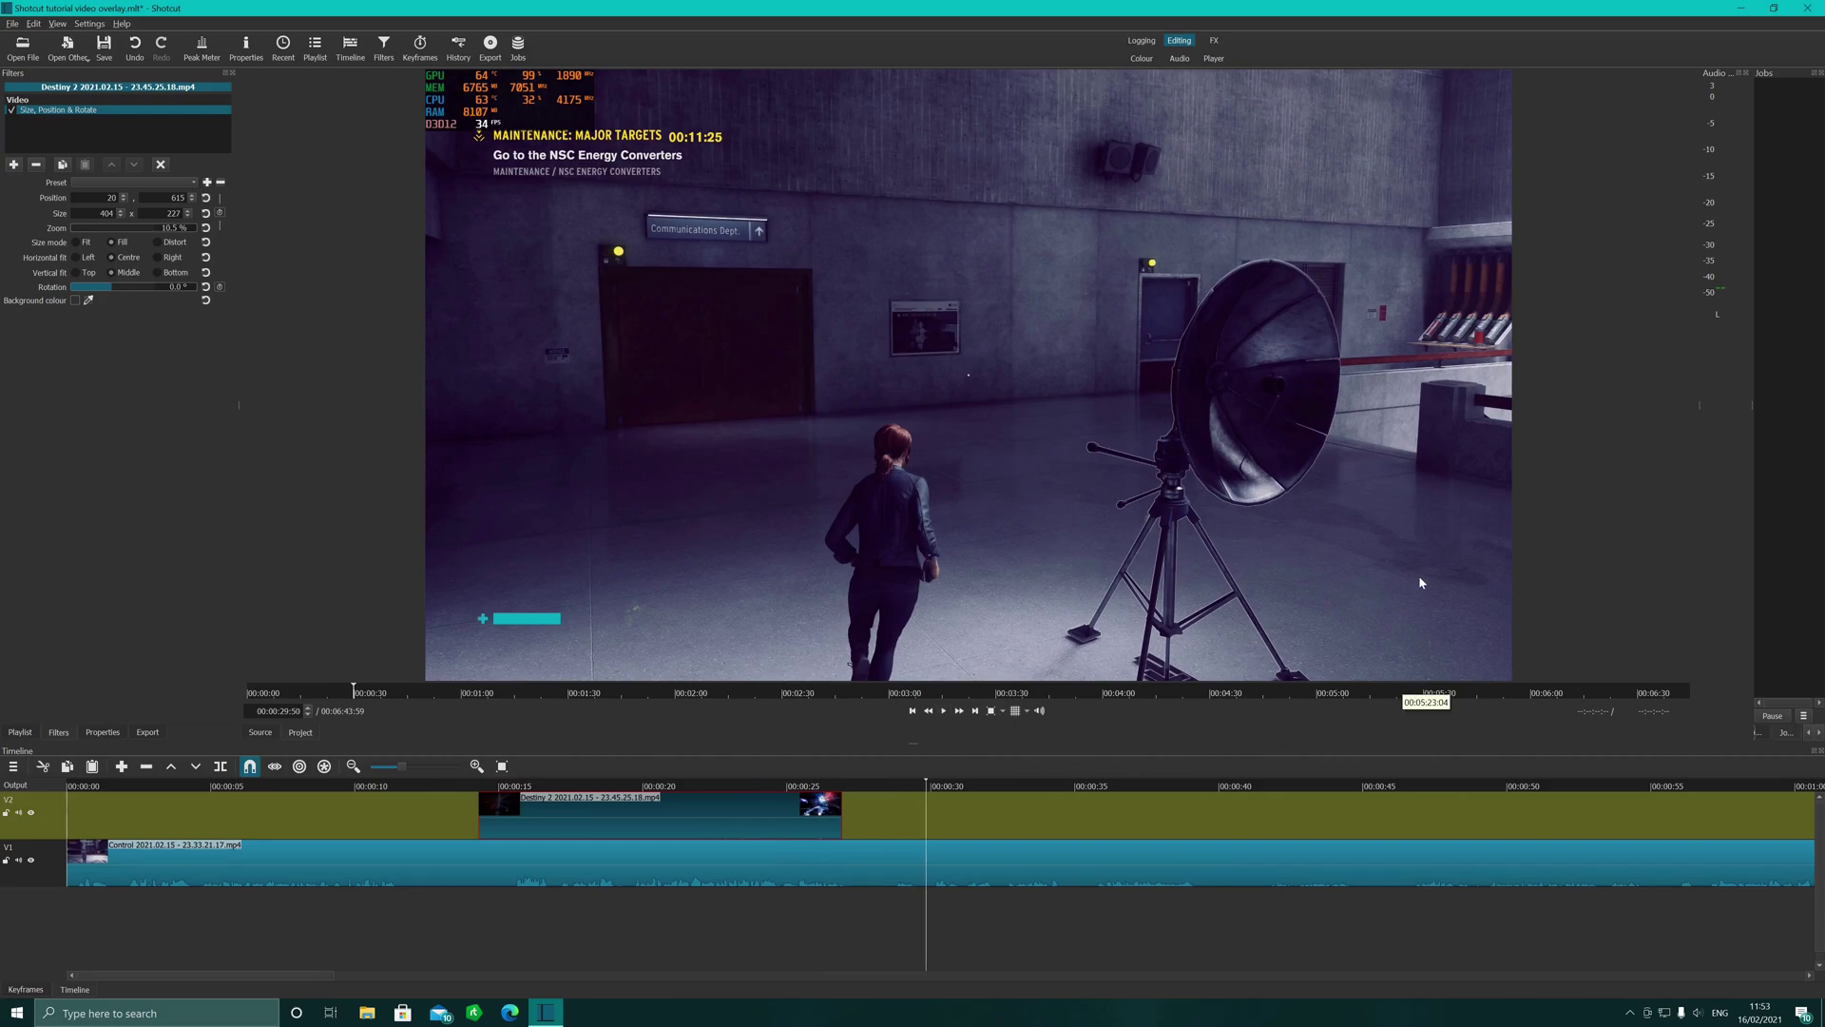
left_click(462, 789)
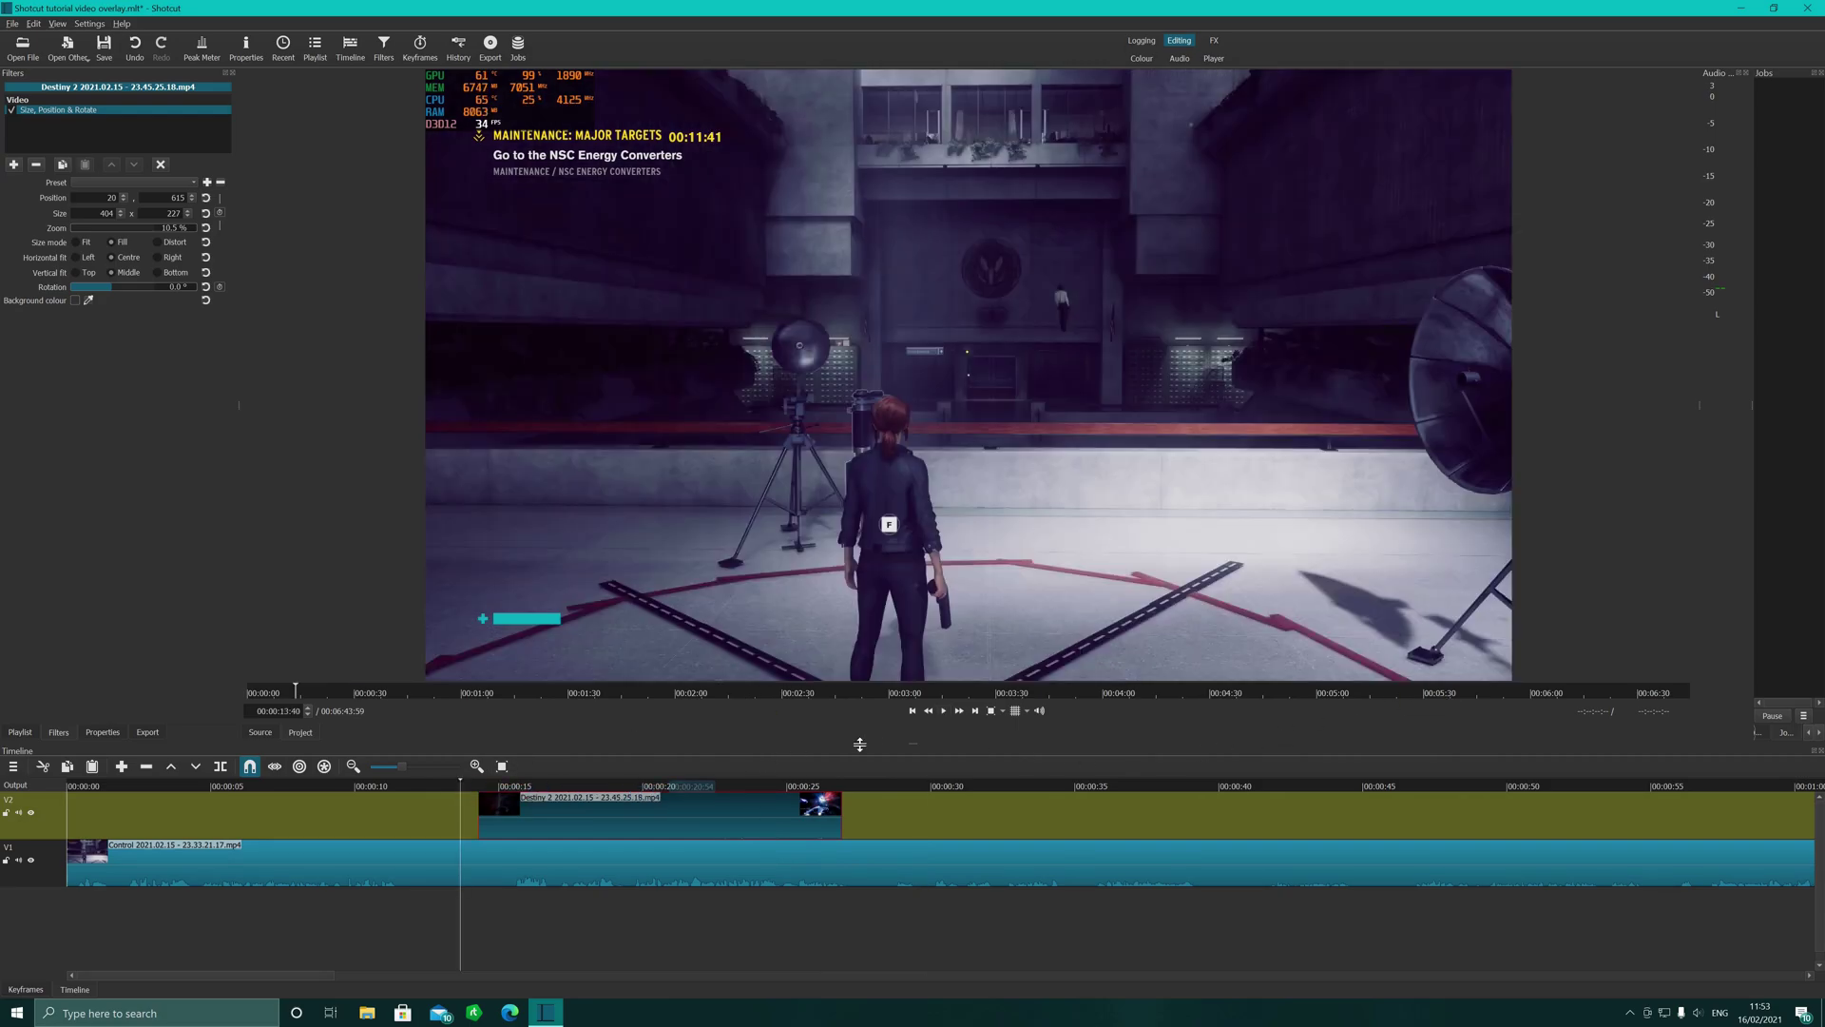